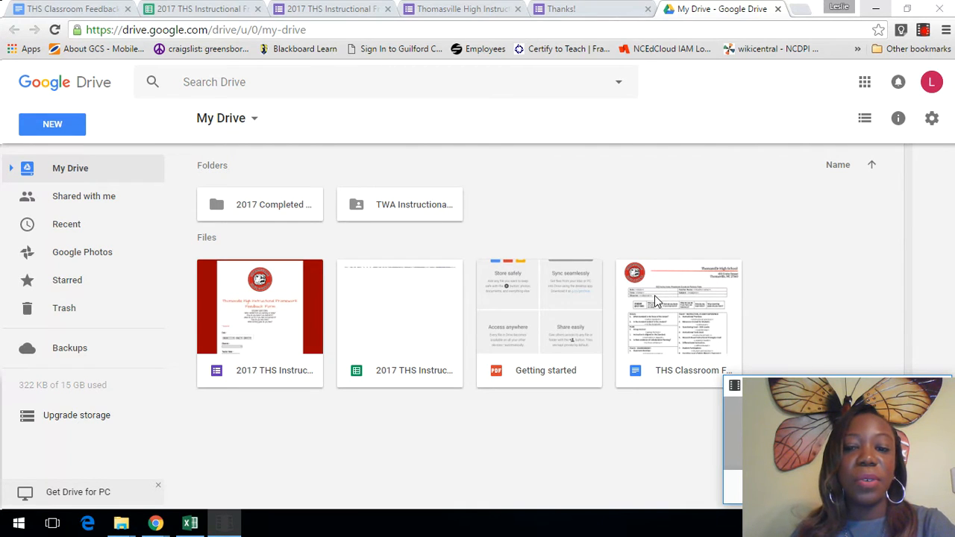
- Open the 2017 THS Instructional Framework Feedback Form from My Drive, decline the Forms upgrade, and view the live form
left_click(257, 320)
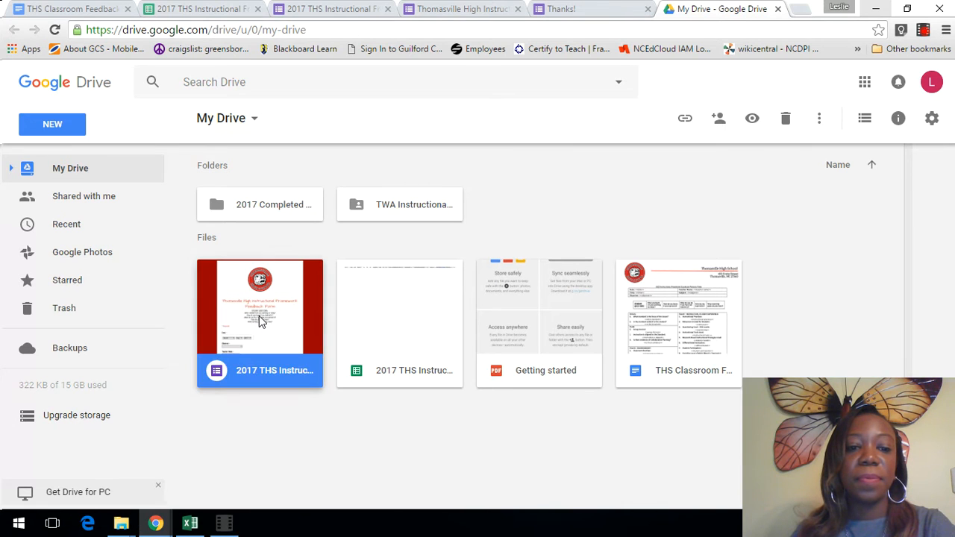
double_click(259, 316)
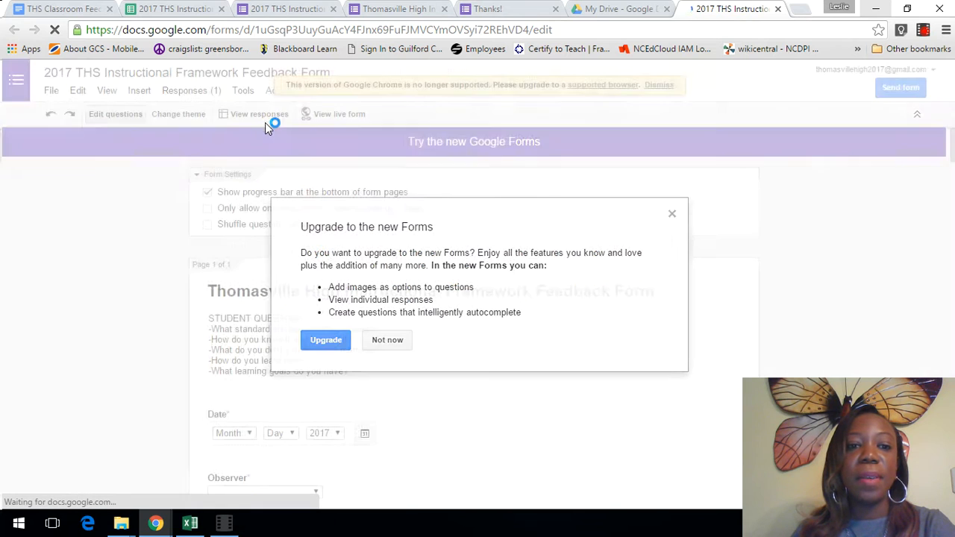
left_click(382, 341)
left_click(326, 115)
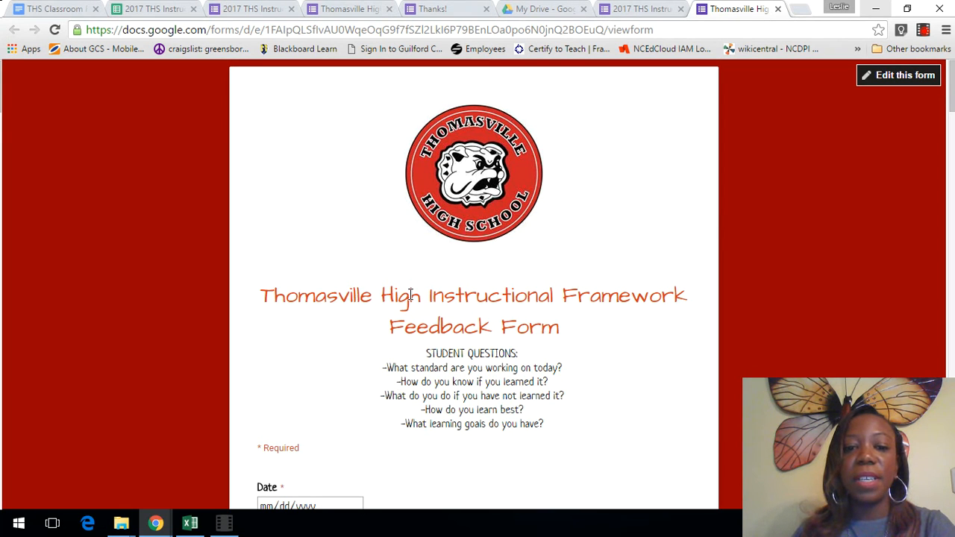
- Look through the choices offered for the Observer and Teacher Name questions on the live form without selecting any
scroll(414, 299, "down", 5)
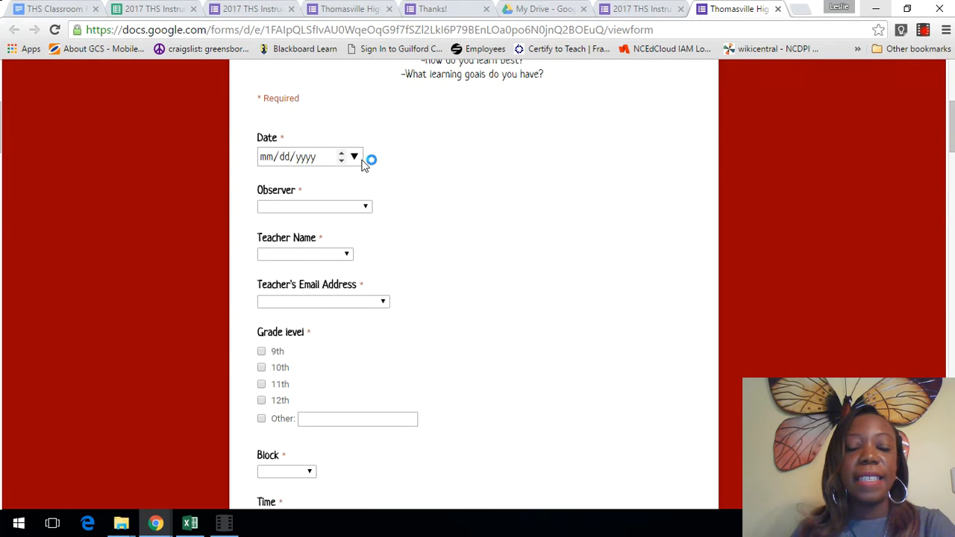
left_click(366, 208)
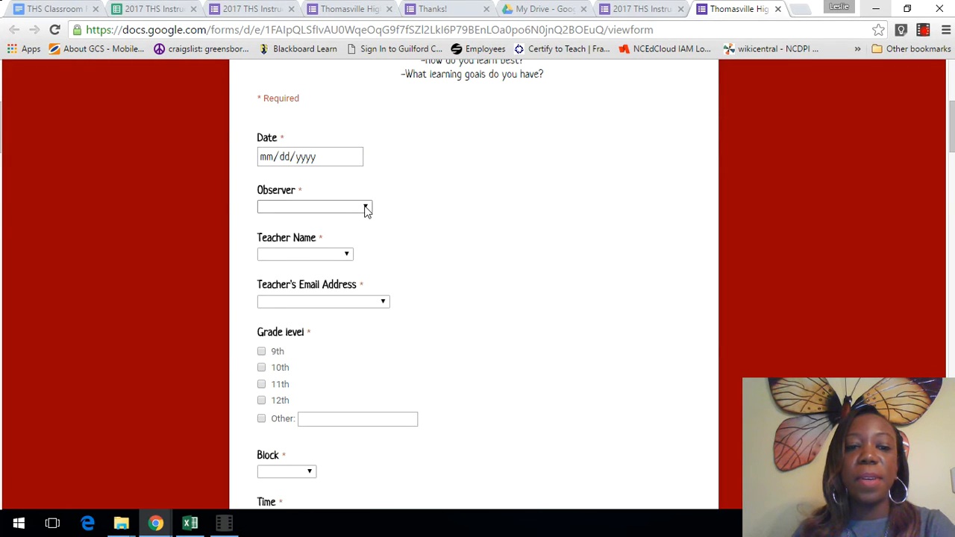
left_click(366, 208)
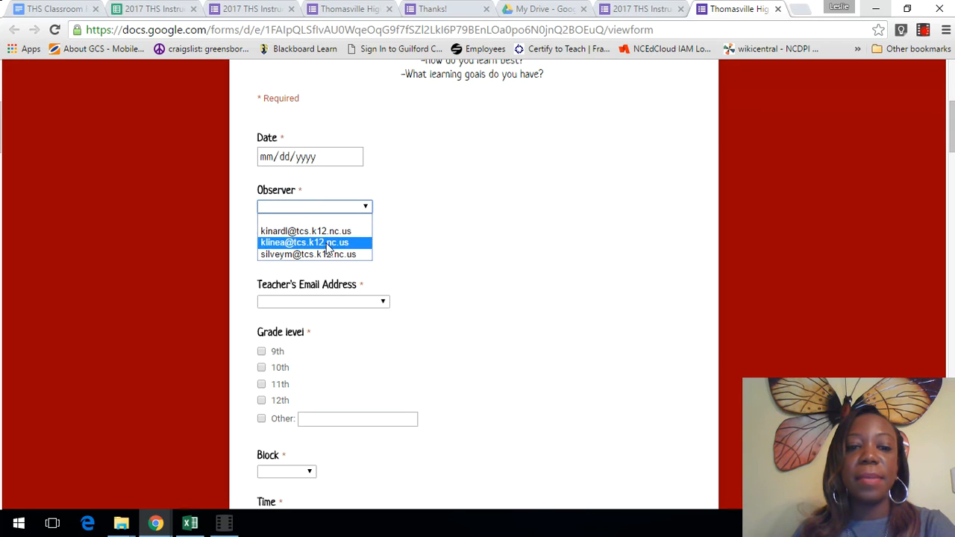
left_click(482, 252)
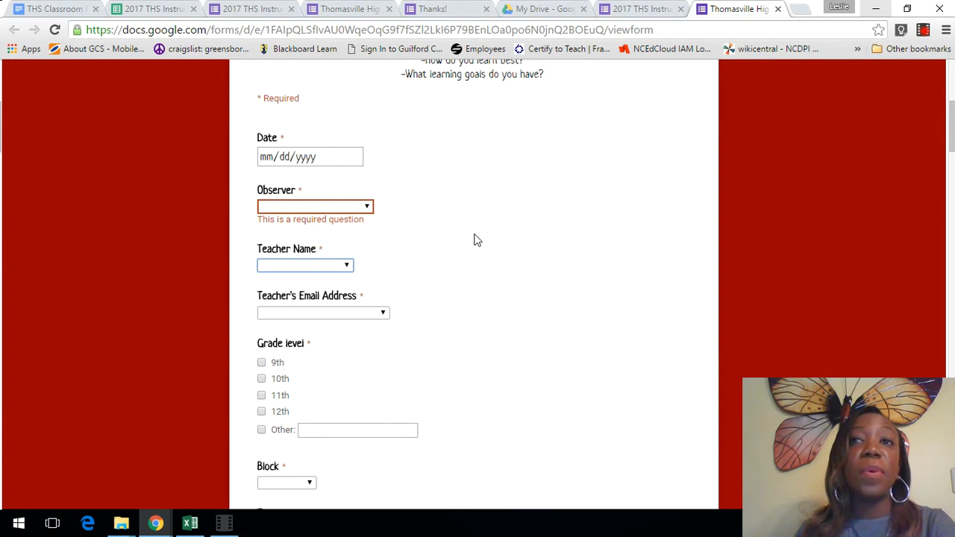
left_click(336, 267)
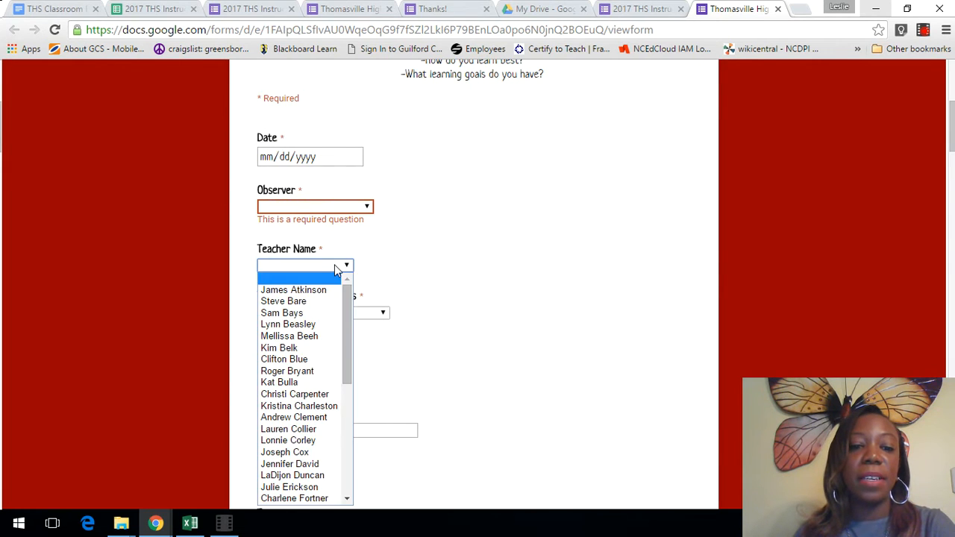
left_click(464, 261)
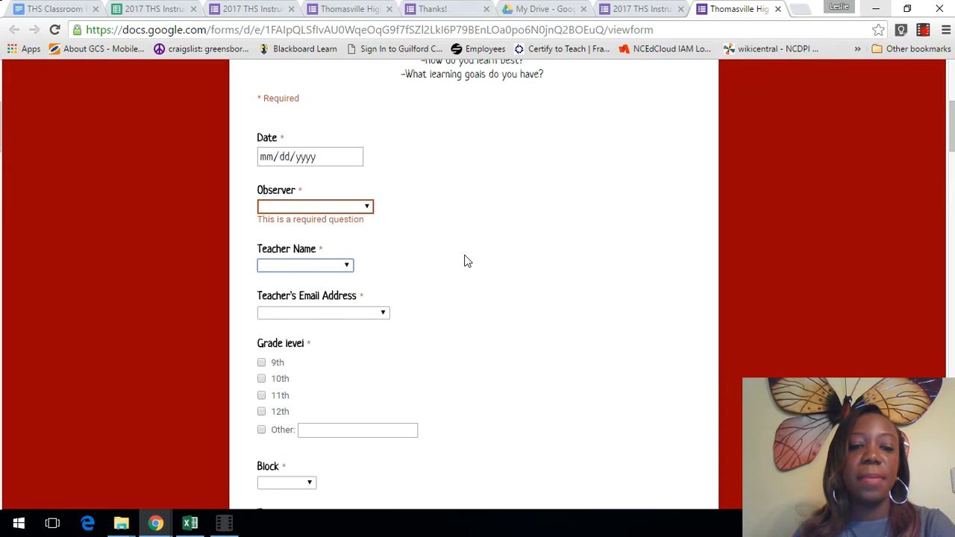
- Check the teacher name and email list in the Excel workbook Teacher Names for Form, and return to the live form
scroll(464, 260, "down", 2)
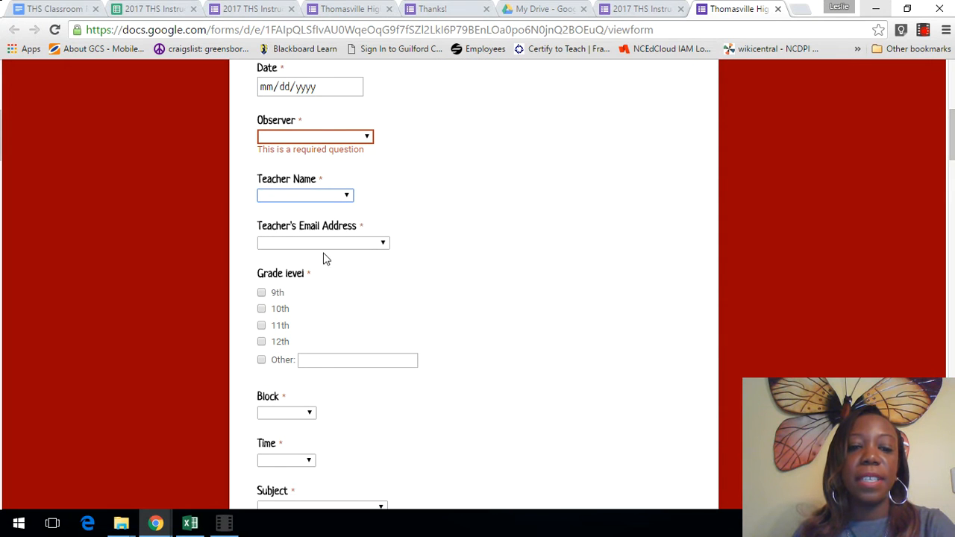
left_click(190, 523)
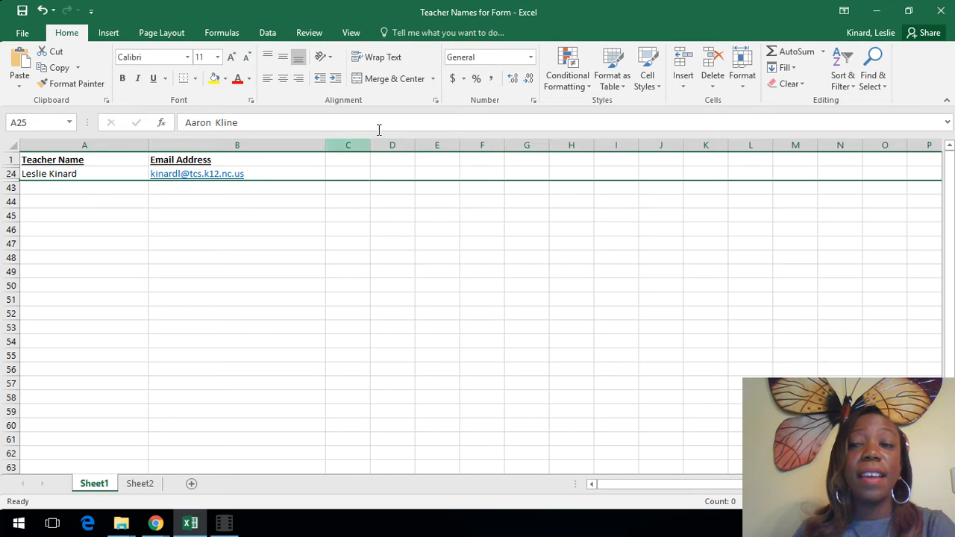
left_click(884, 10)
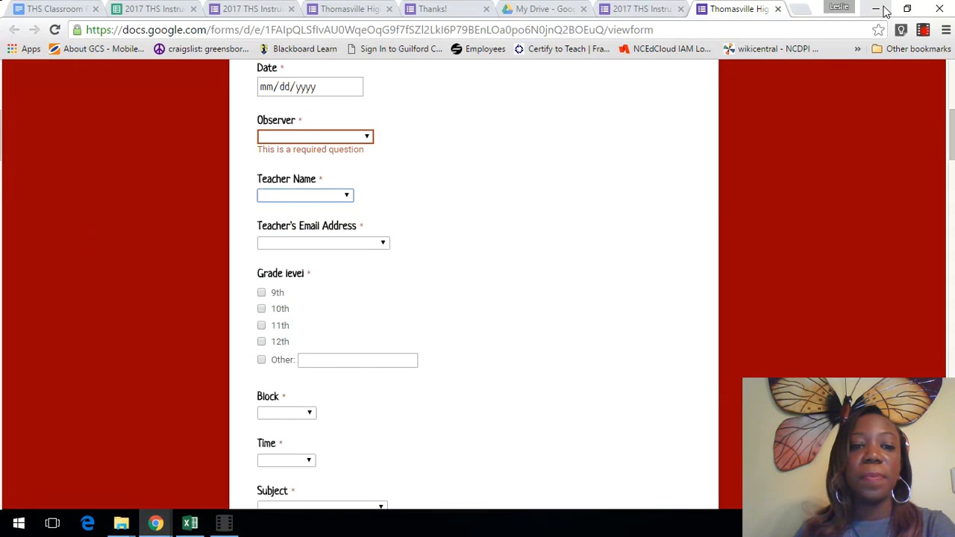
- Check the Block question and look through the full list of Subject choices without selecting one
scroll(445, 229, "down", 1)
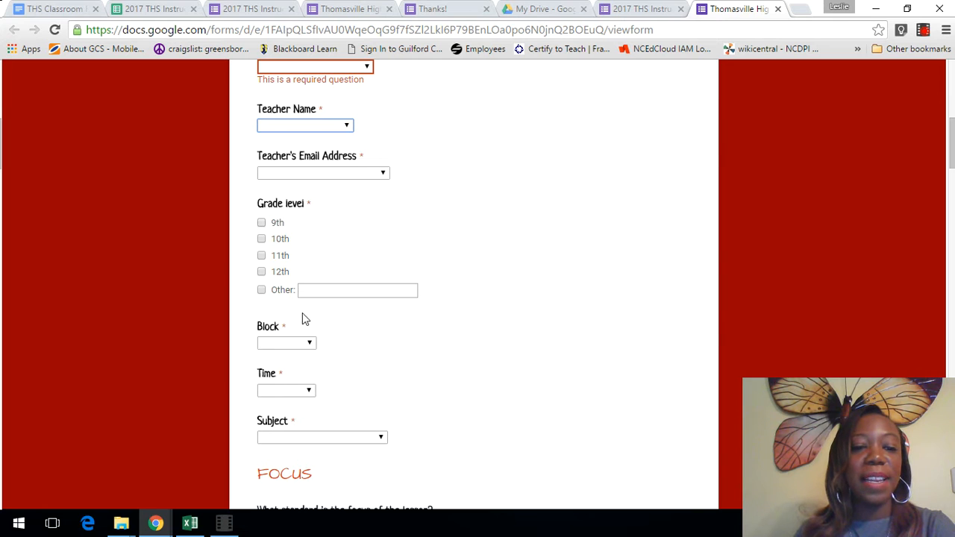
left_click(309, 345)
scroll(366, 355, "down", 1)
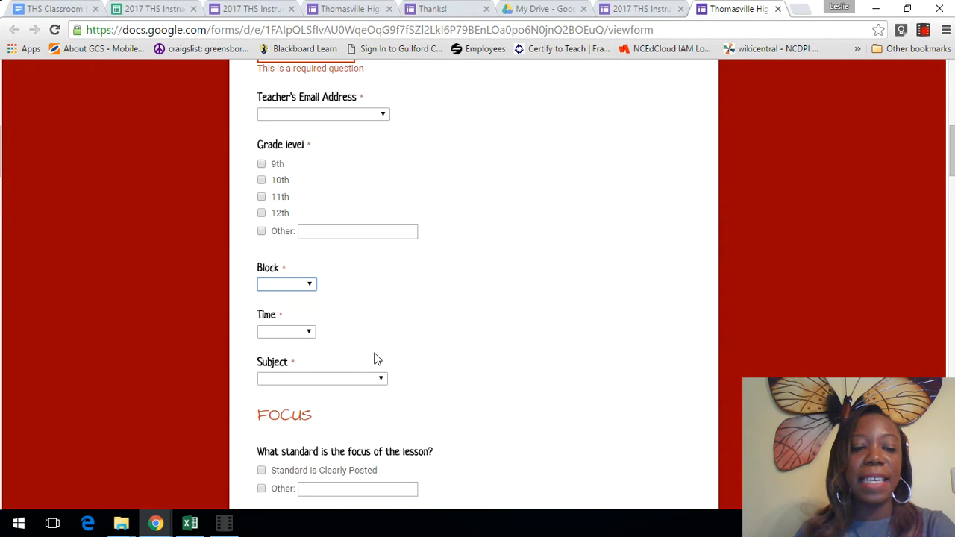
left_click(375, 379)
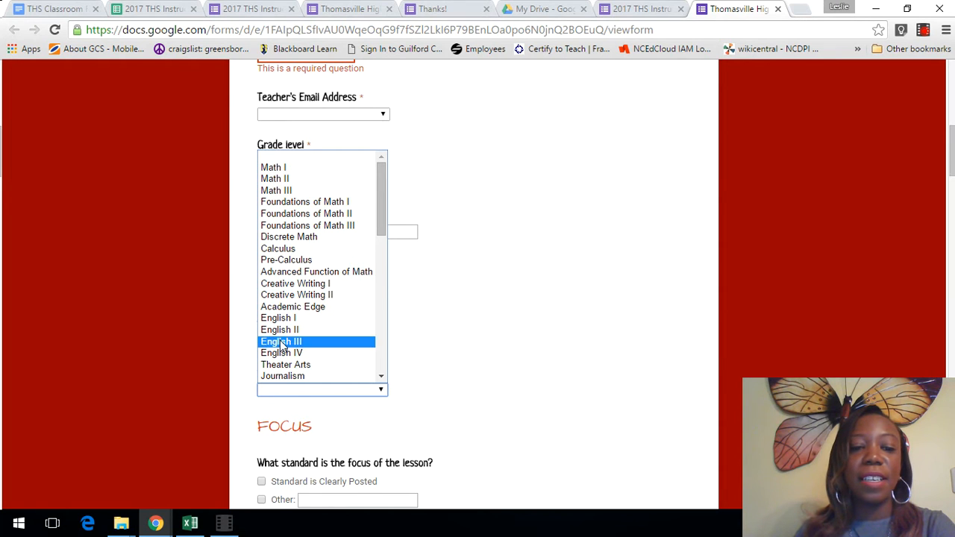
left_click_drag(380, 215, 370, 360)
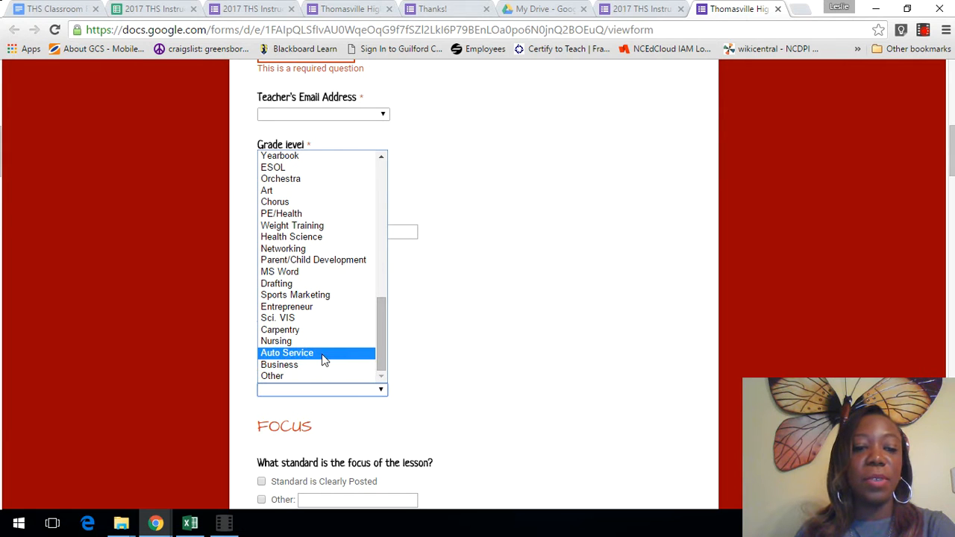
left_click(480, 345)
- Examine the form's questions from the Focus section through Plan, Teach - Environment and Evaluate to the instructional tools
scroll(481, 340, "down", 2)
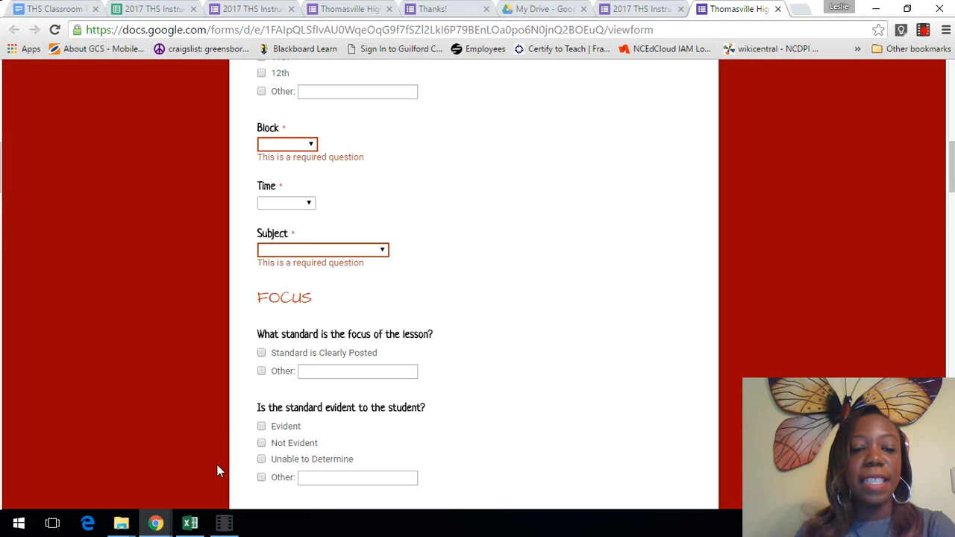
scroll(479, 305, "down", 5)
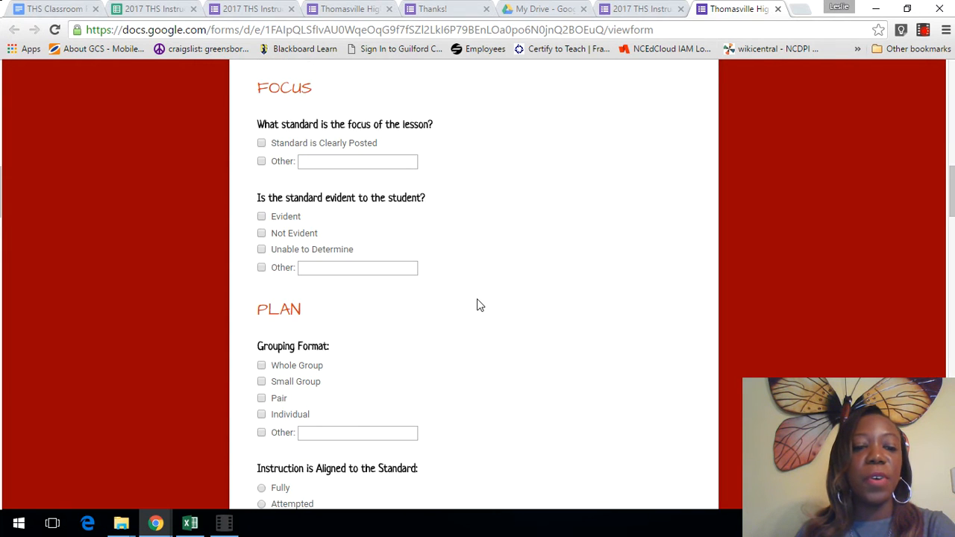
scroll(478, 305, "down", 4)
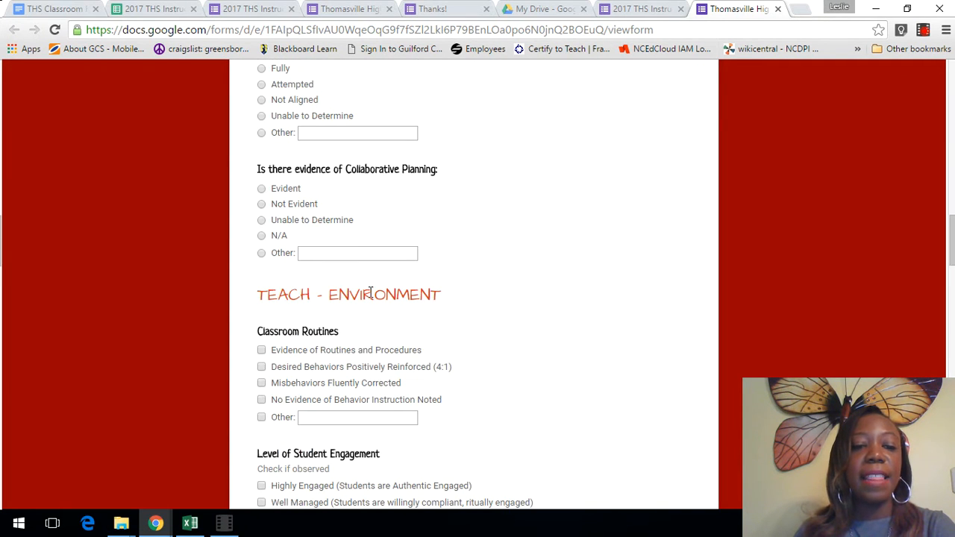
scroll(462, 317, "down", 13)
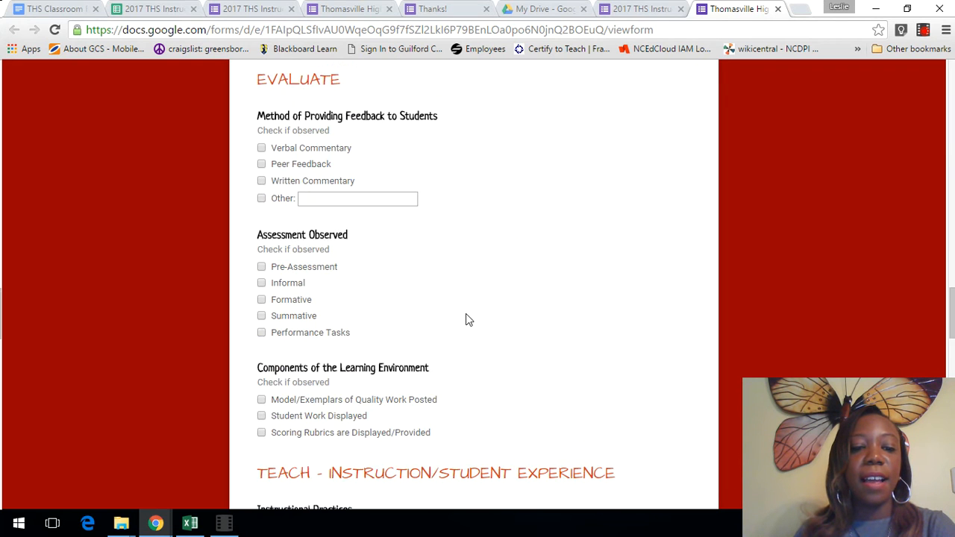
scroll(547, 252, "down", 7)
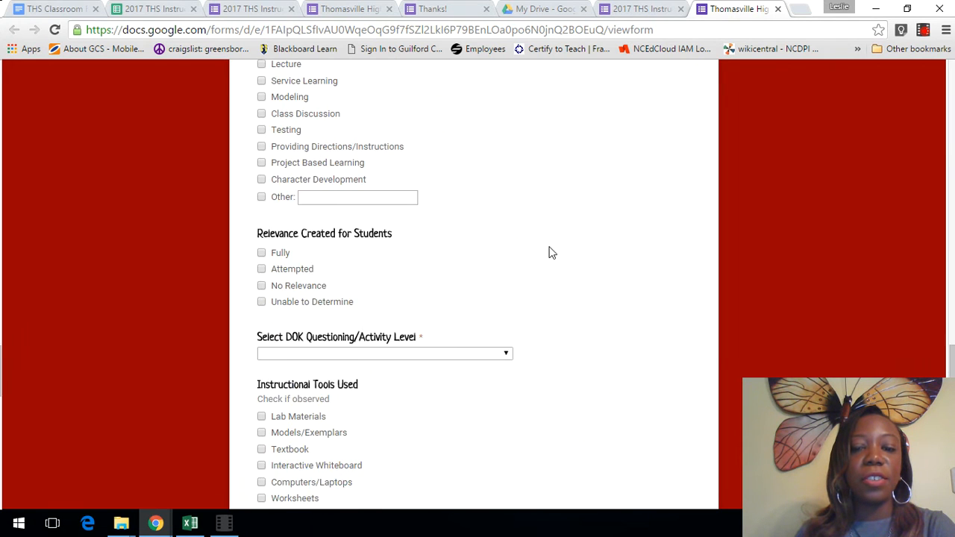
scroll(547, 254, "down", 3)
- Look through the DOK Questioning/Activity Level choices and the remaining questions through the Notes section
scroll(546, 254, "up", 4)
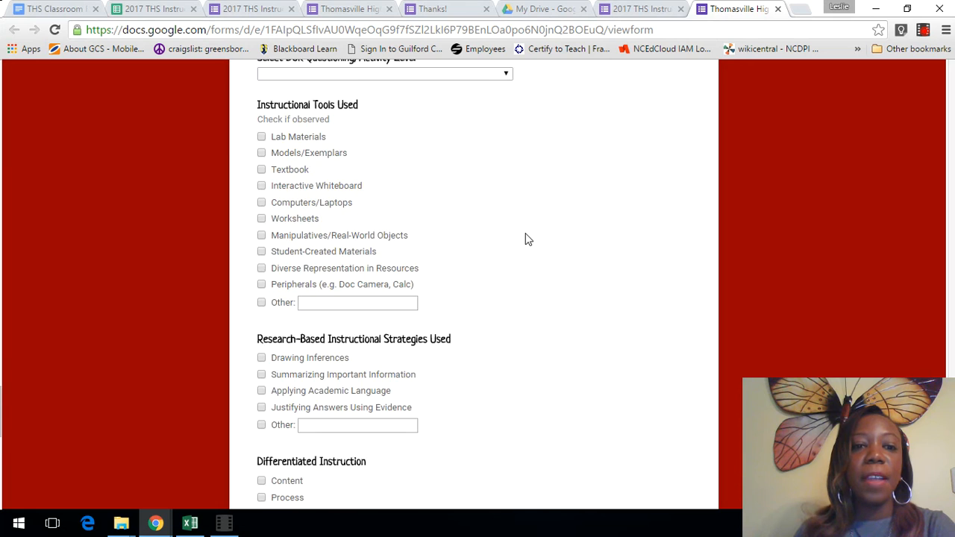
left_click(505, 214)
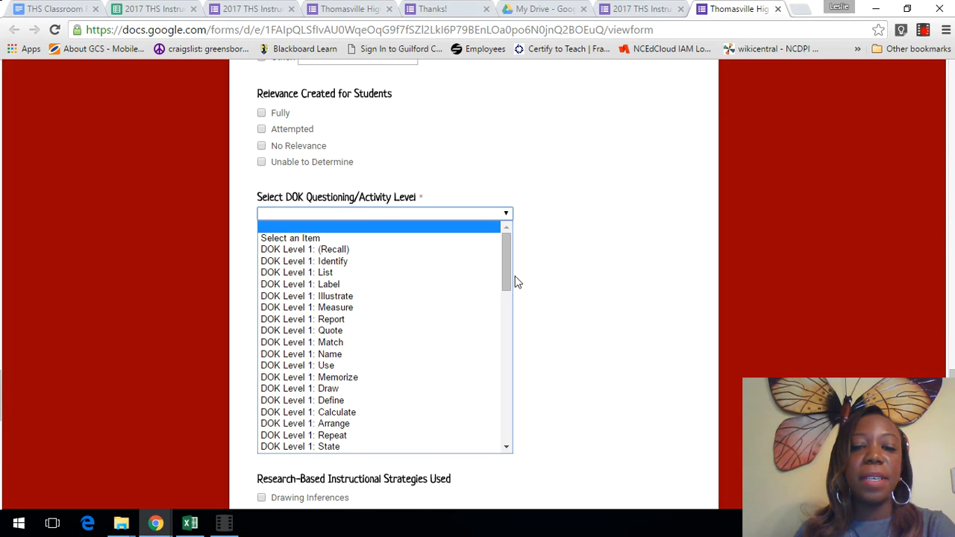
left_click_drag(504, 265, 482, 443)
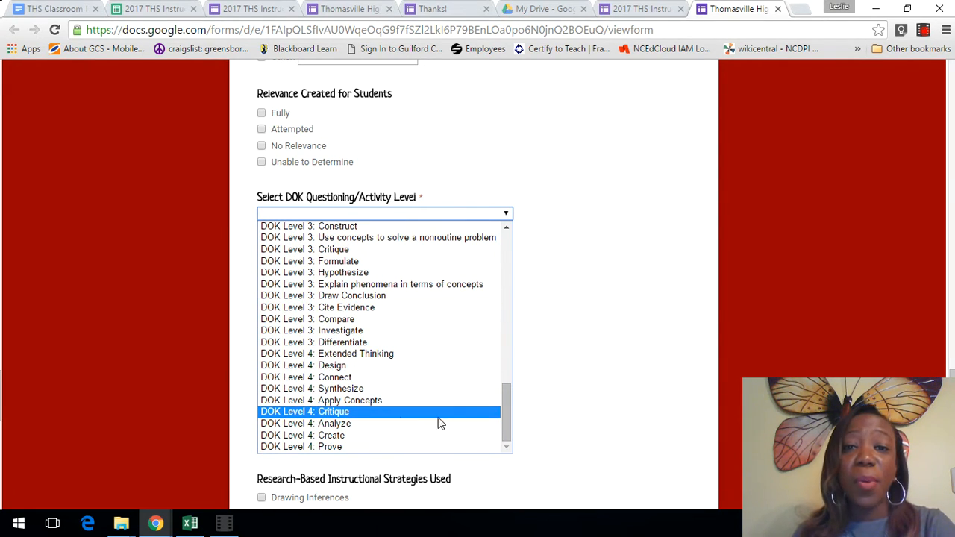
left_click(720, 364)
scroll(638, 328, "down", 8)
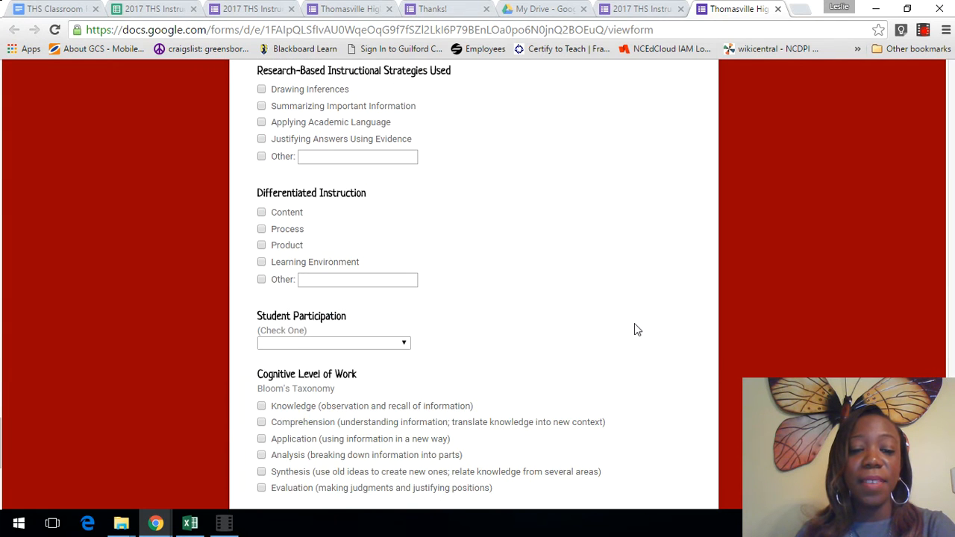
scroll(636, 324, "down", 3)
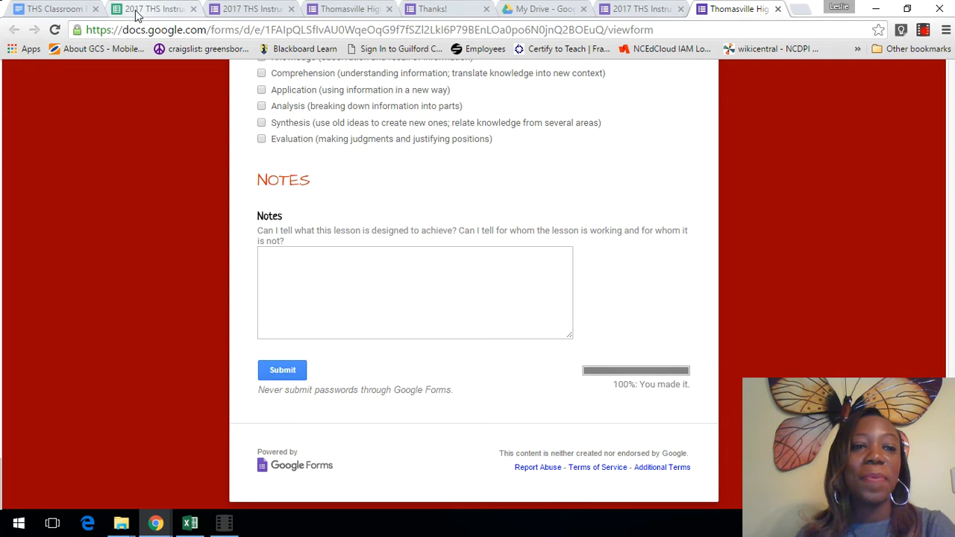
- Open the THS Classroom Feedback Form document from My Drive and review its merge tags in every section
left_click(538, 9)
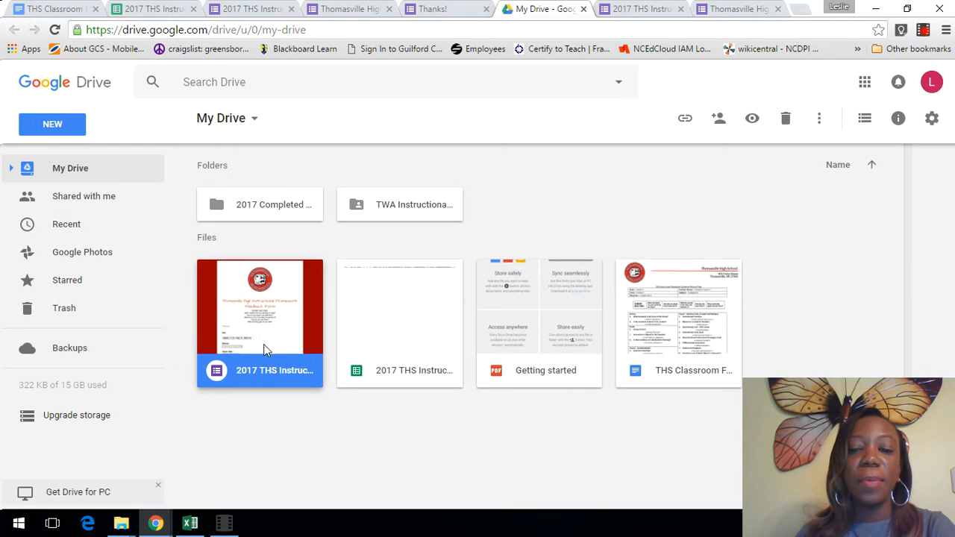
double_click(716, 332)
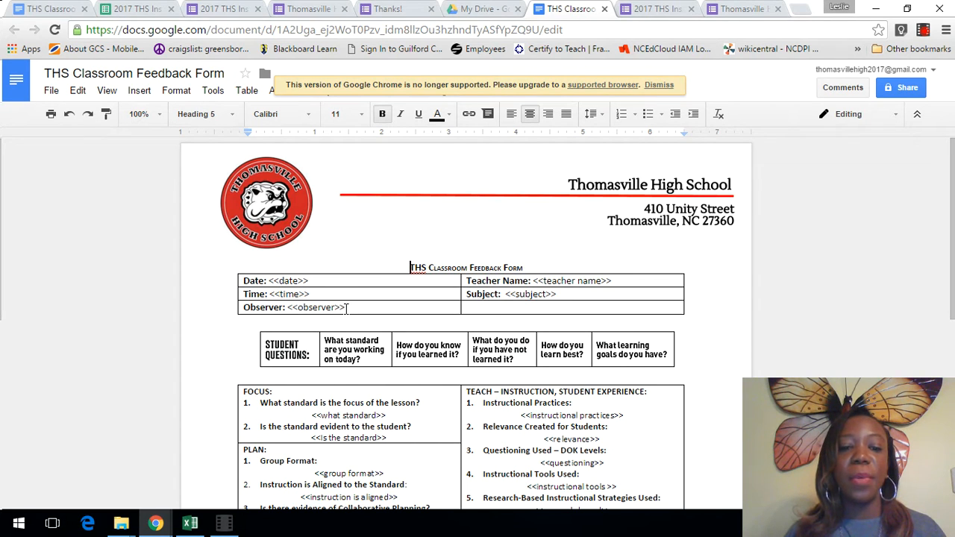
scroll(346, 309, "down", 1)
scroll(504, 328, "down", 1)
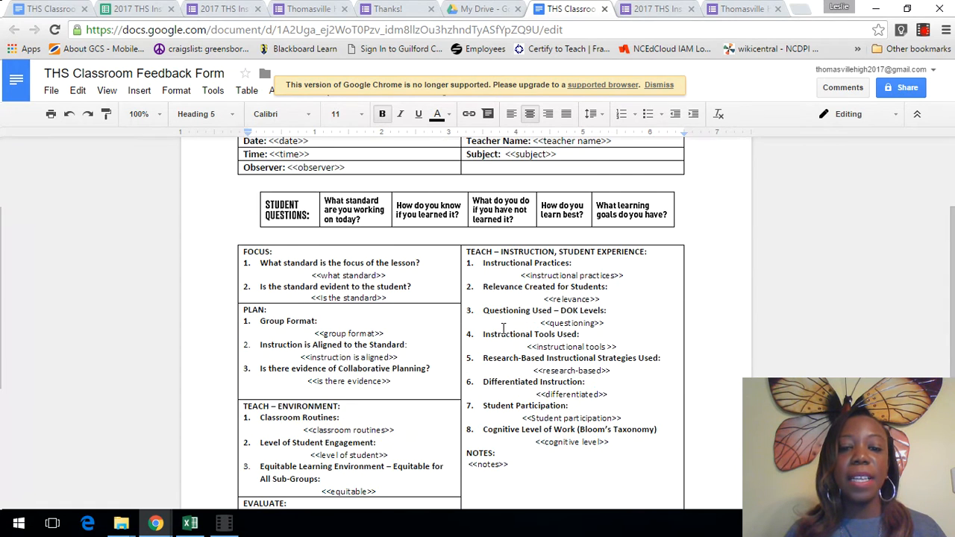
scroll(504, 329, "down", 1)
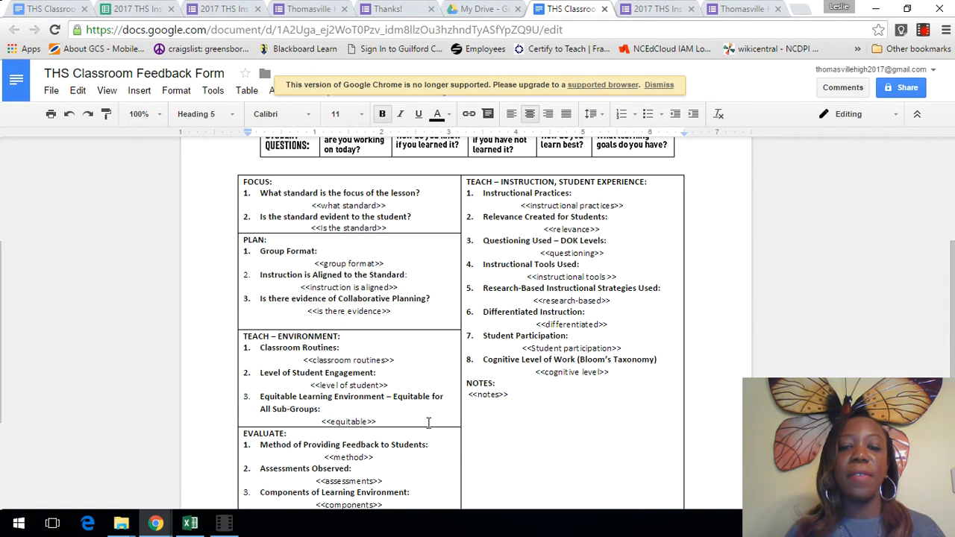
scroll(550, 345, "down", 2)
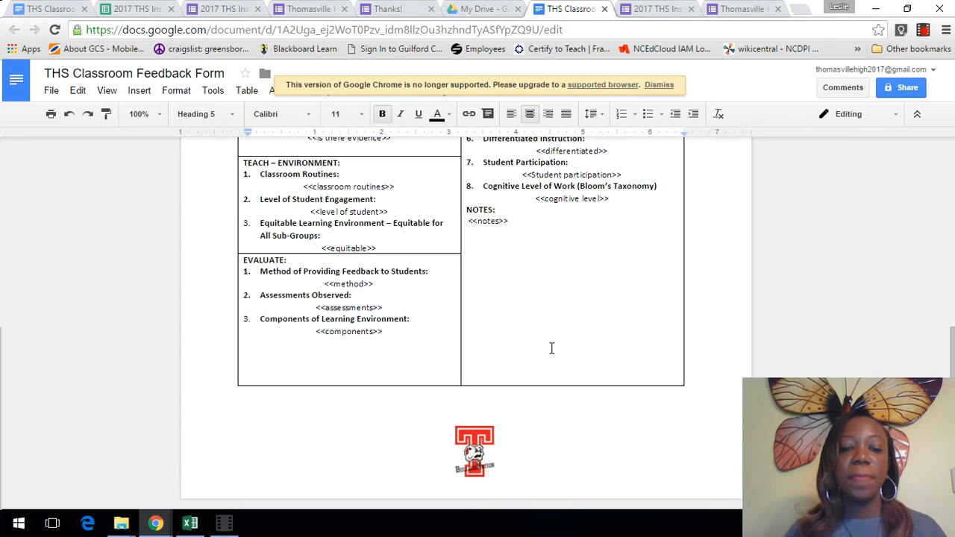
scroll(552, 349, "up", 5)
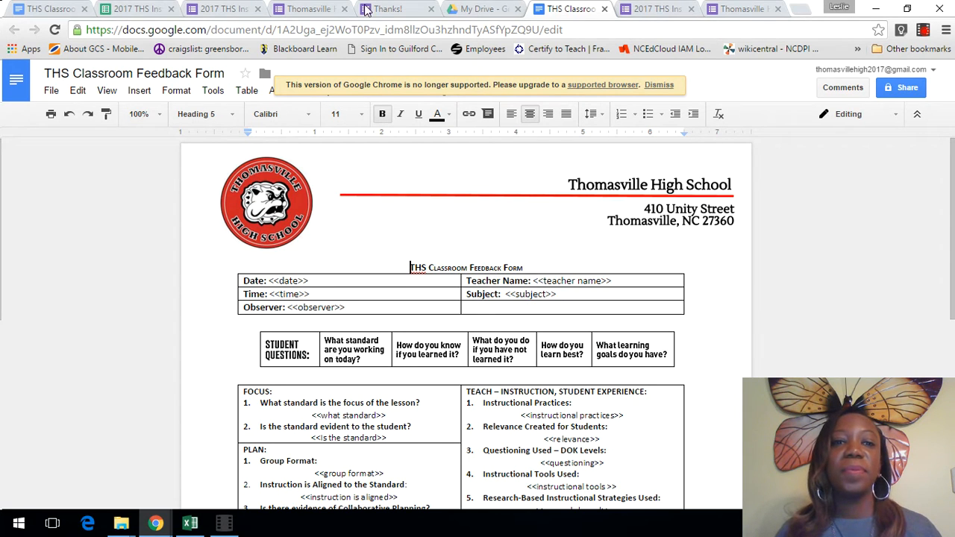
- Return to My Drive and open the 2017 THS Instructional Framework Feedback Form (Responses) spreadsheet
left_click(501, 10)
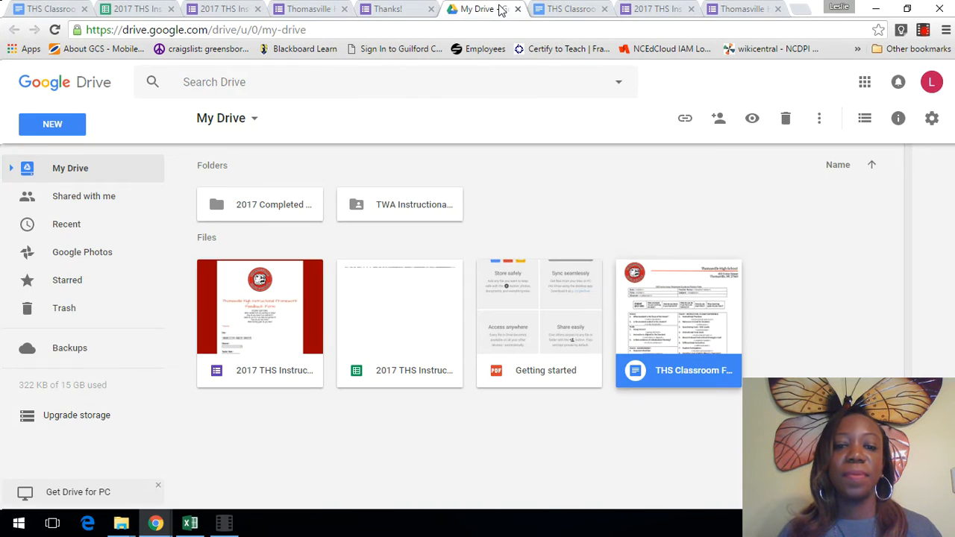
left_click(411, 298)
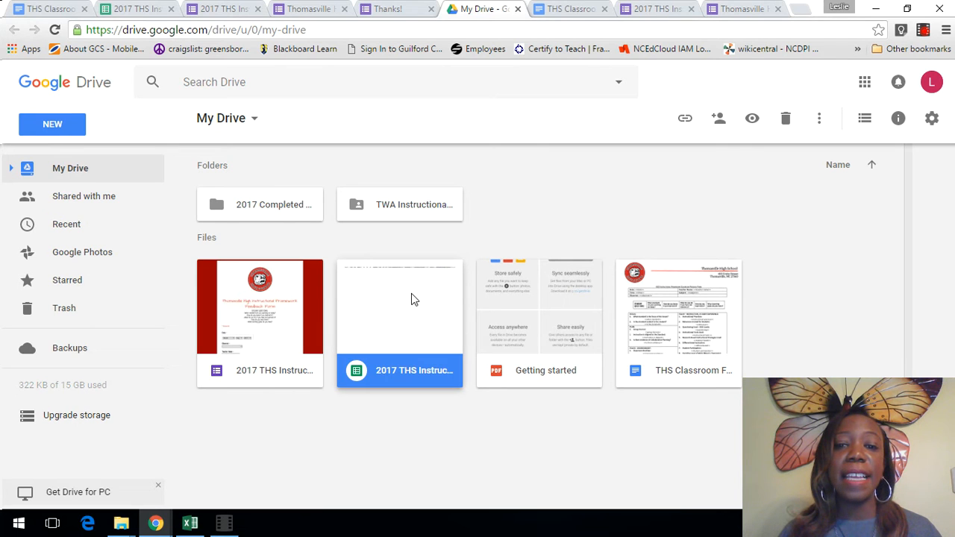
double_click(411, 298)
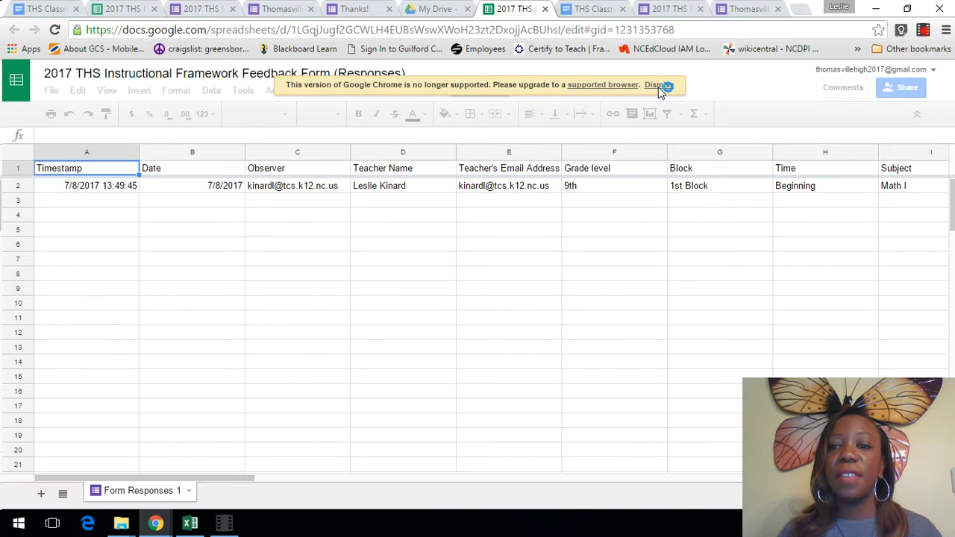
- Dismiss the unsupported browser notice and check which add-ons are installed in the 2017 THS Instructional Framework Feedback Form
left_click(656, 85)
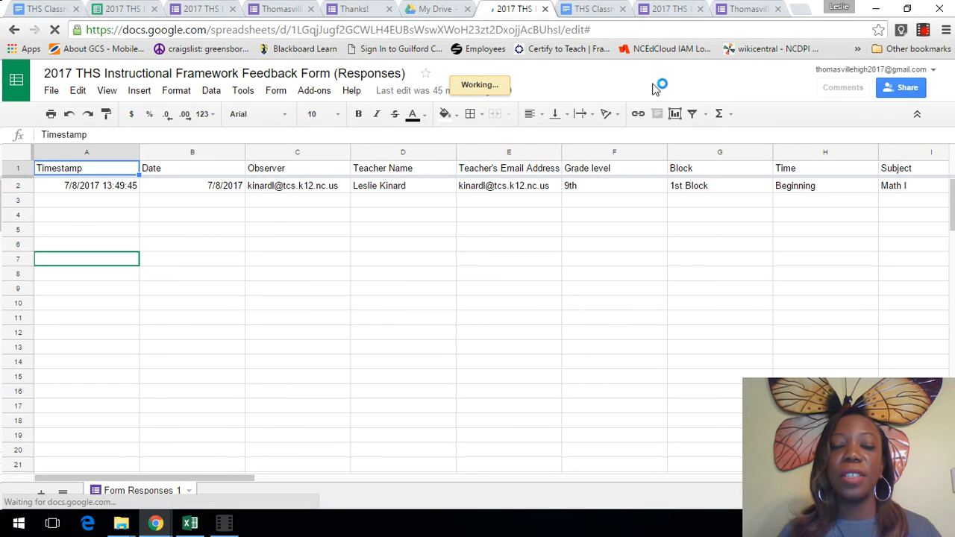
left_click(274, 9)
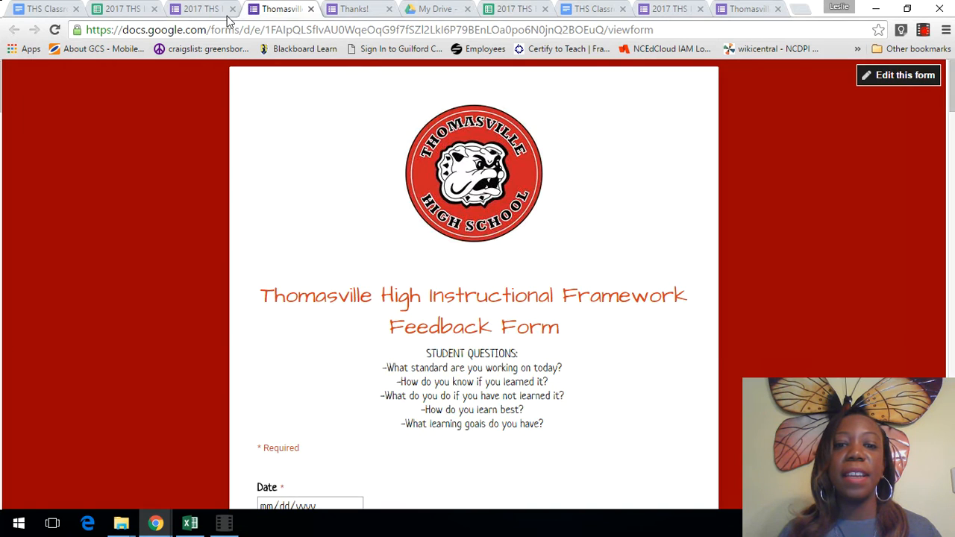
left_click(210, 9)
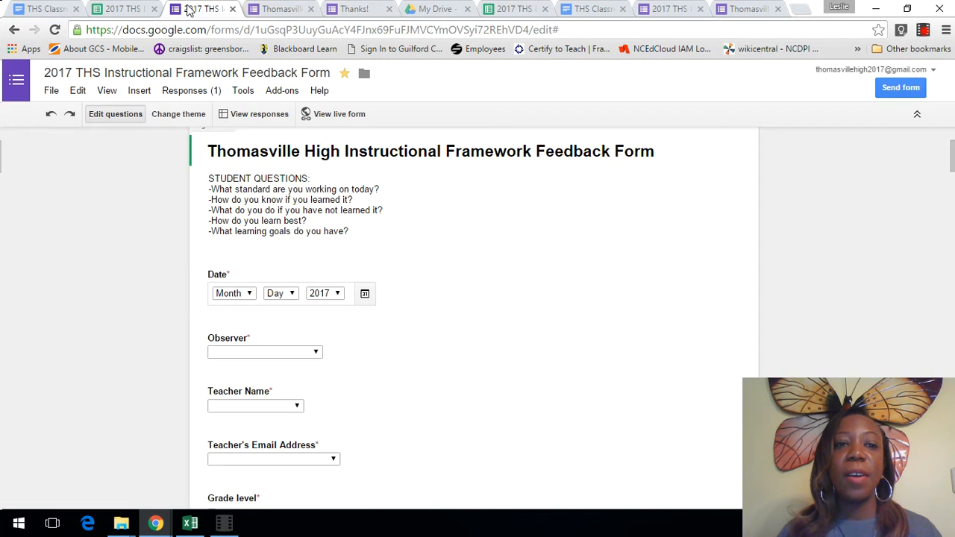
left_click(281, 91)
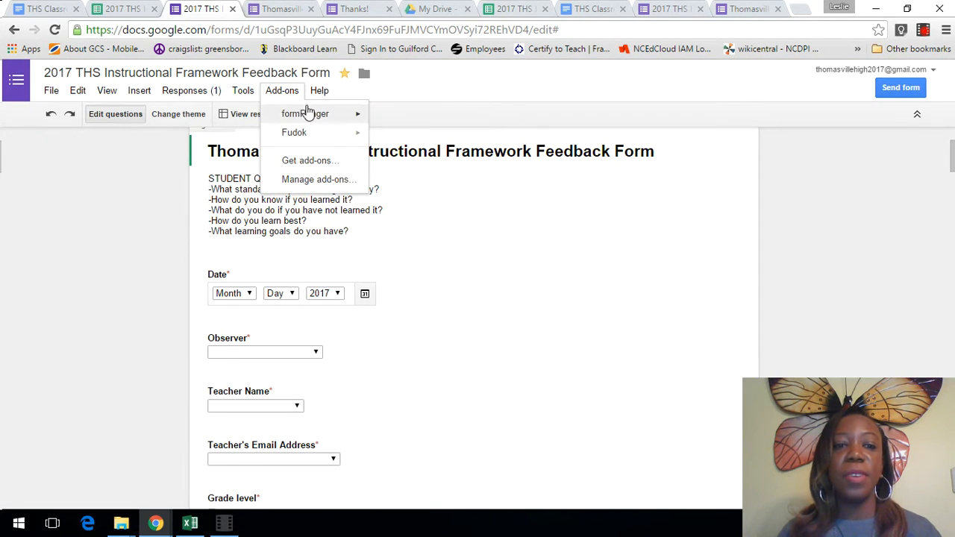
mouse_move(311, 136)
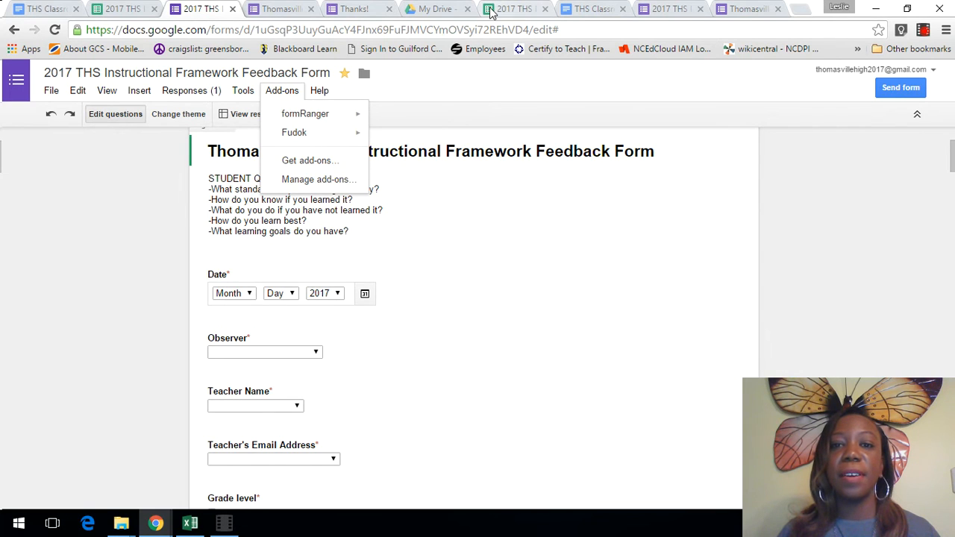
- Return to the 2017 THS Instructional Framework Feedback Form (Responses) spreadsheet and launch the autoCrat add-on
left_click(496, 9)
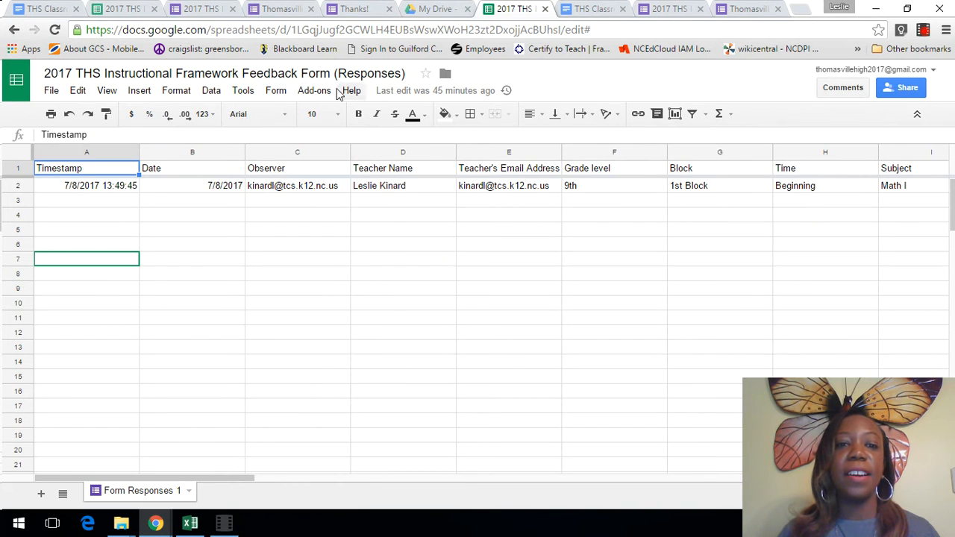
left_click(314, 91)
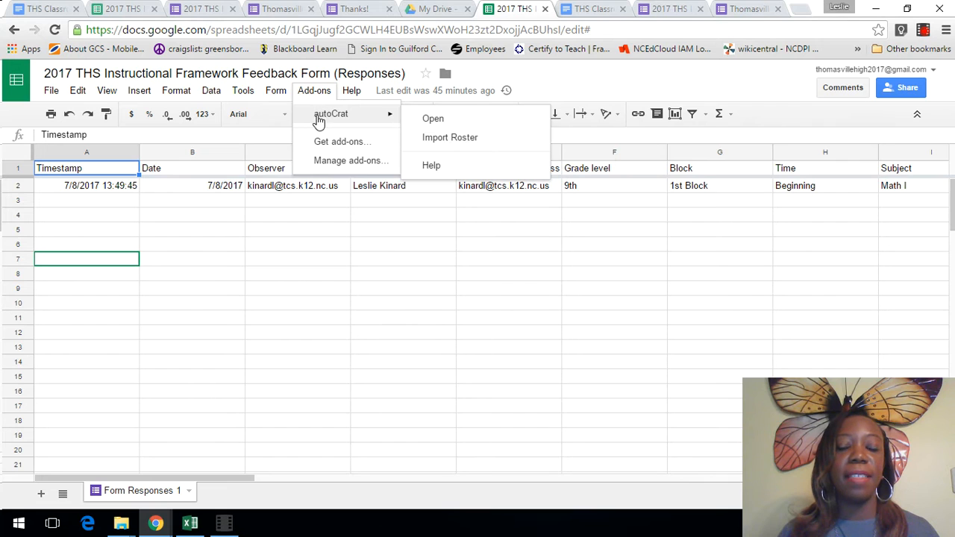
left_click(352, 90)
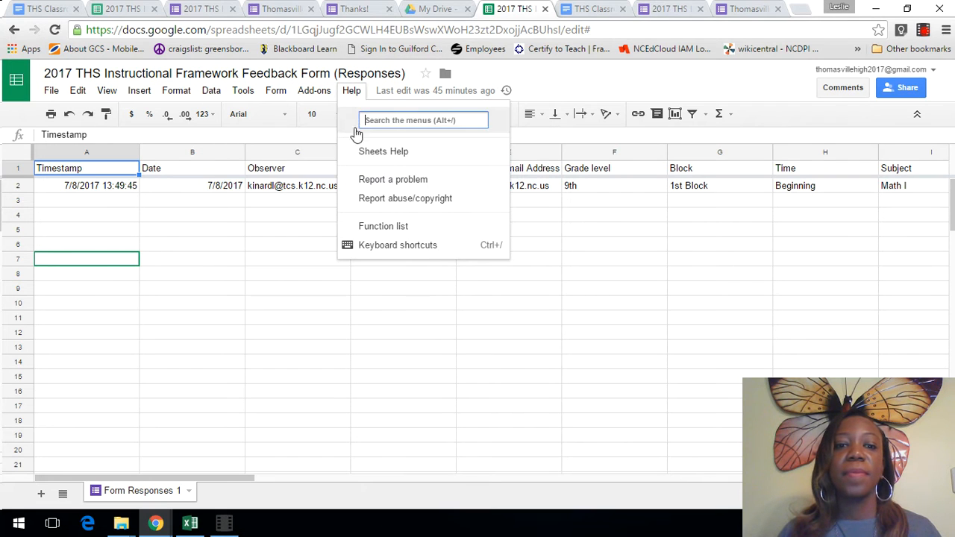
mouse_move(315, 93)
mouse_move(321, 118)
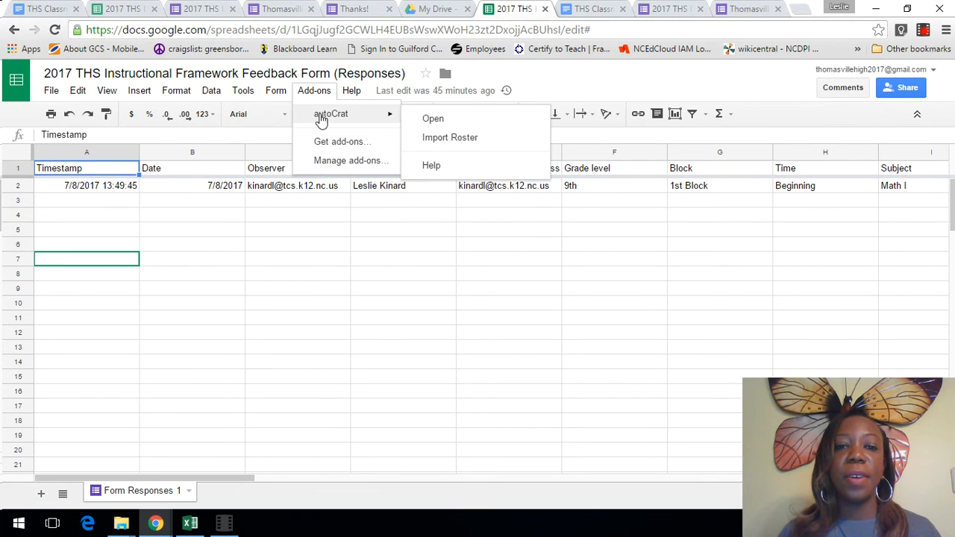
left_click(427, 119)
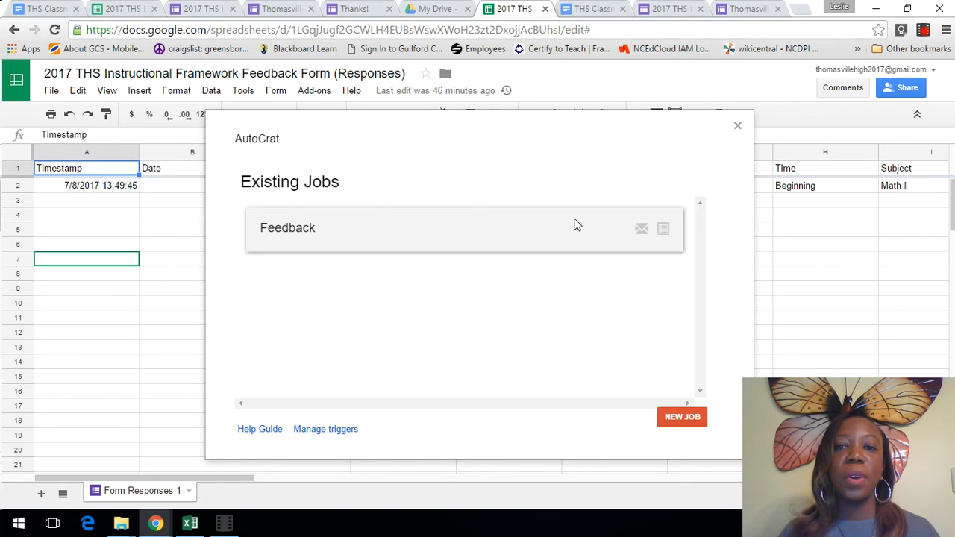
- Create a new autoCrat merge job named Feedback 2 and proceed to choosing its template
left_click(681, 419)
left_click(326, 227)
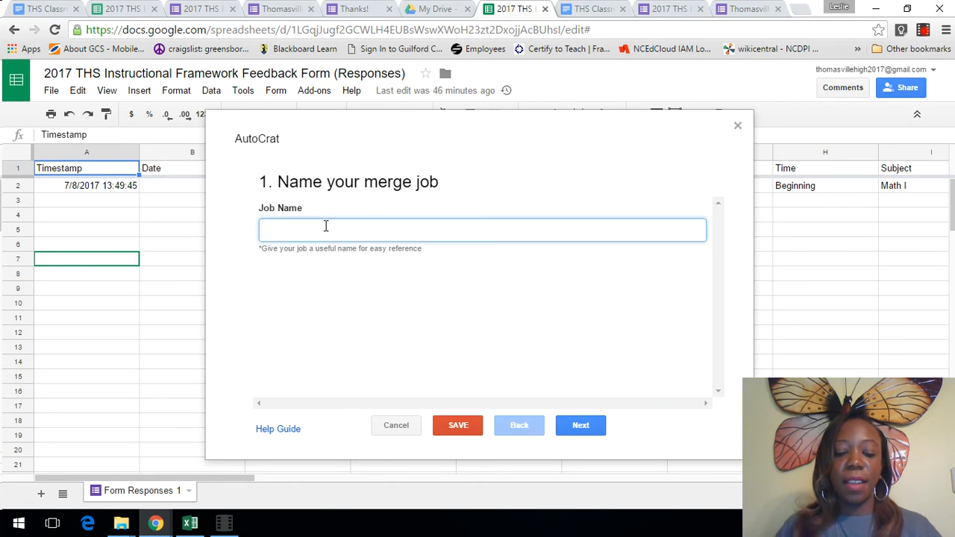
type("eedback 2")
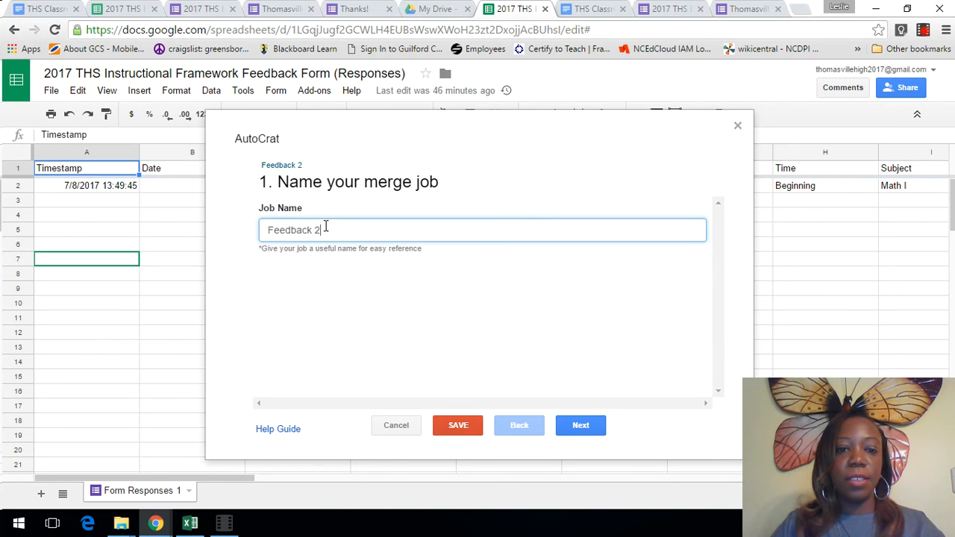
left_click(581, 427)
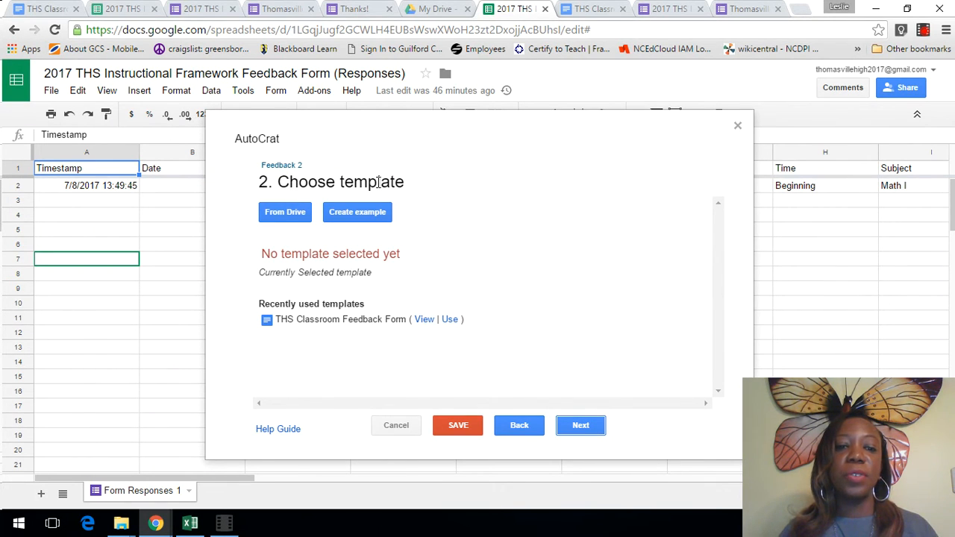
- Use the THS Classroom Feedback Form document from Drive as the merge template and proceed to mapping the source data
left_click(284, 215)
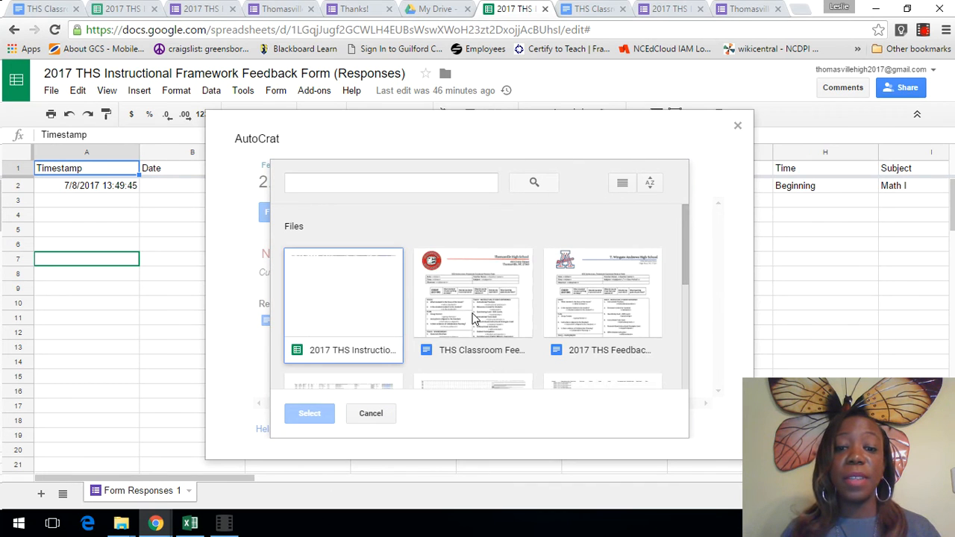
left_click(471, 319)
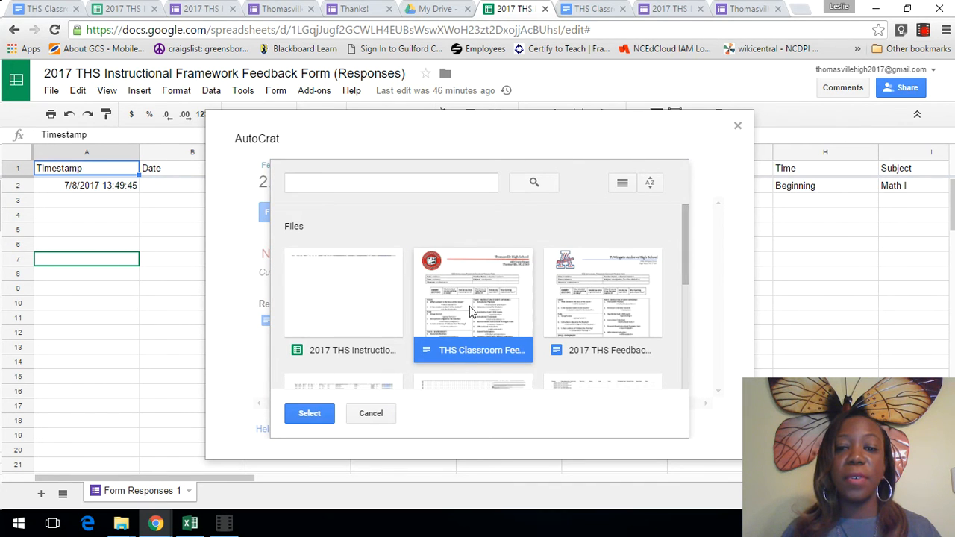
left_click(324, 420)
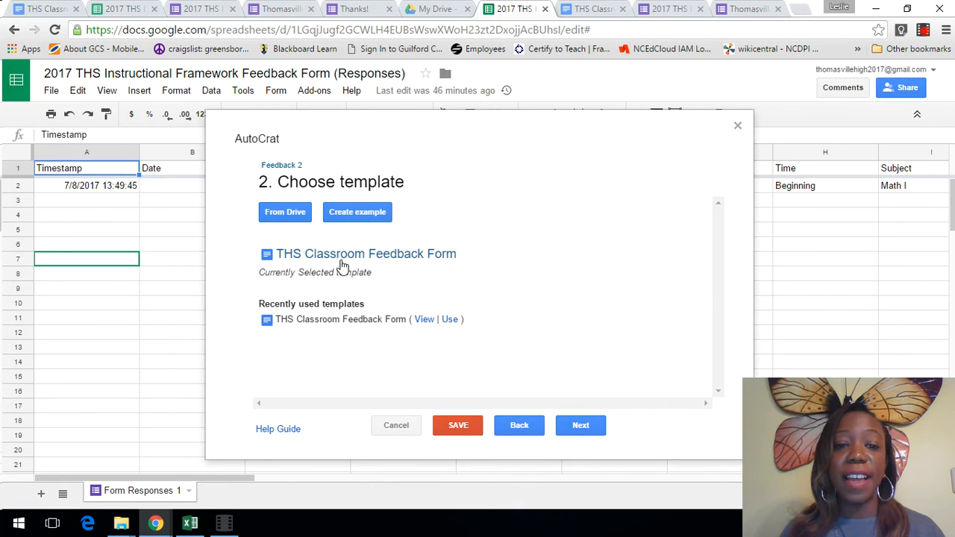
left_click(594, 426)
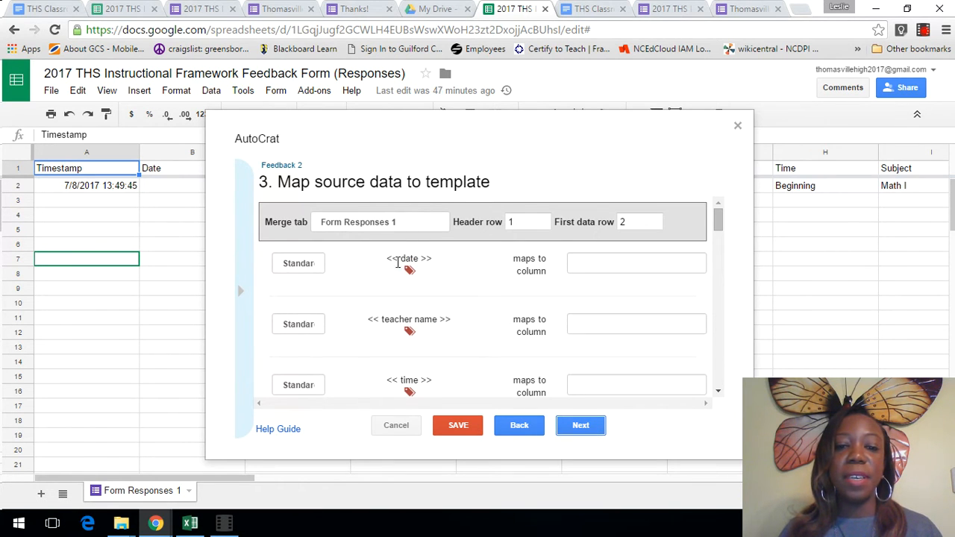
- Map the date tag to the Date column and the teacher name tag to the Teacher Name column
left_click(586, 265)
left_click(589, 301)
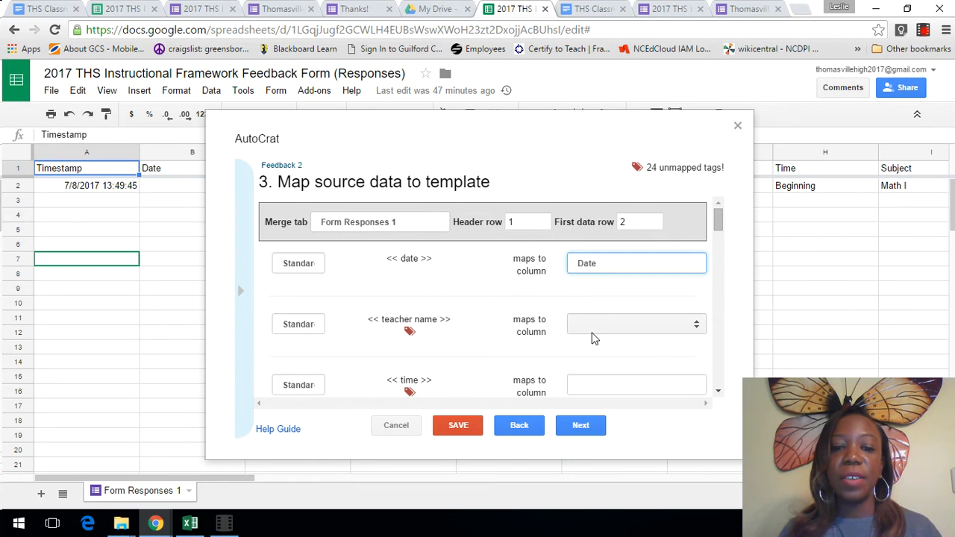
left_click(592, 331)
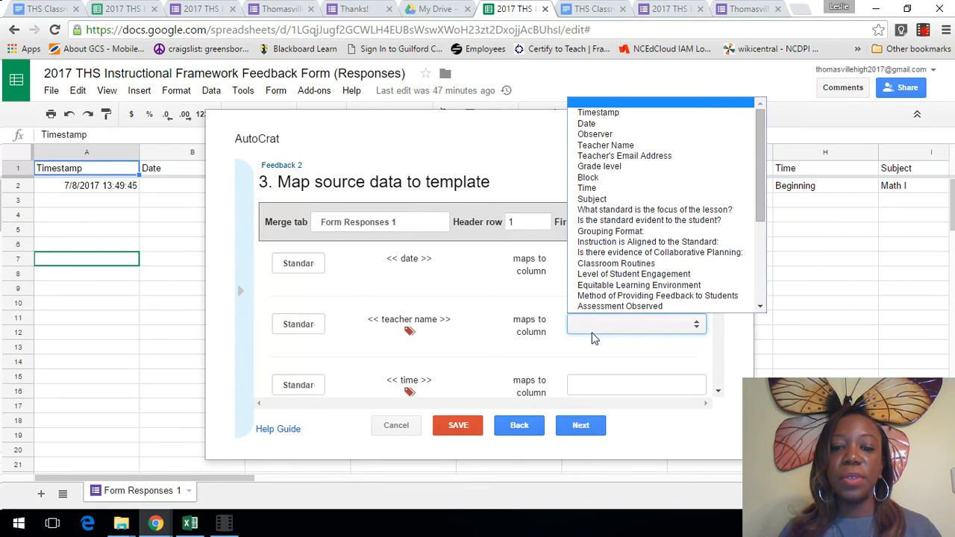
left_click(605, 145)
- Map the time tag to the Time column and the subject tag to the Subject column
scroll(578, 282, "down", 1)
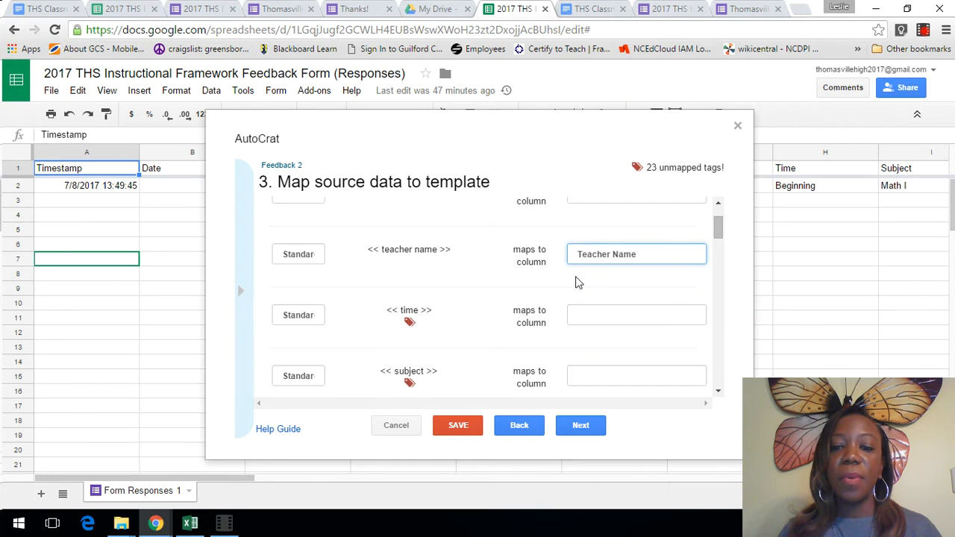
left_click(587, 322)
left_click(608, 181)
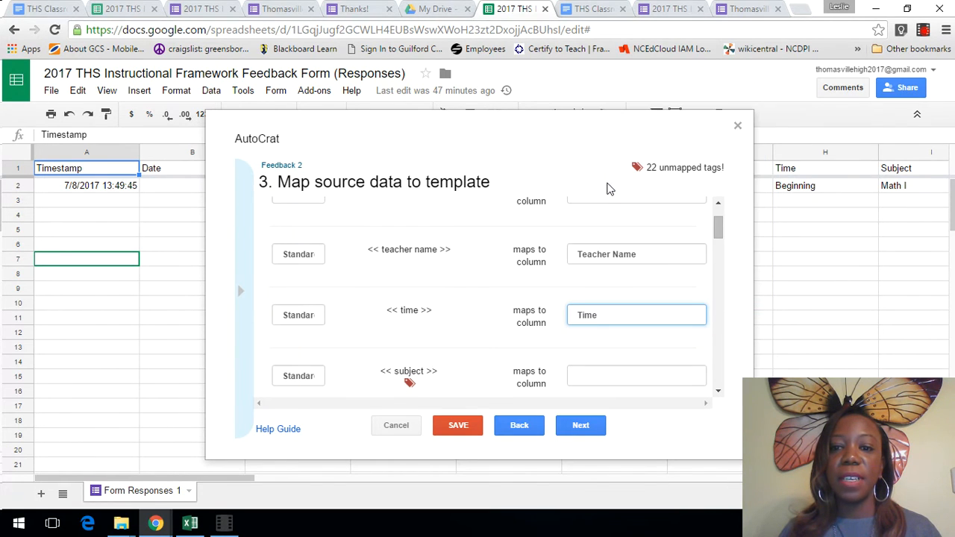
scroll(589, 337, "down", 1)
left_click(595, 314)
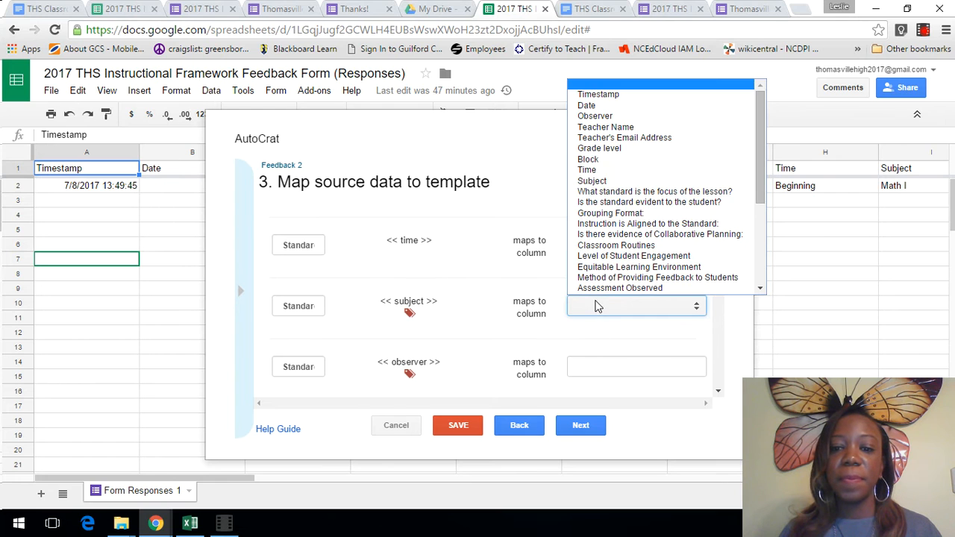
left_click(608, 183)
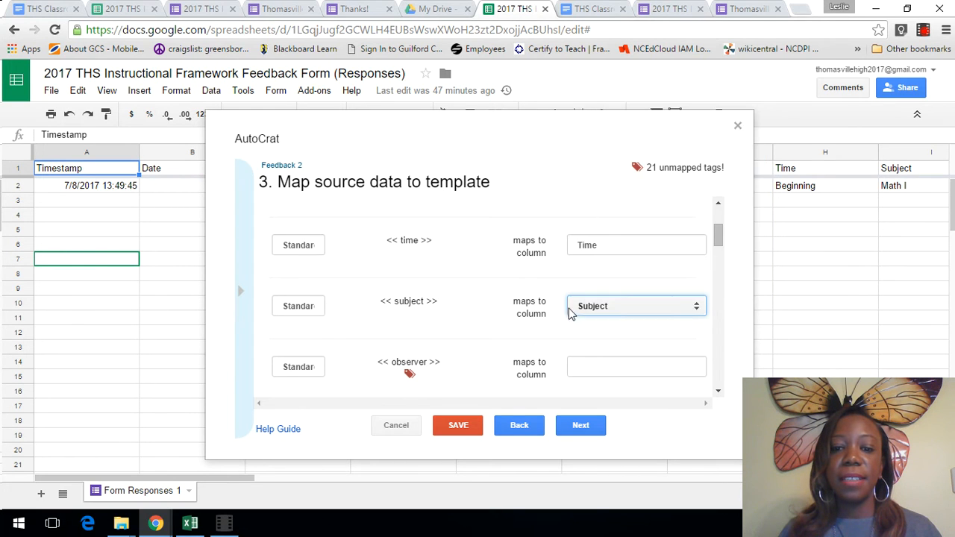
- Map the observer tag to Observer and the what standard tag to "What standard is the focus of the lesson?"
left_click(587, 366)
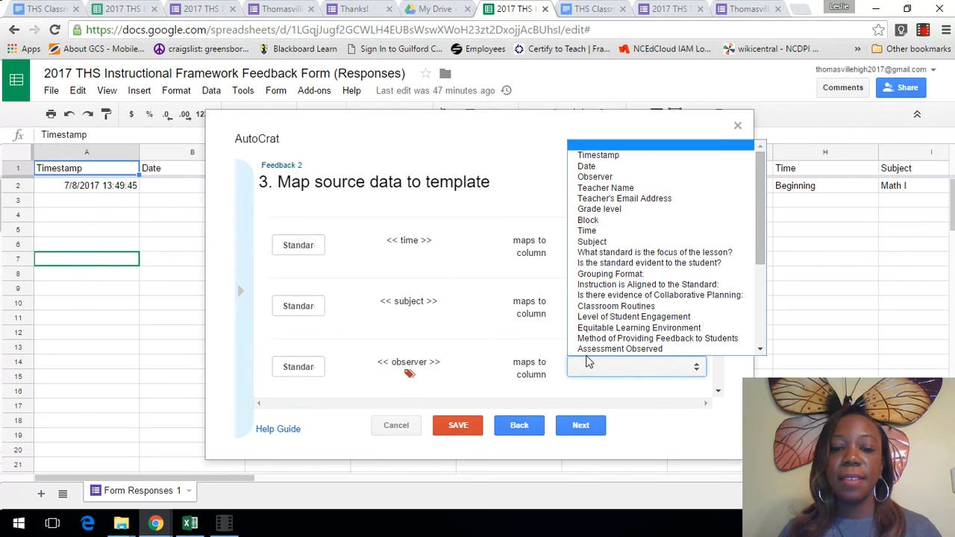
left_click(594, 177)
scroll(468, 267, "down", 2)
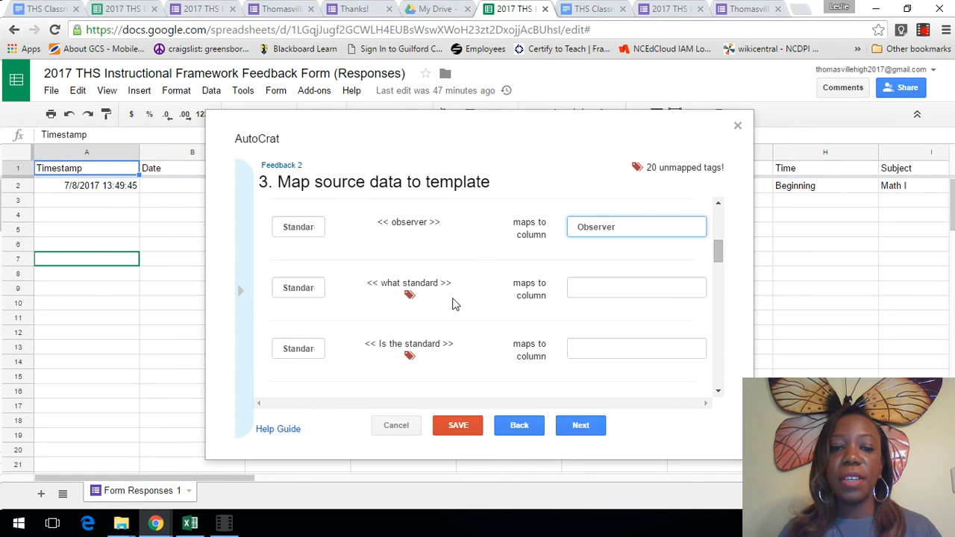
left_click(583, 294)
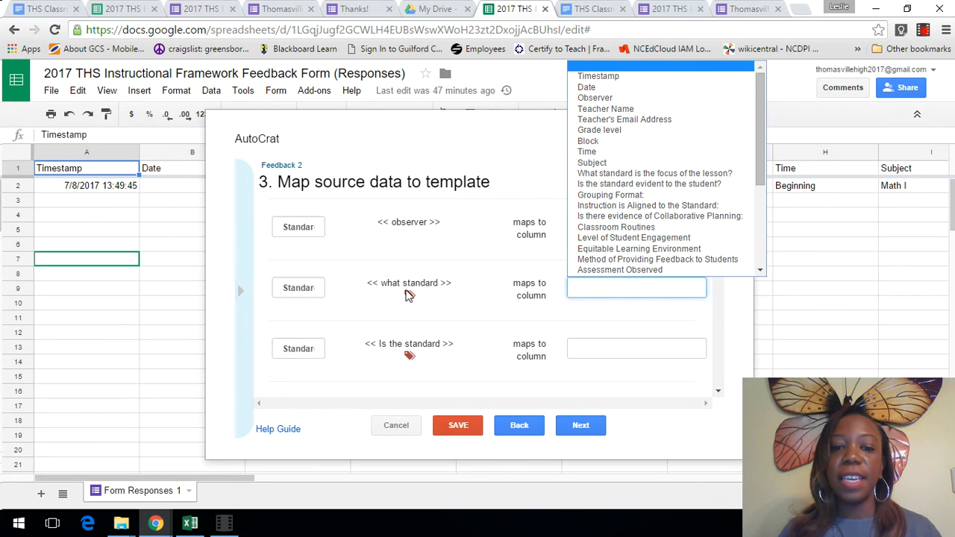
left_click(608, 176)
- Map the Is the standard tag to "Is the standard evident to the student?" and the instructional practices tag to Instructional Practices
scroll(593, 228, "down", 1)
left_click(593, 282)
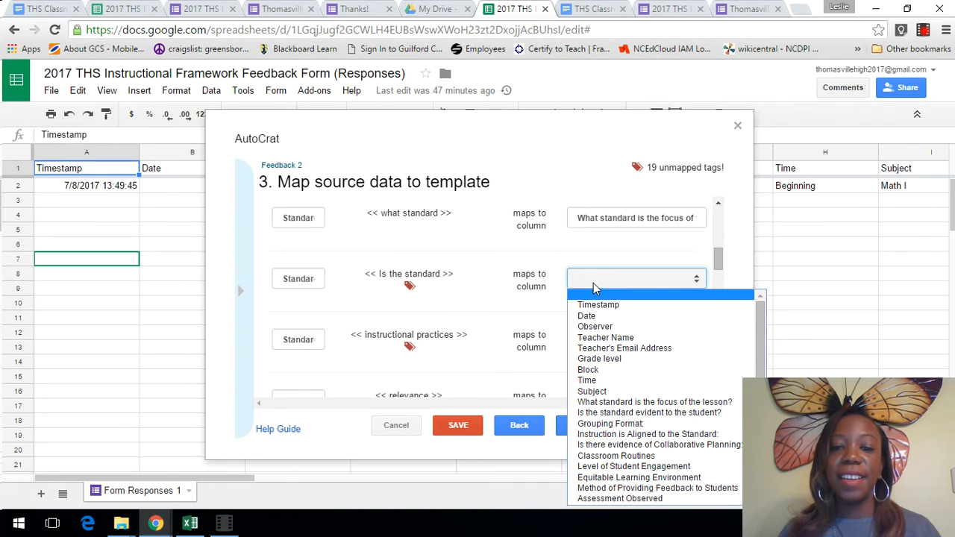
left_click(626, 413)
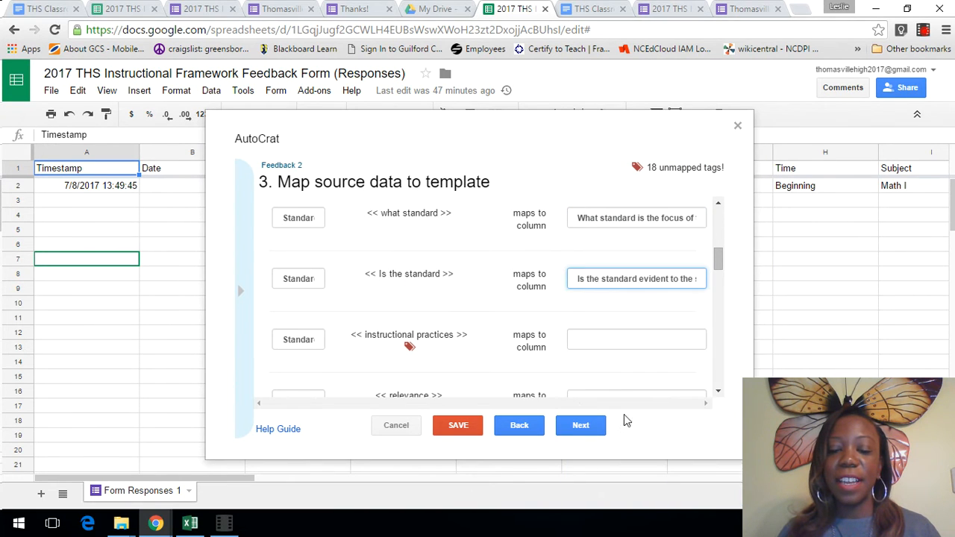
left_click(596, 343)
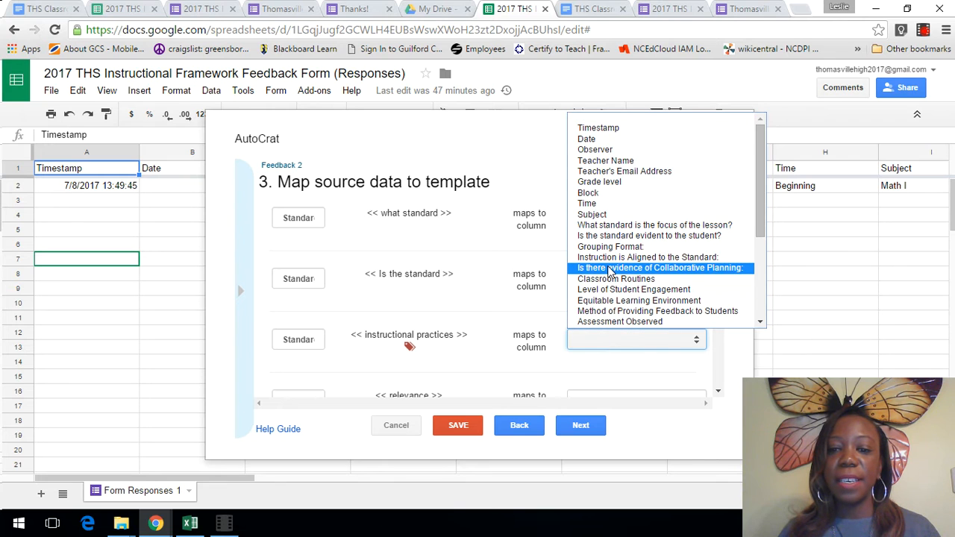
scroll(613, 237, "down", 5)
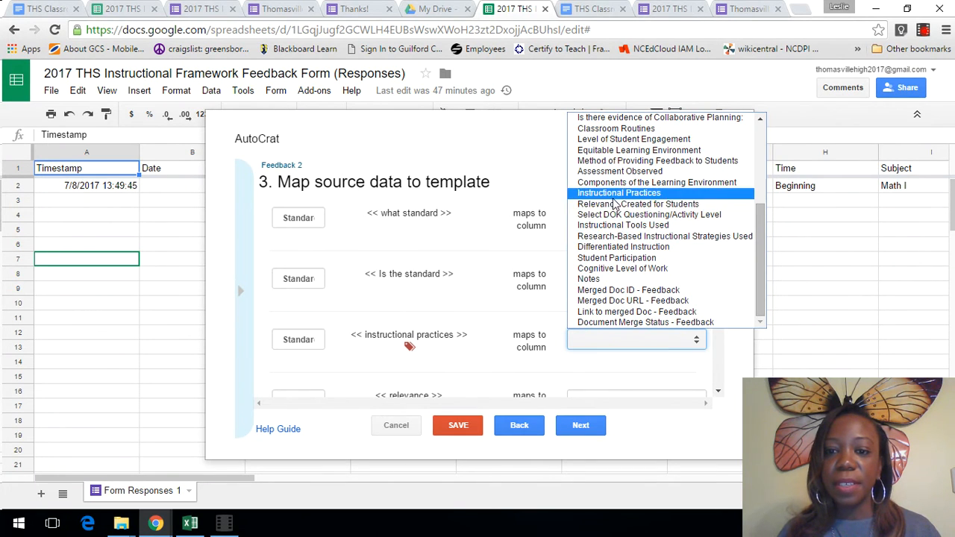
left_click(617, 194)
- Map the relevance tag to the Relevance Created for Students column
scroll(603, 358, "down", 2)
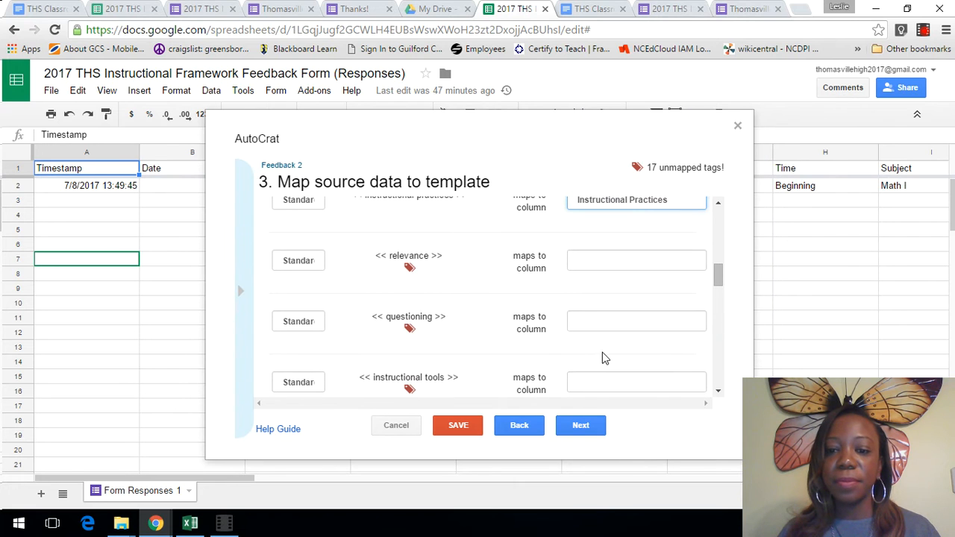
left_click(594, 261)
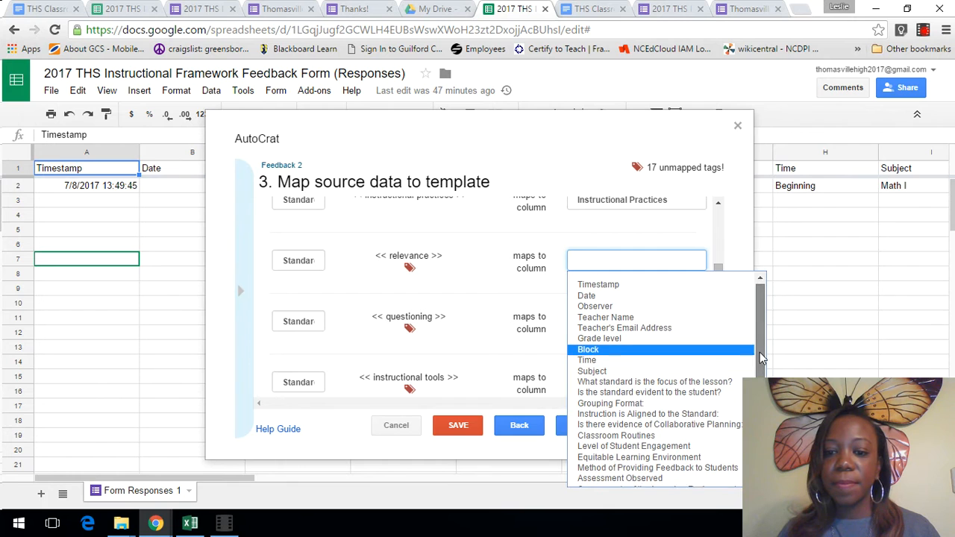
left_click_drag(761, 357, 761, 395)
scroll(657, 373, "down", 3)
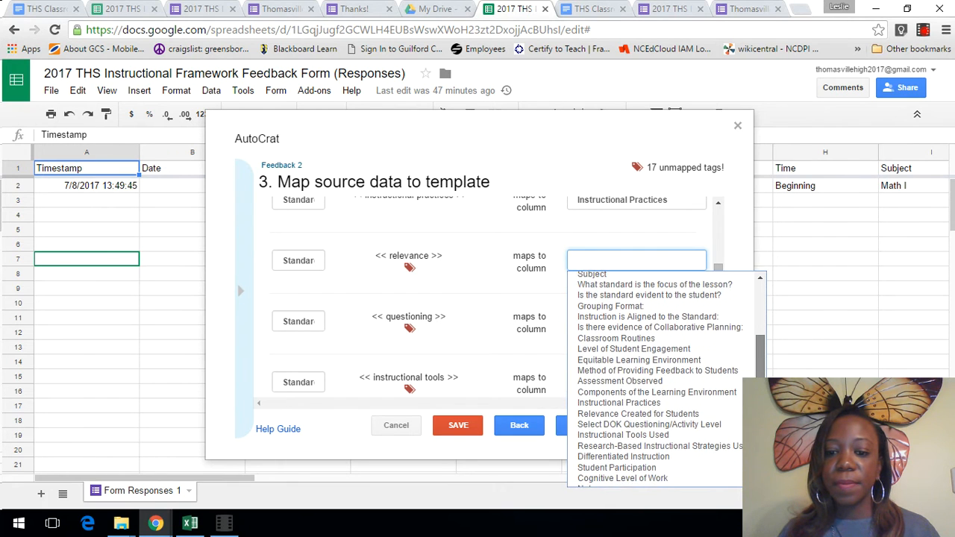
left_click(634, 411)
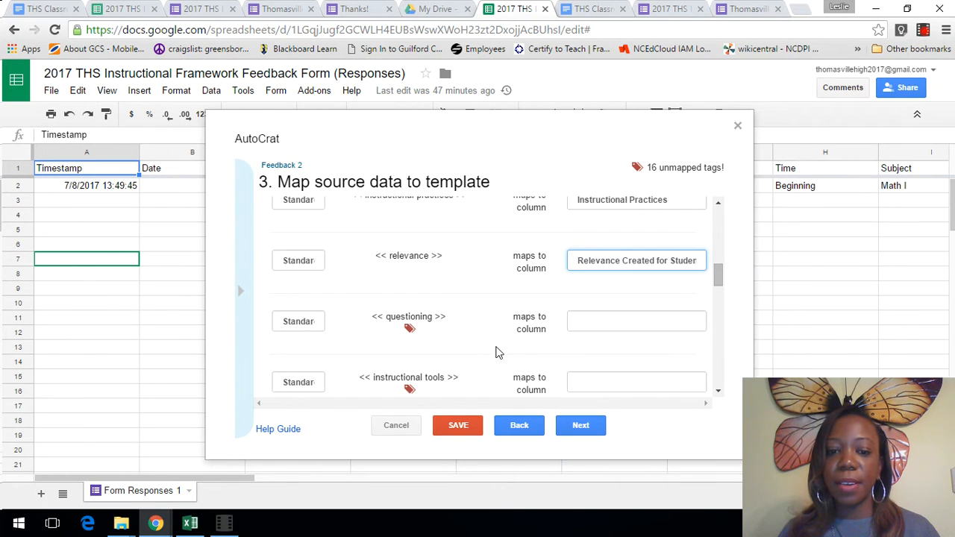
left_click(623, 322)
scroll(624, 294, "down", 3)
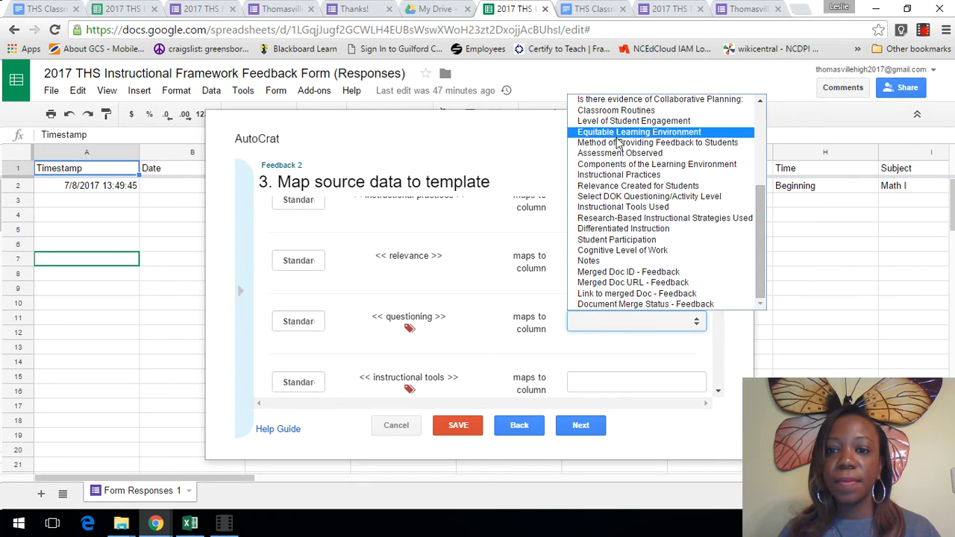
scroll(623, 172, "up", 4)
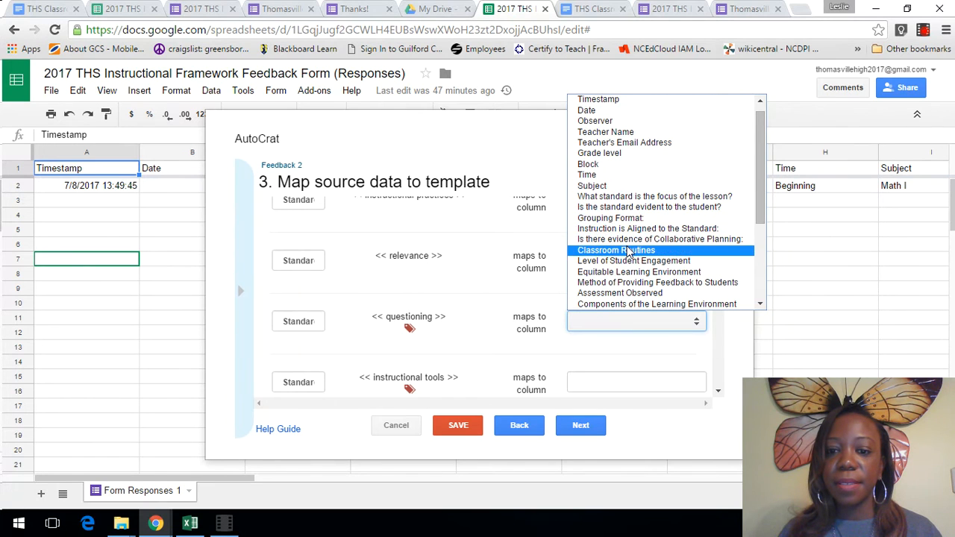
scroll(619, 246, "down", 5)
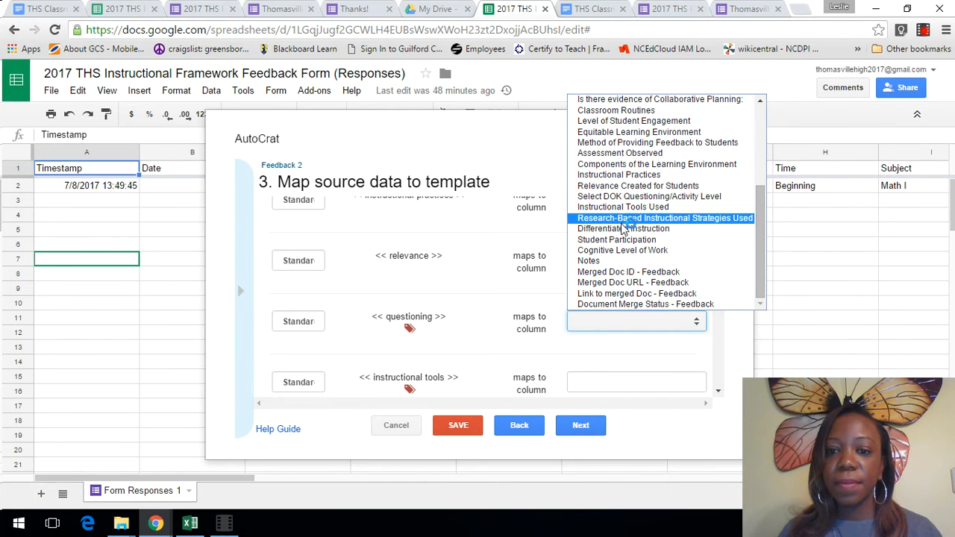
scroll(621, 263, "up", 2)
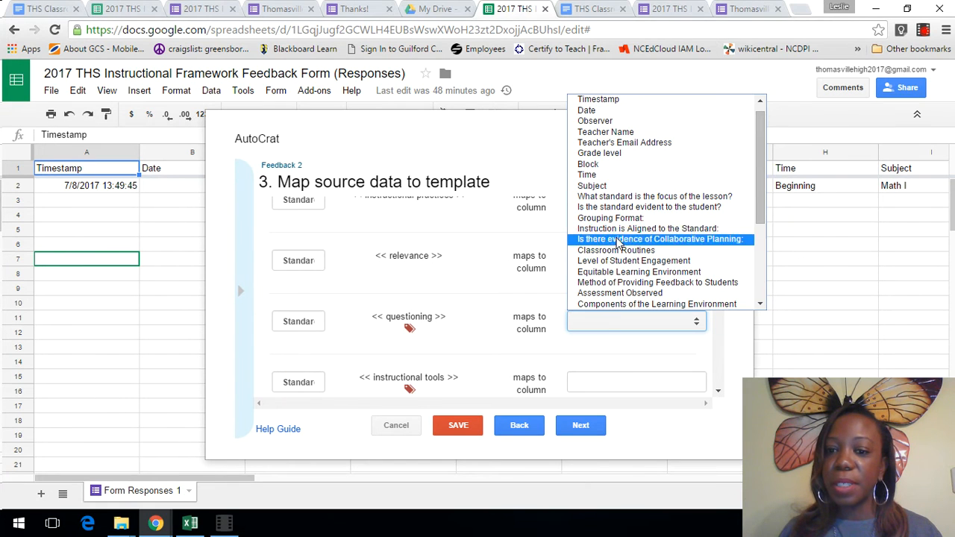
left_click(612, 352)
- Map the instructional tools tag to Instructional Tools Used and the research-based tag to Research-Based Instructional Strategies Used
scroll(618, 334, "down", 1)
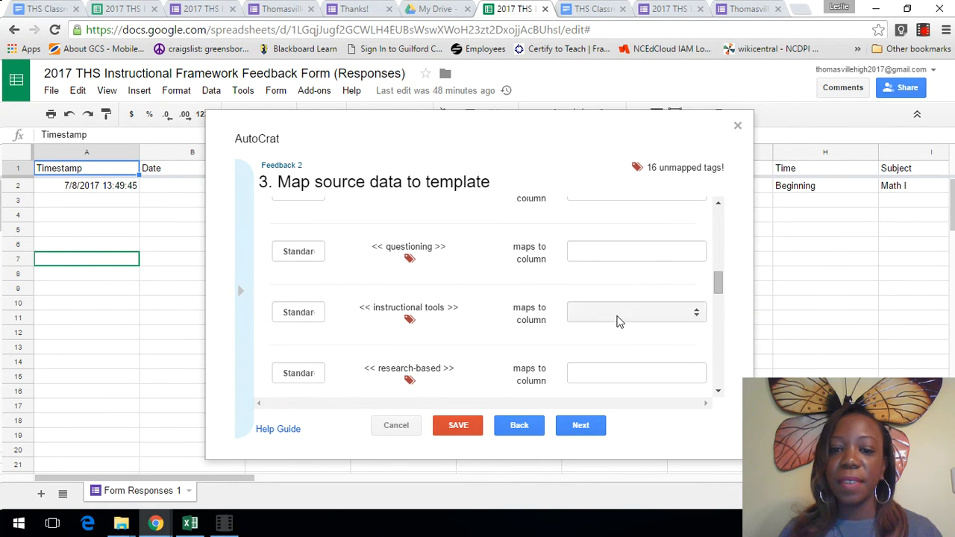
left_click(597, 311)
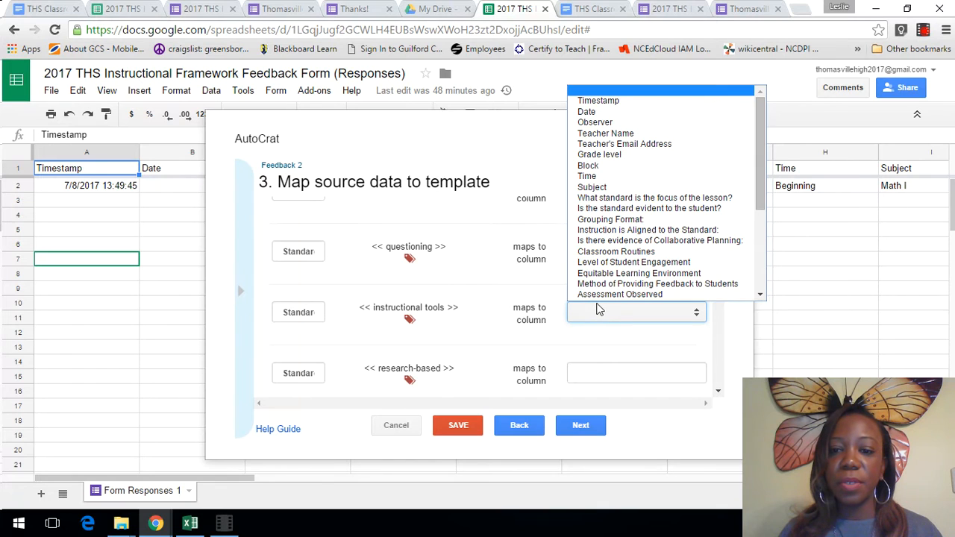
scroll(612, 254, "down", 3)
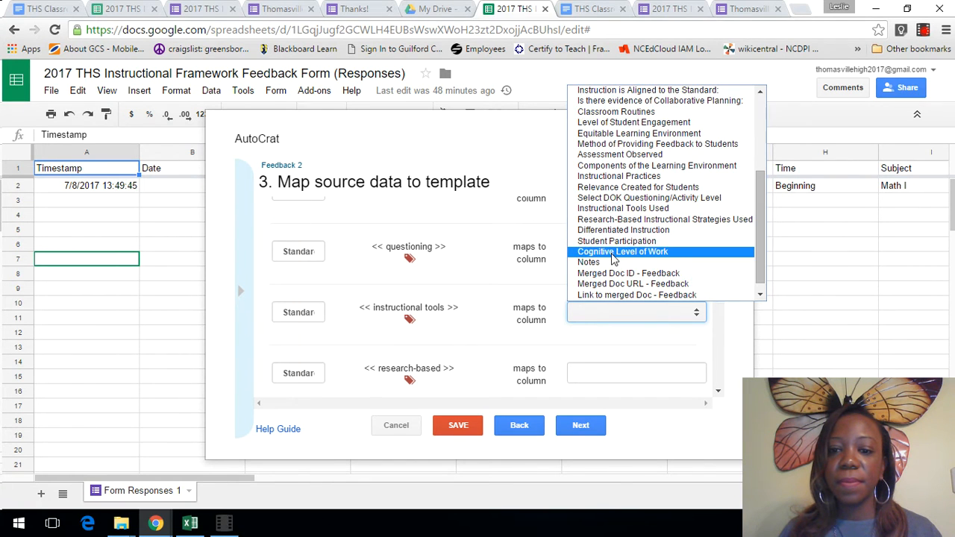
left_click(615, 210)
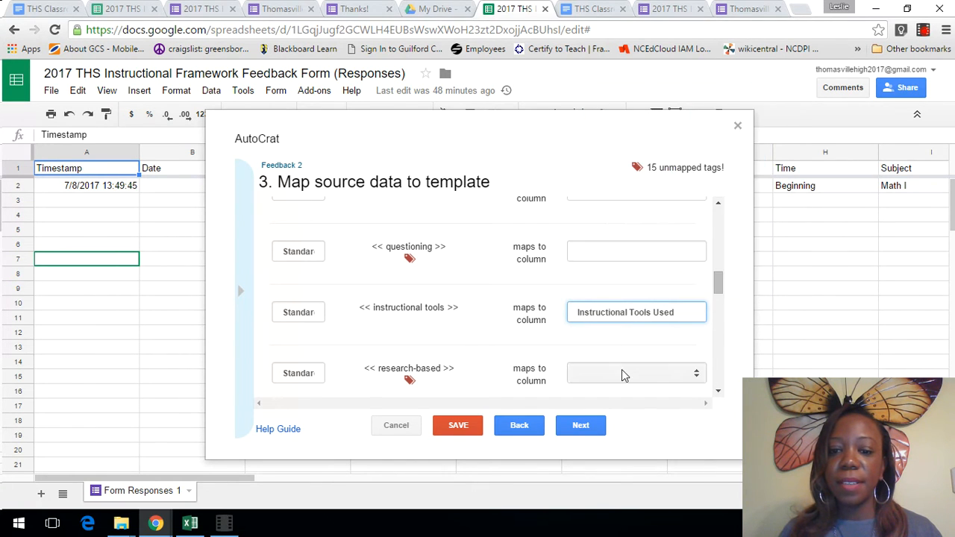
left_click(623, 373)
scroll(612, 300, "down", 3)
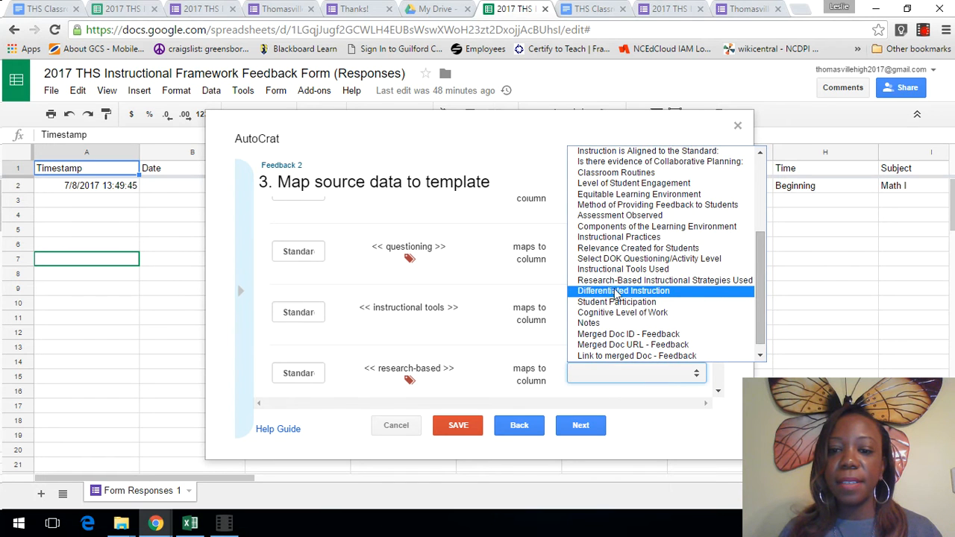
left_click(611, 282)
- Map the differentiated tag to Differentiated Instruction and the Student participation tag to Student Participation
scroll(596, 343, "down", 2)
left_click(591, 294)
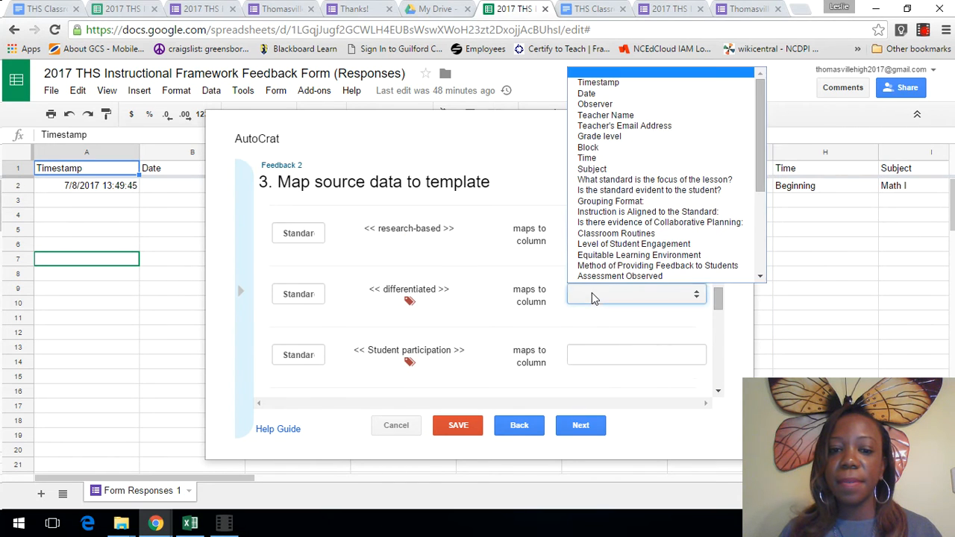
scroll(604, 226, "down", 5)
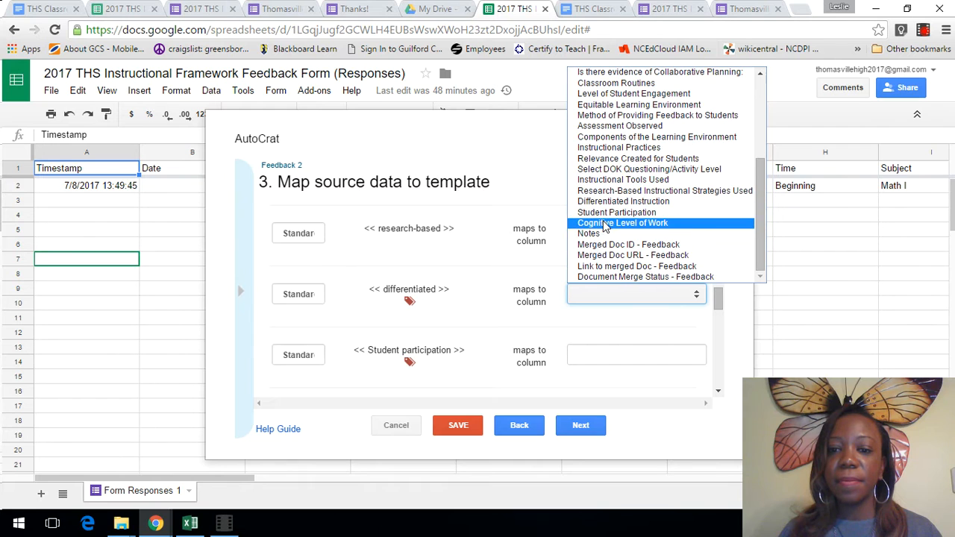
left_click(619, 201)
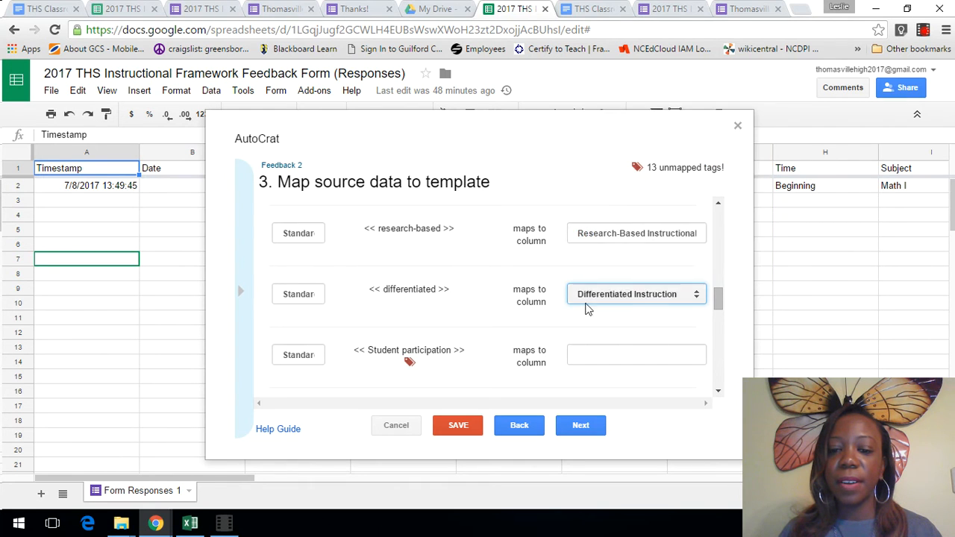
left_click(601, 357)
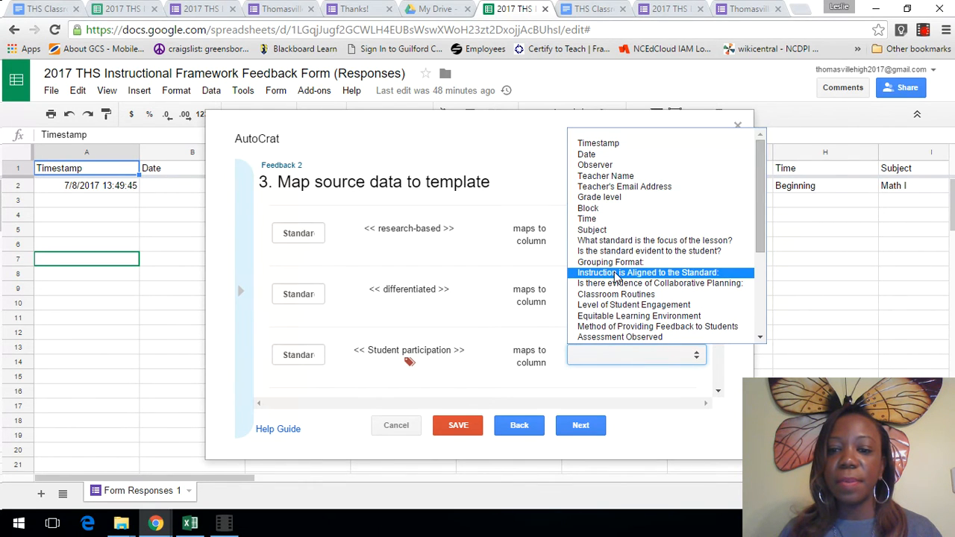
scroll(616, 278, "down", 5)
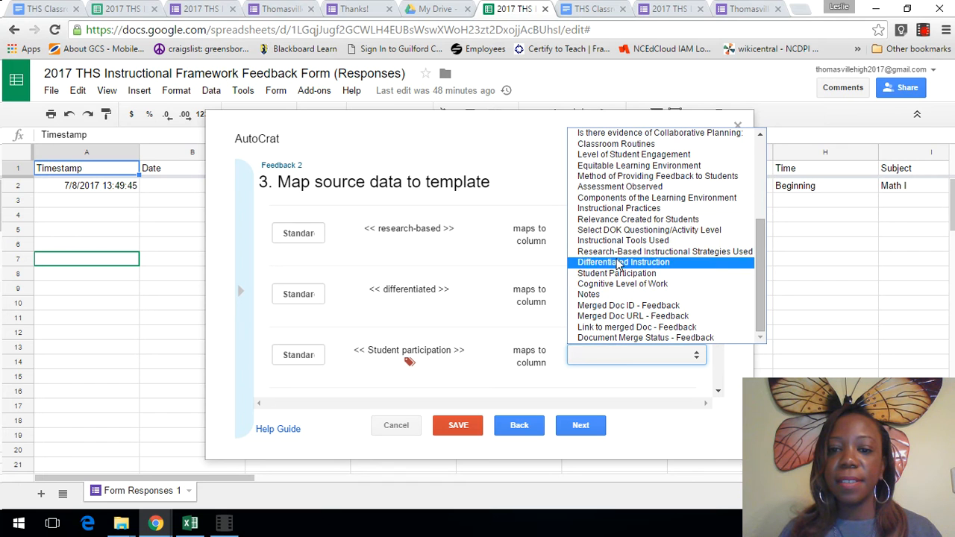
left_click(614, 274)
- Map the cognitive level tag to Cognitive Level of Work and the notes tag to the Notes column
scroll(531, 331, "down", 2)
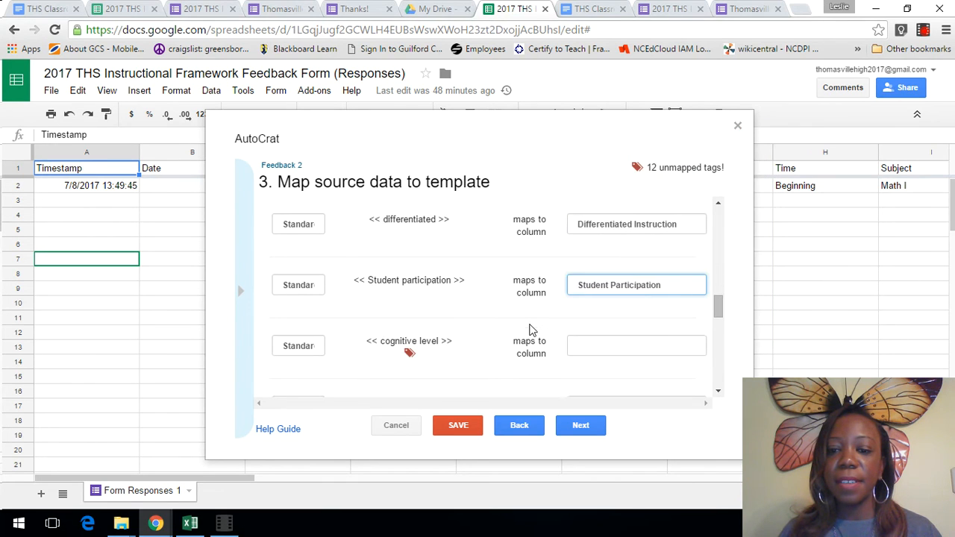
left_click(599, 274)
scroll(627, 357, "down", 5)
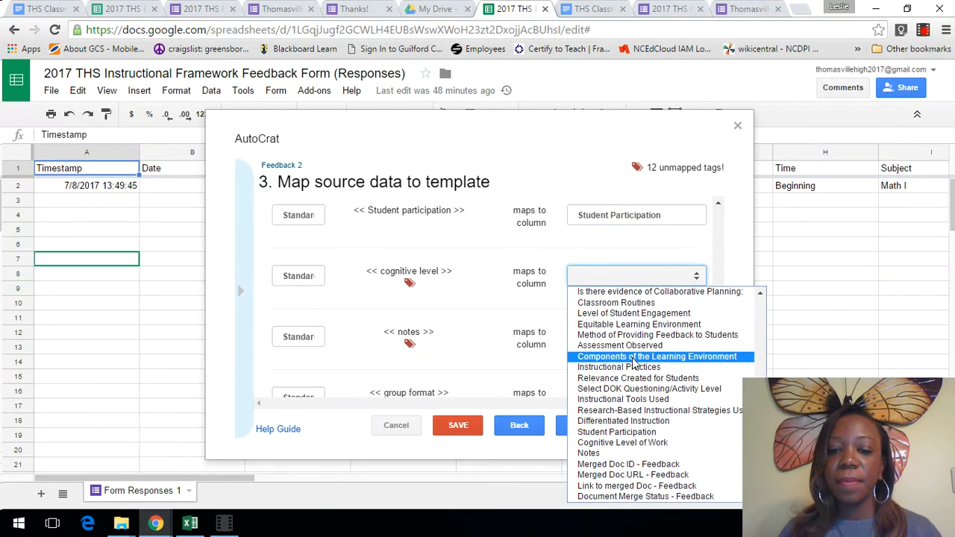
left_click(646, 446)
left_click(600, 335)
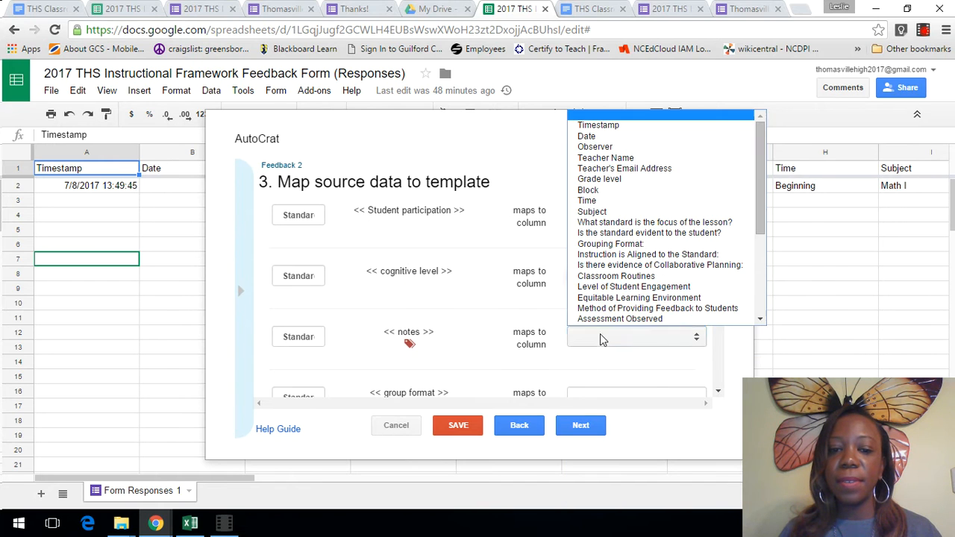
scroll(610, 272, "down", 3)
scroll(610, 271, "down", 2)
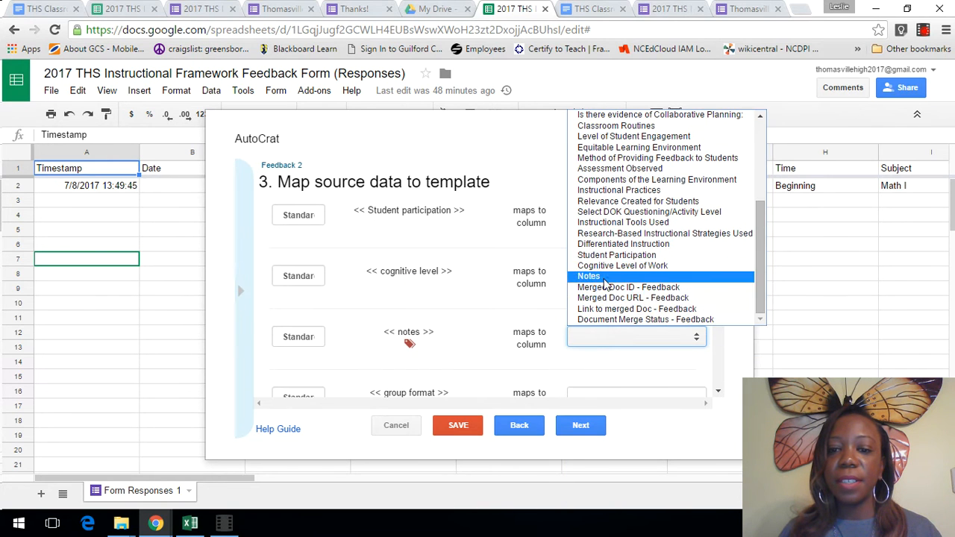
left_click(611, 275)
- Map the instruction is aligned tag to "Instruction is Aligned to the Standard:" and the is there evidence tag to "Is there evidence of Collaborative Planning:"
scroll(515, 336, "down", 2)
left_click(602, 319)
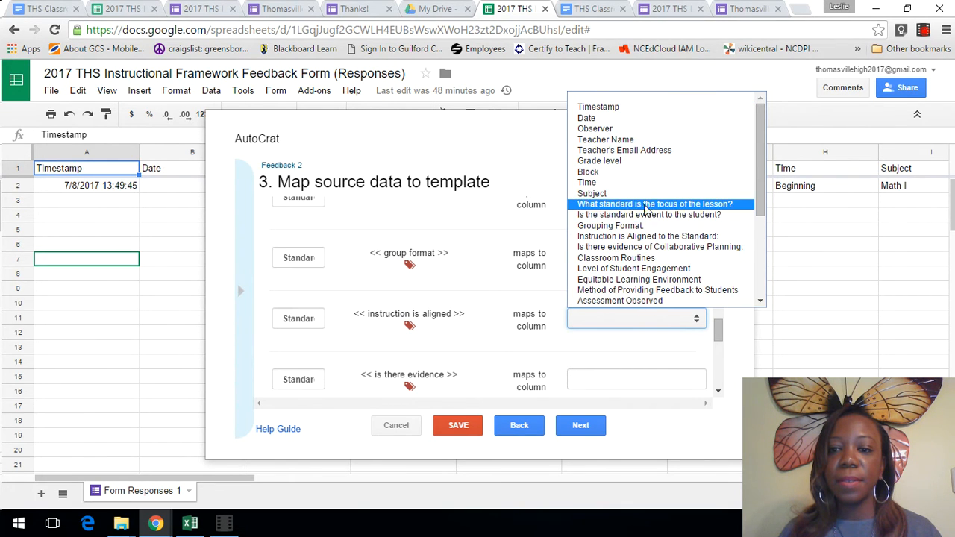
left_click(647, 236)
scroll(493, 296, "down", 2)
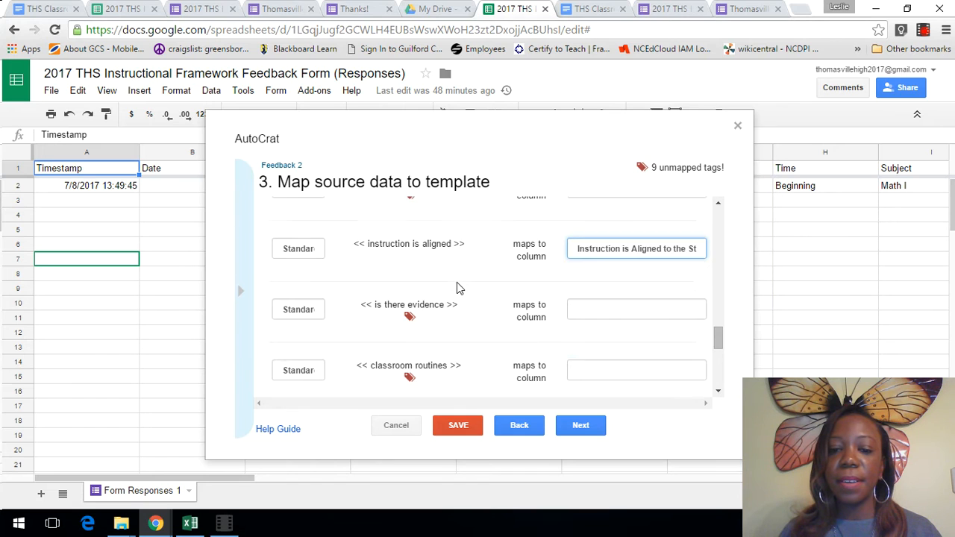
left_click(570, 240)
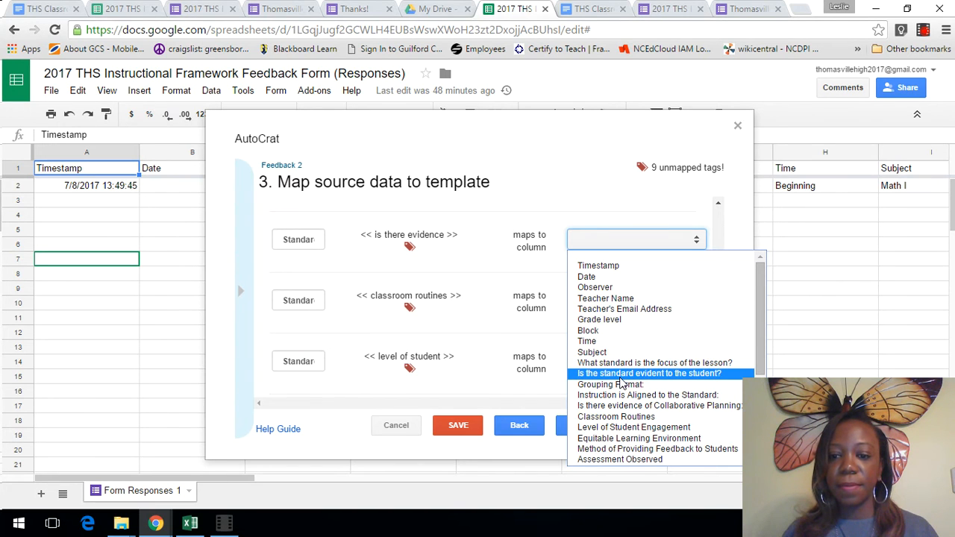
scroll(622, 382, "down", 4)
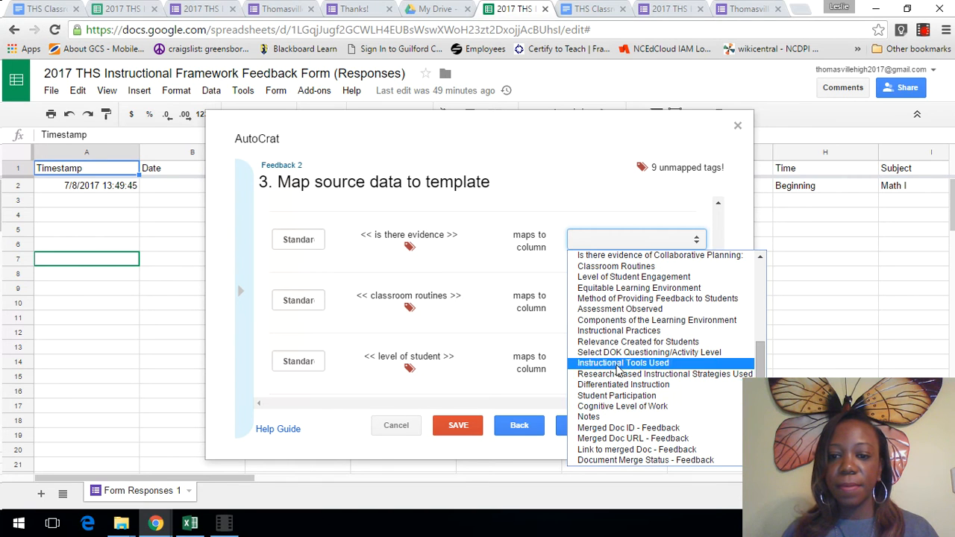
left_click(627, 257)
- Map the classroom routines tag to Classroom Routines and the level of student tag to Cognitive Level of Work
left_click(581, 302)
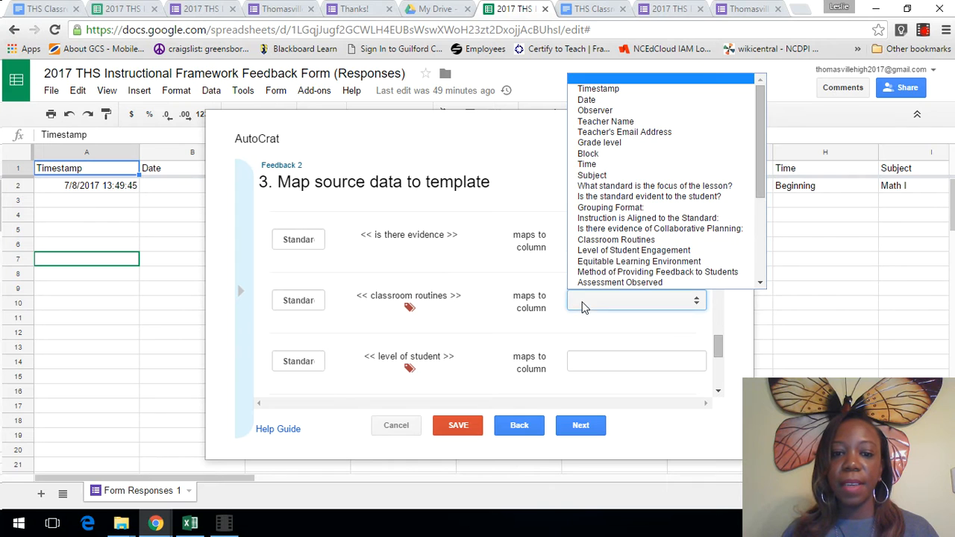
left_click(597, 239)
left_click(595, 363)
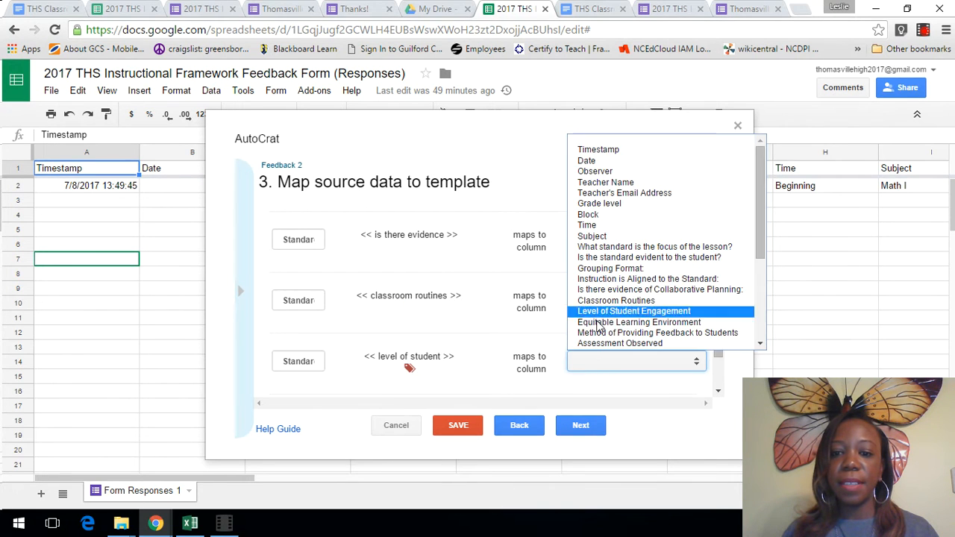
scroll(606, 280, "down", 4)
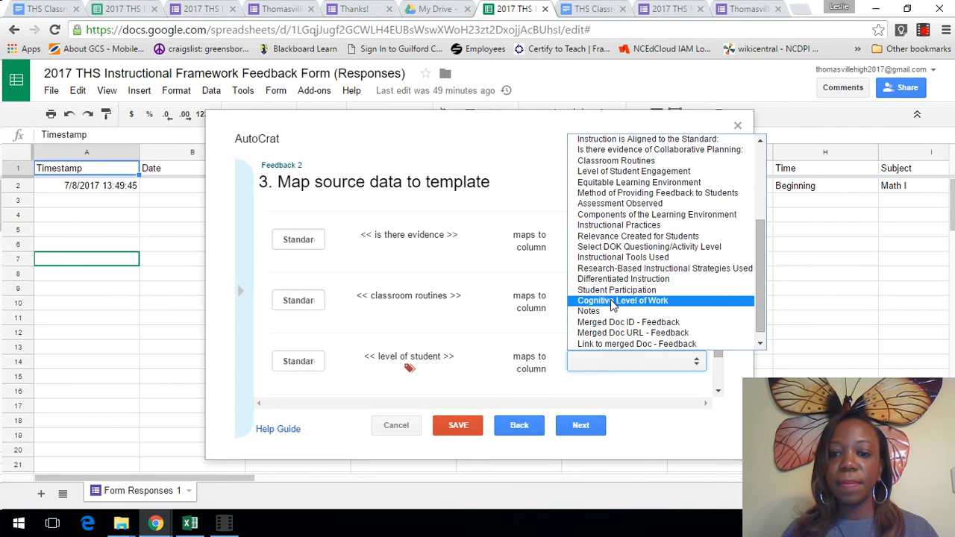
left_click(612, 301)
- Map the equitable tag to Equitable Learning Environment and the method tag to Method of Providing Feedback to Students
scroll(577, 288, "down", 3)
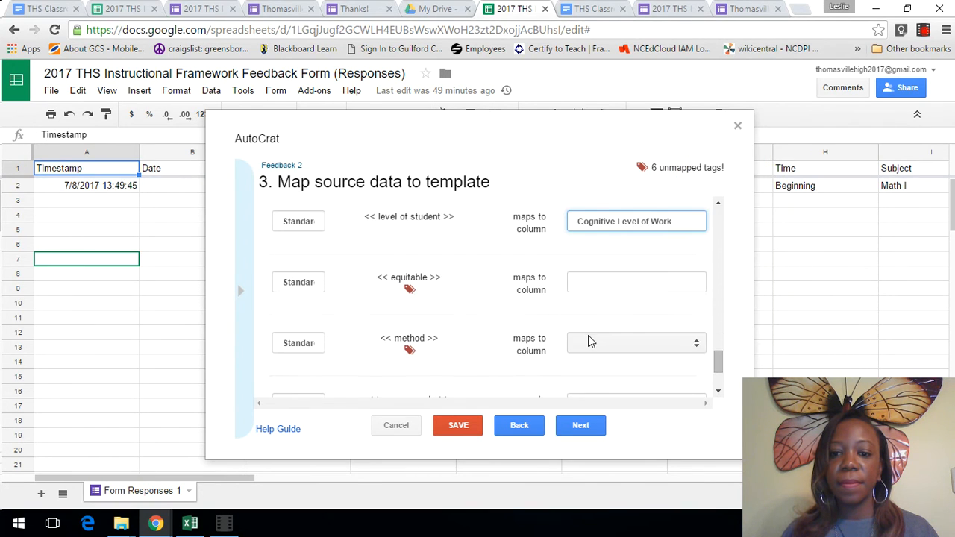
left_click(575, 289)
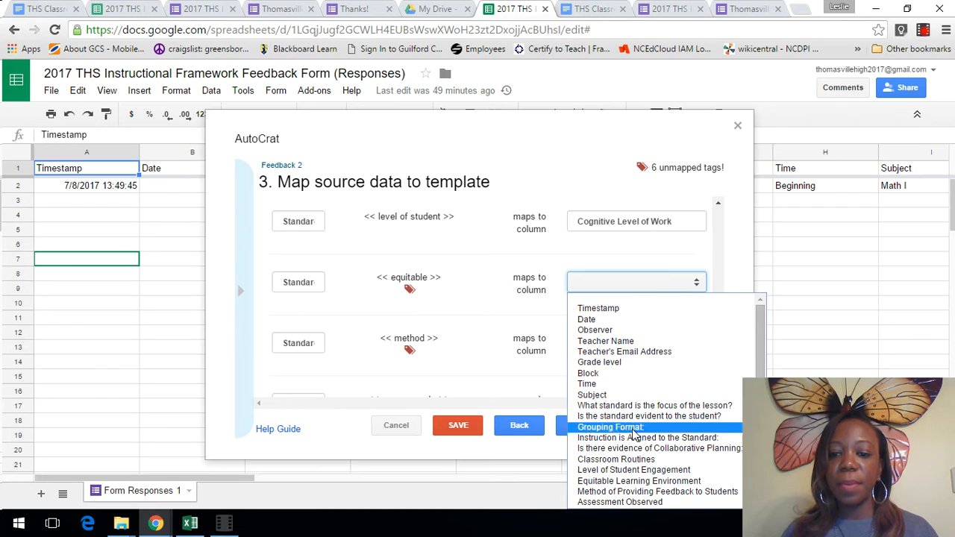
scroll(630, 429, "down", 2)
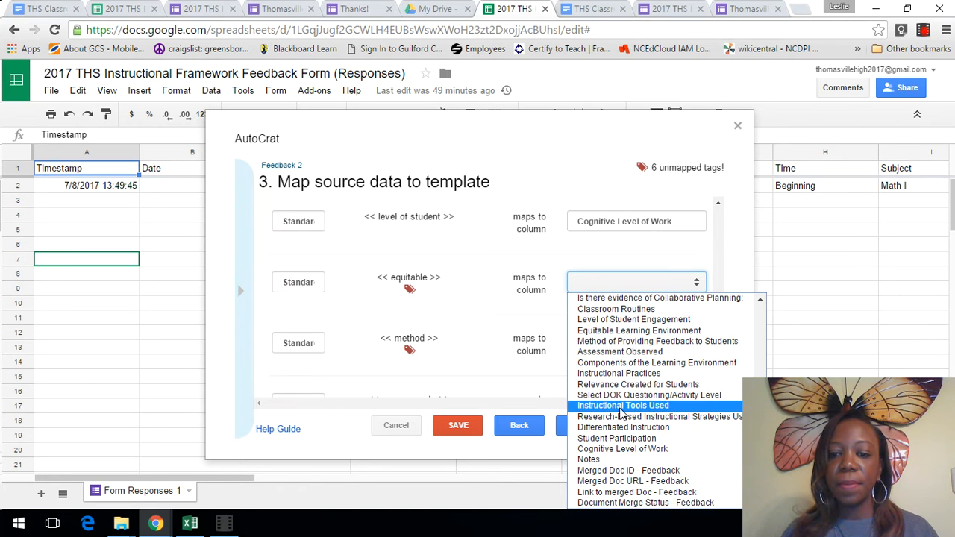
left_click(609, 333)
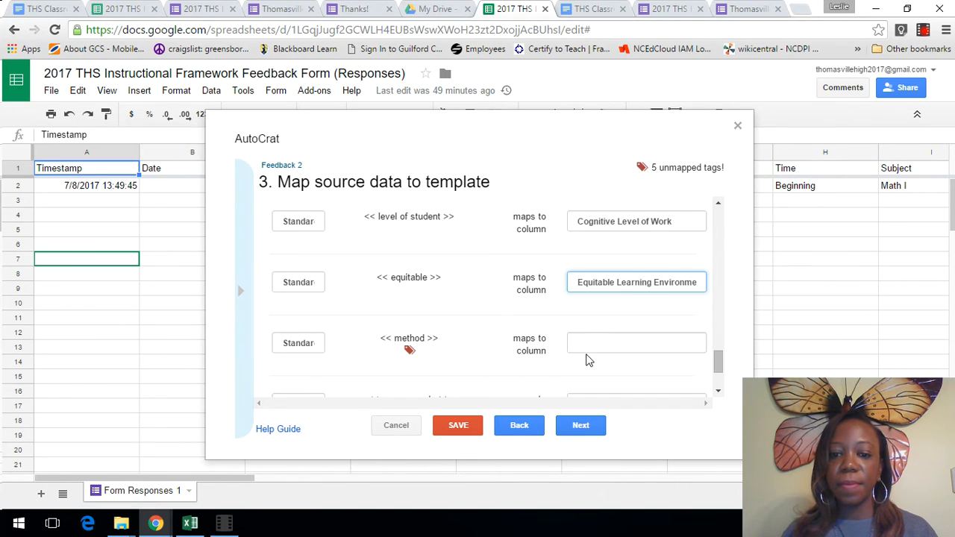
left_click(590, 345)
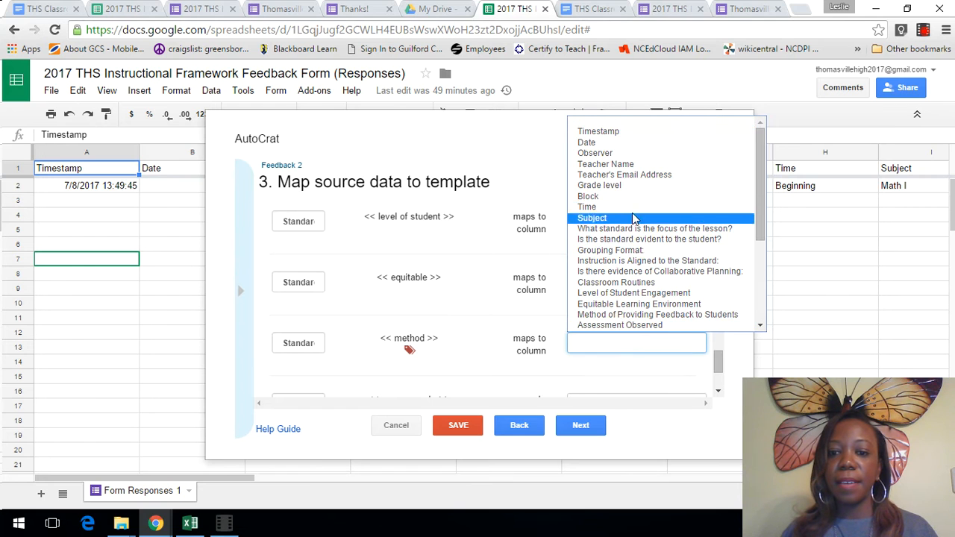
scroll(634, 221, "down", 2)
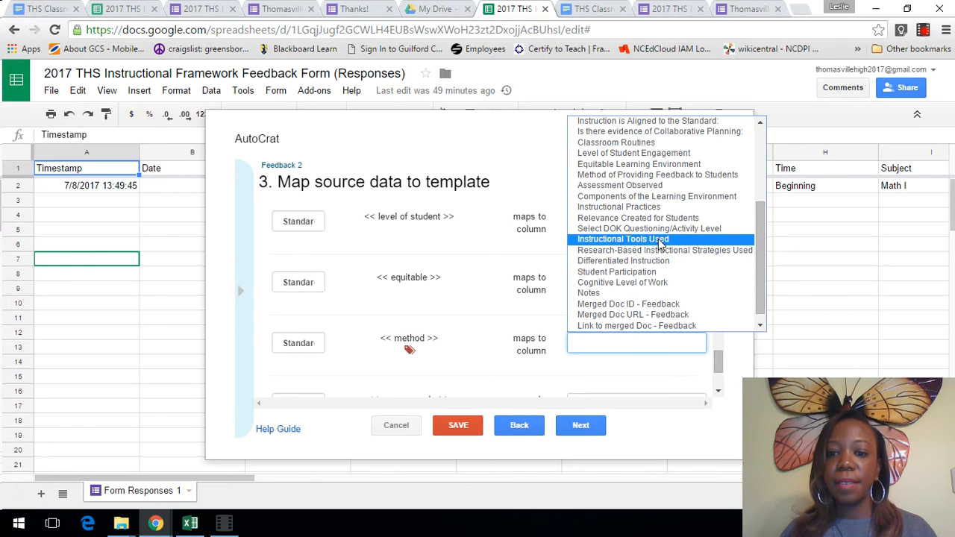
left_click(659, 175)
- Map the assessments tag to the Assessment Observed column
scroll(498, 304, "down", 3)
left_click(618, 300)
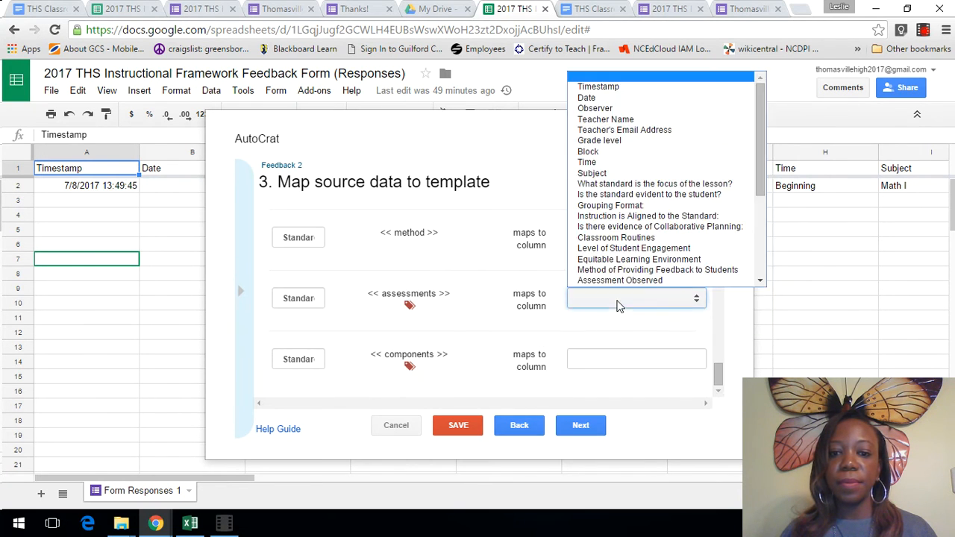
left_click(624, 276)
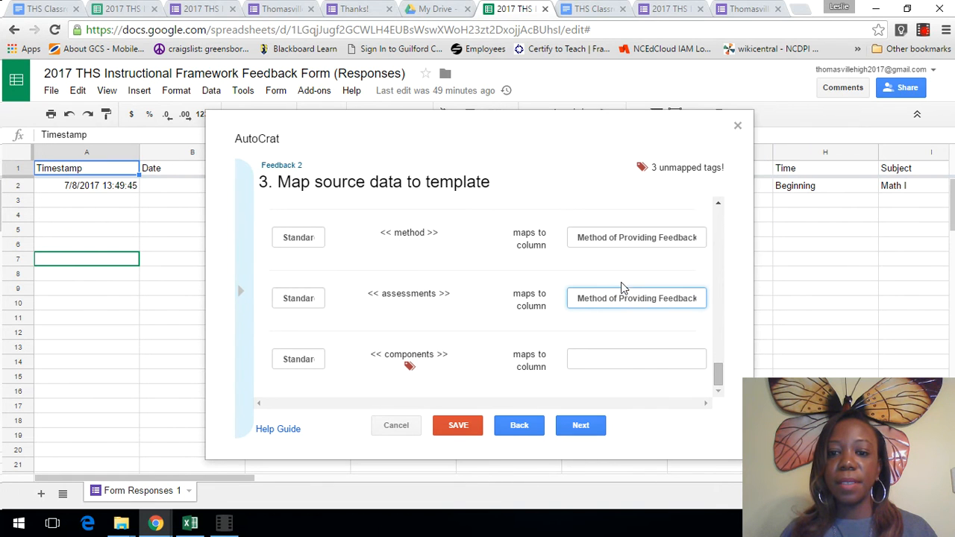
left_click(622, 290)
left_click(623, 270)
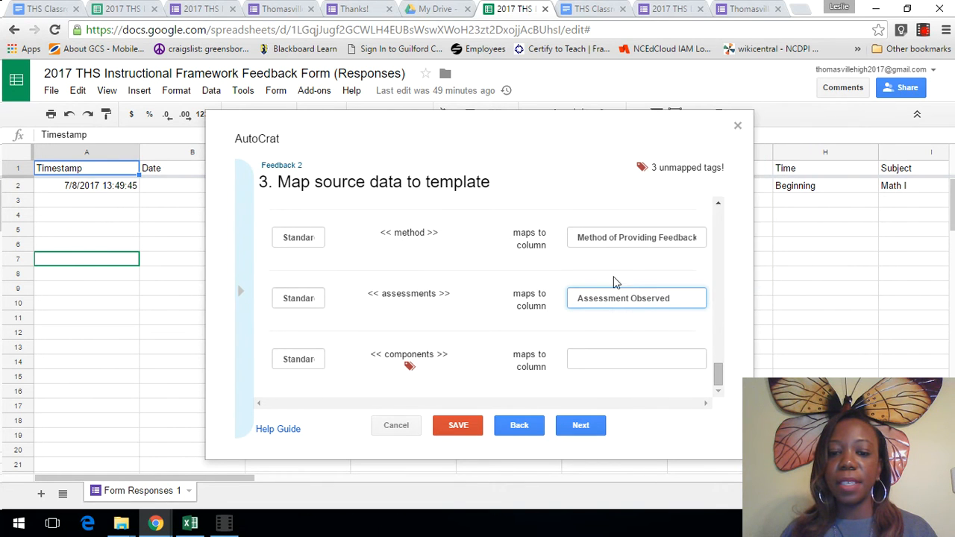
- Map the components tag to Components of the Learning Environment and the group format tag to "Grouping Format:"
left_click(590, 363)
scroll(602, 339, "down", 3)
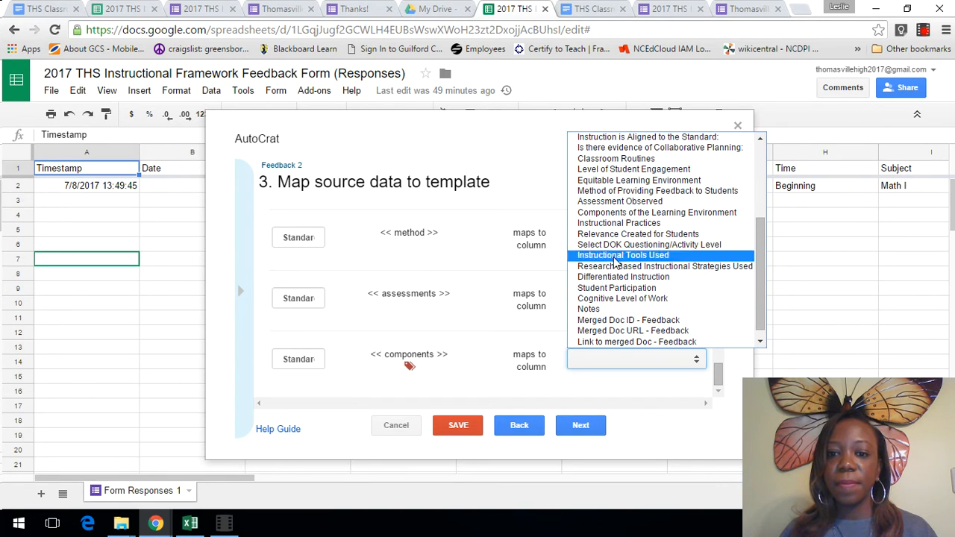
left_click(622, 213)
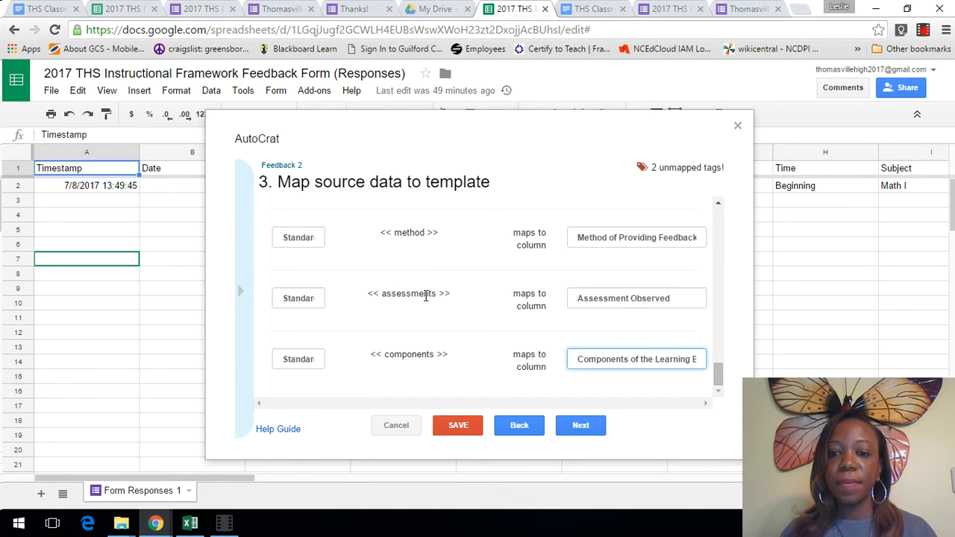
scroll(612, 291, "up", 9)
scroll(602, 281, "down", 2)
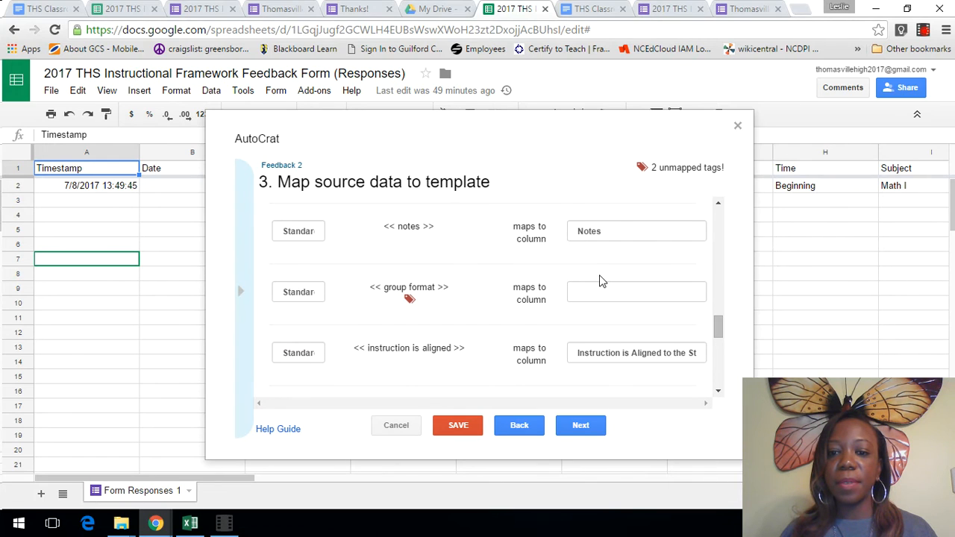
left_click(600, 297)
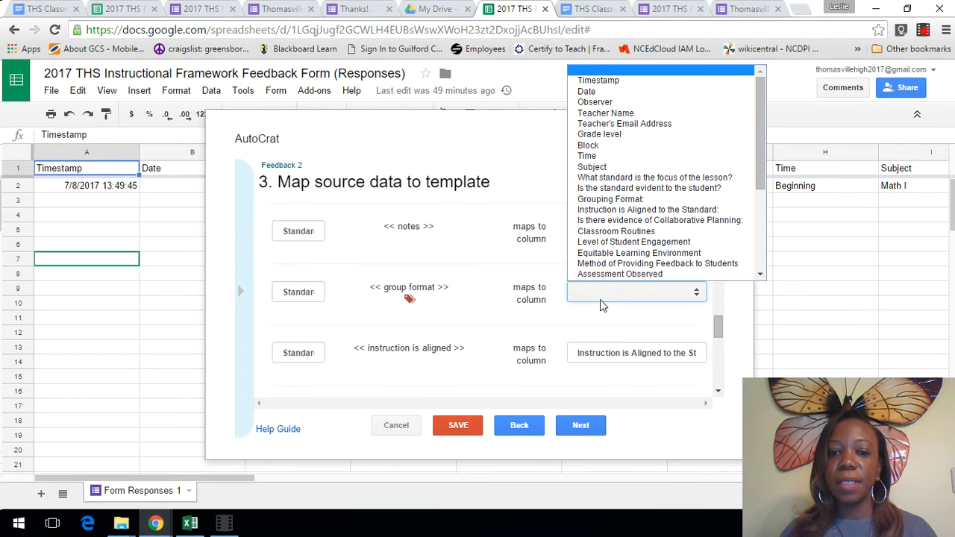
left_click(648, 200)
- Map the questioning tag to Select DOK Questioning/Activity Level and proceed to the file settings
scroll(592, 326, "up", 6)
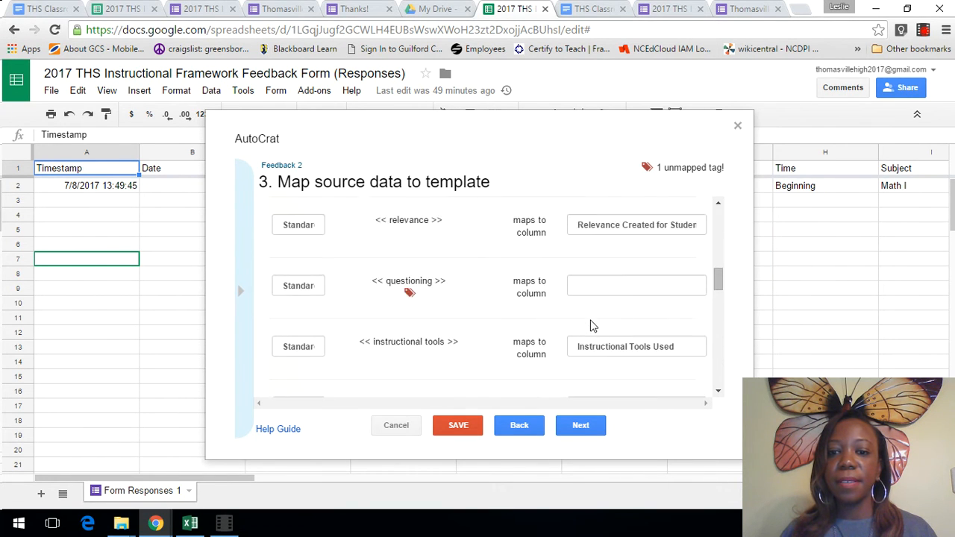
left_click(592, 285)
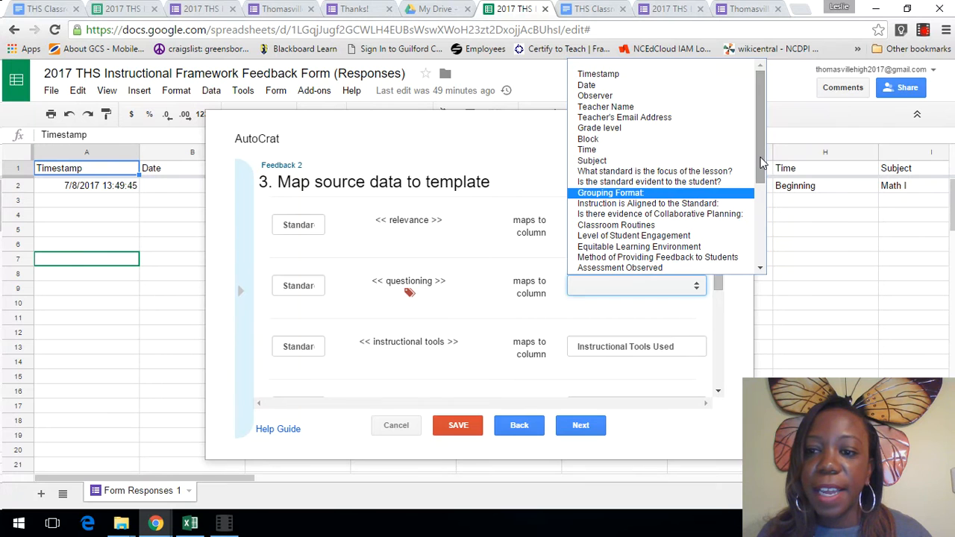
left_click_drag(762, 163, 745, 206)
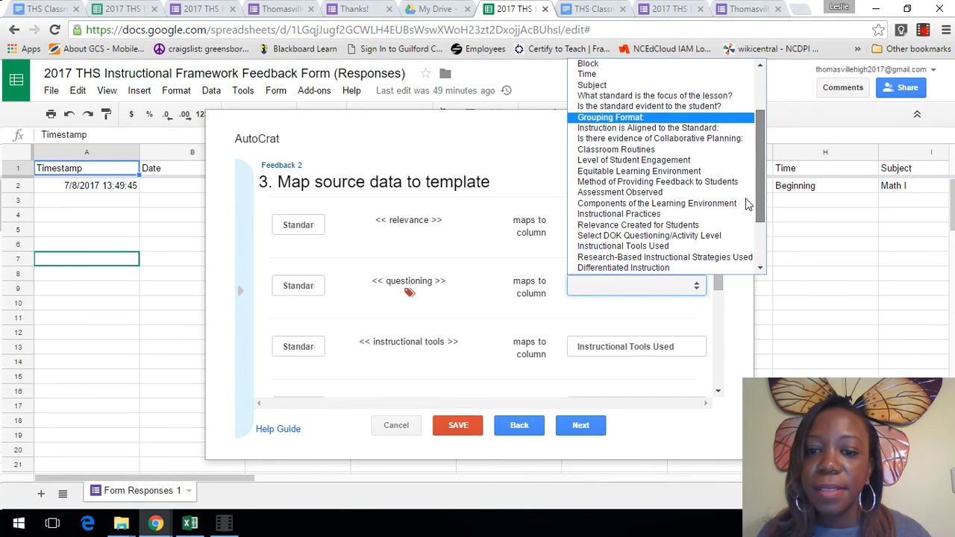
left_click(717, 227)
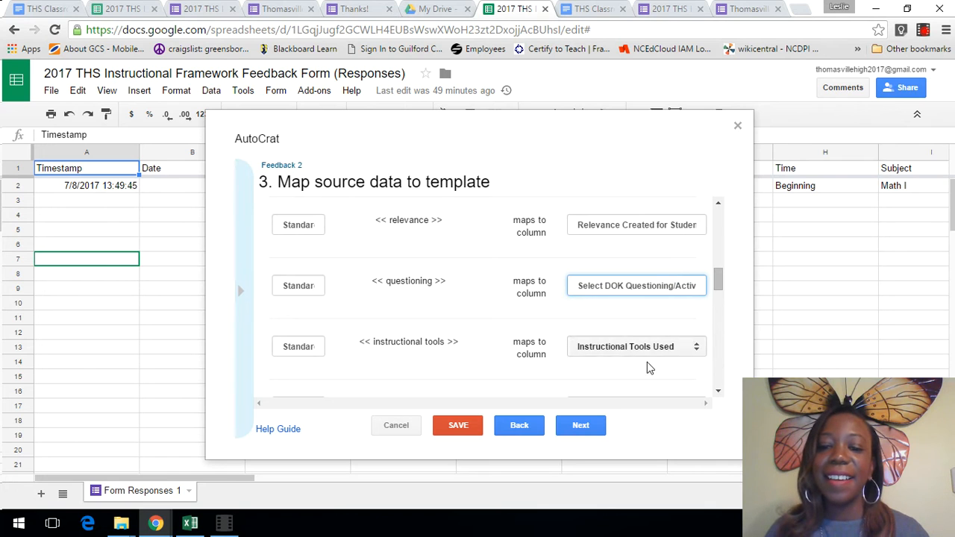
left_click(590, 427)
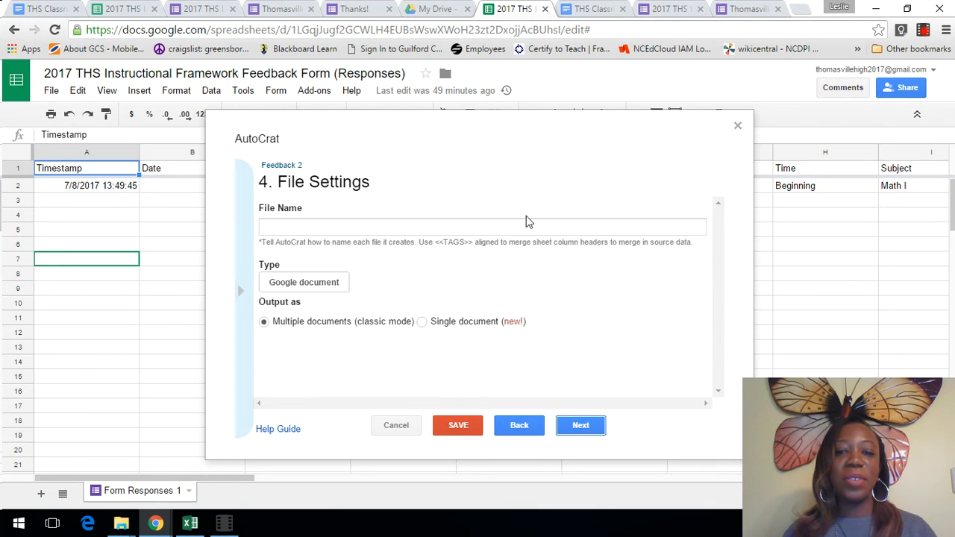
- Set the merged file name to "<<Date>> <<Teacher Name>>" and the file type to PDF, then continue to the destination folders
left_click(396, 227)
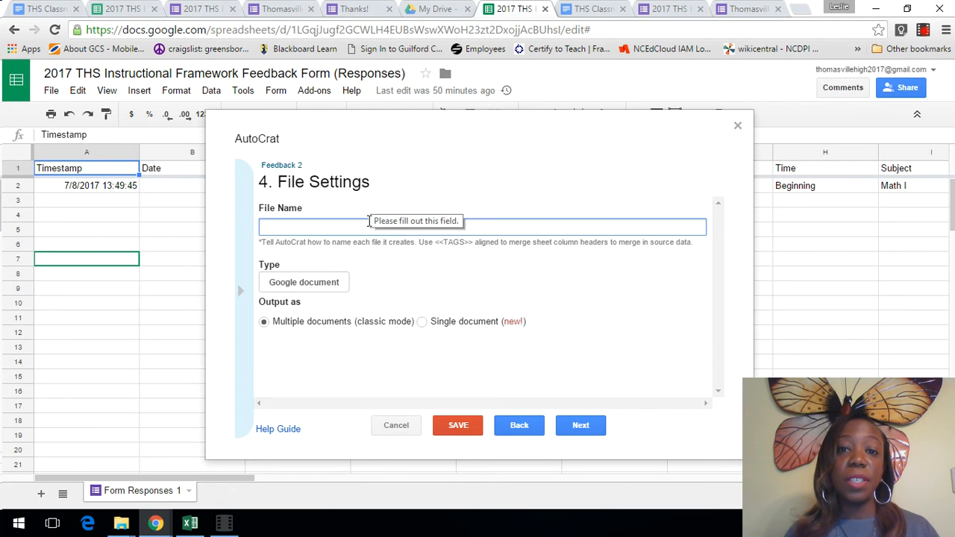
left_click(432, 8)
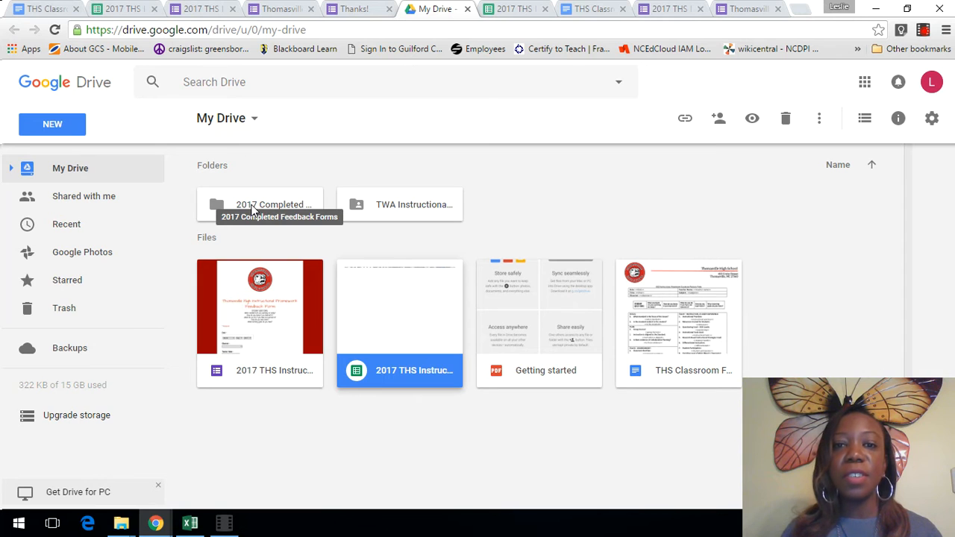
left_click(485, 10)
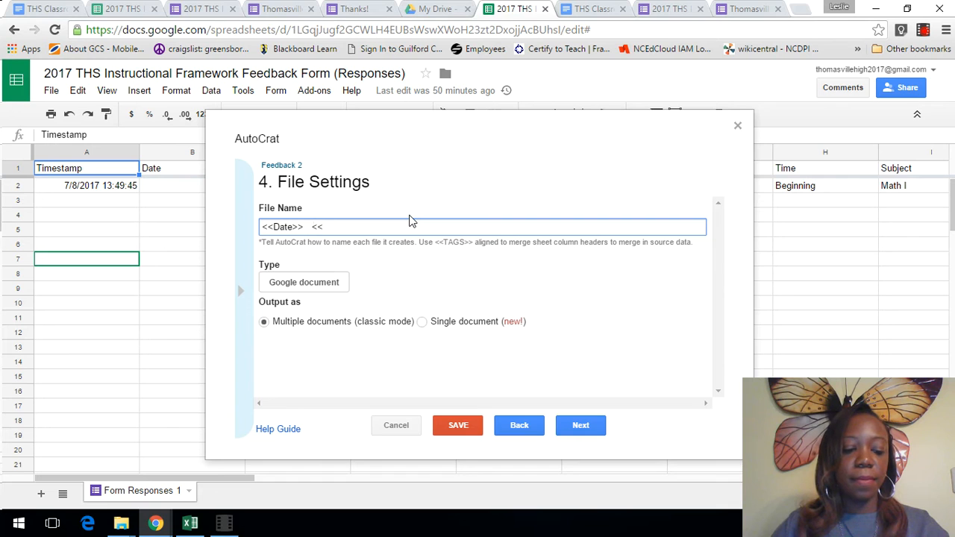
type("acher Name>>")
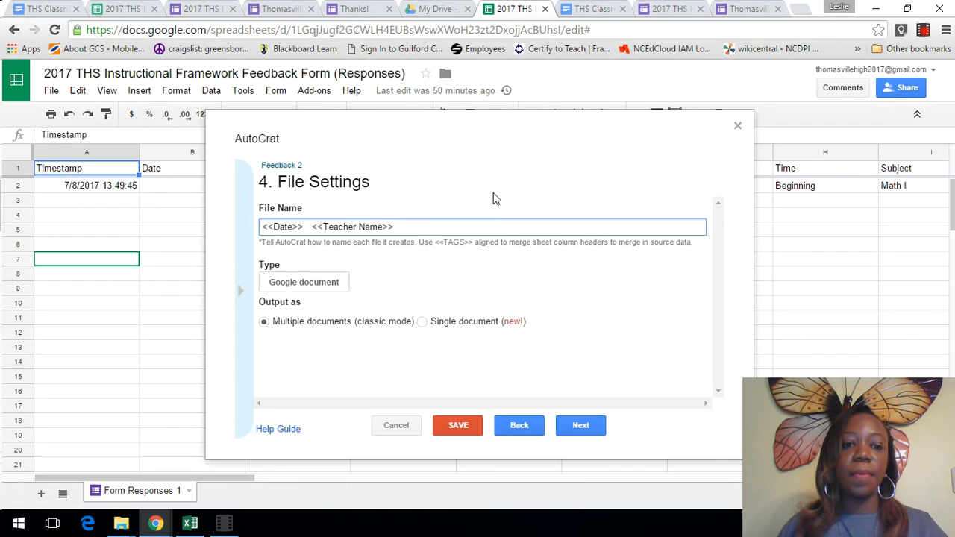
left_click(310, 285)
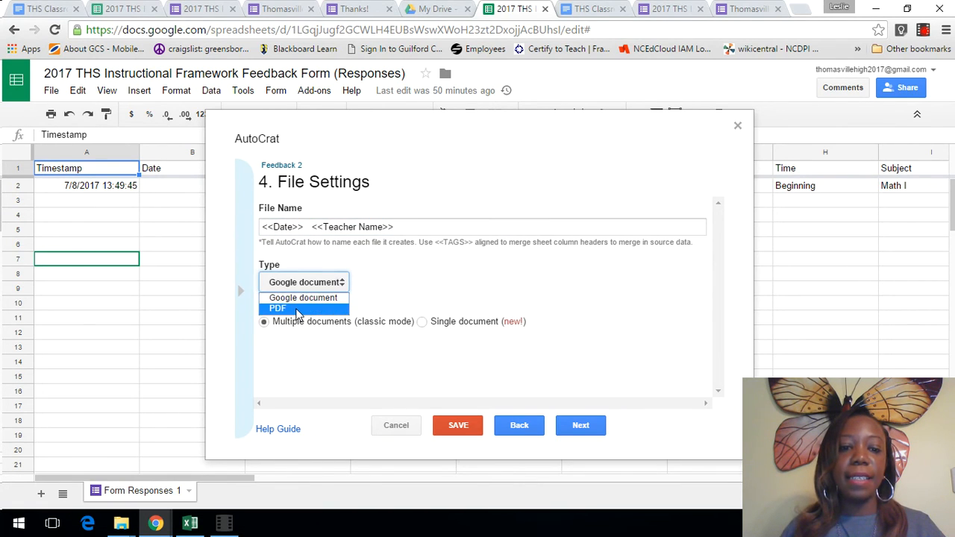
left_click(293, 308)
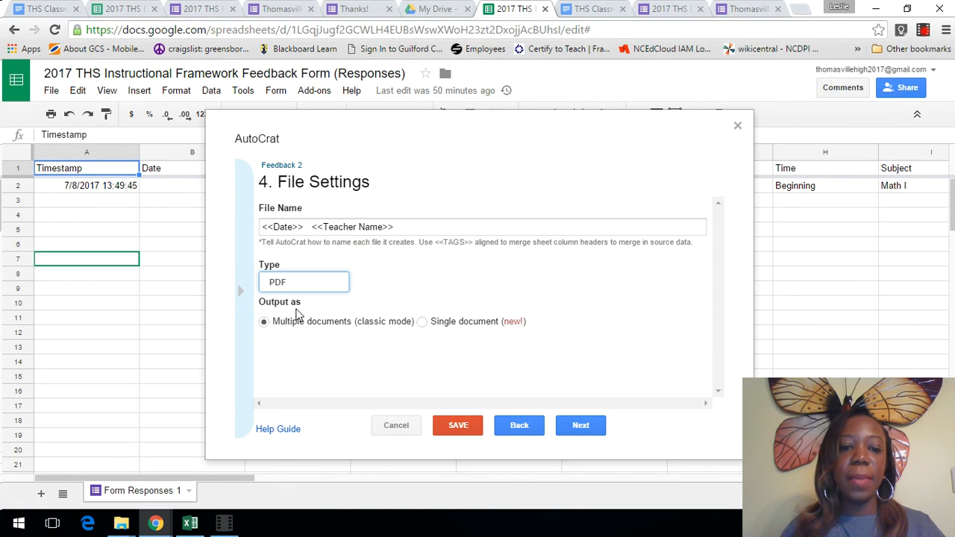
left_click(581, 426)
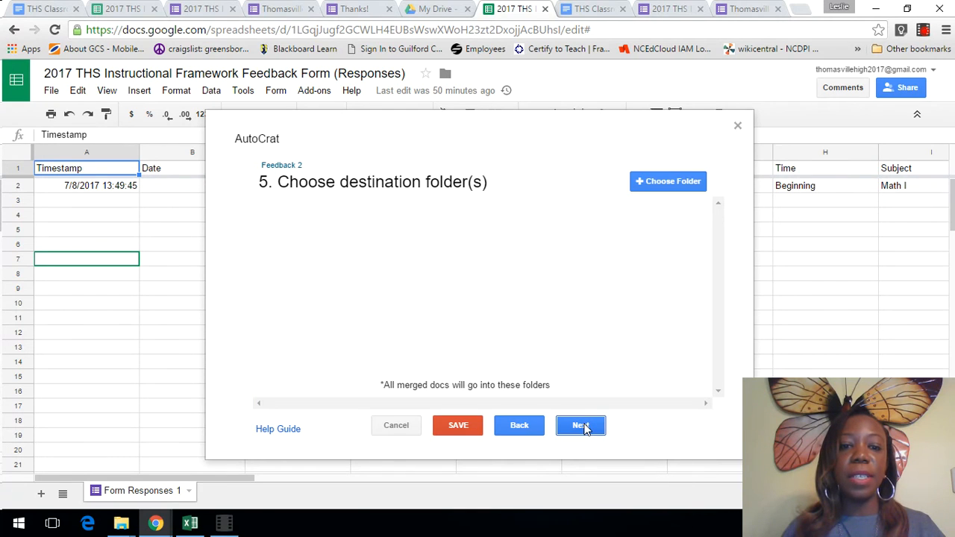
- Choose the 2017 Completed Feedback Forms folder as the destination for the merged documents
left_click(640, 182)
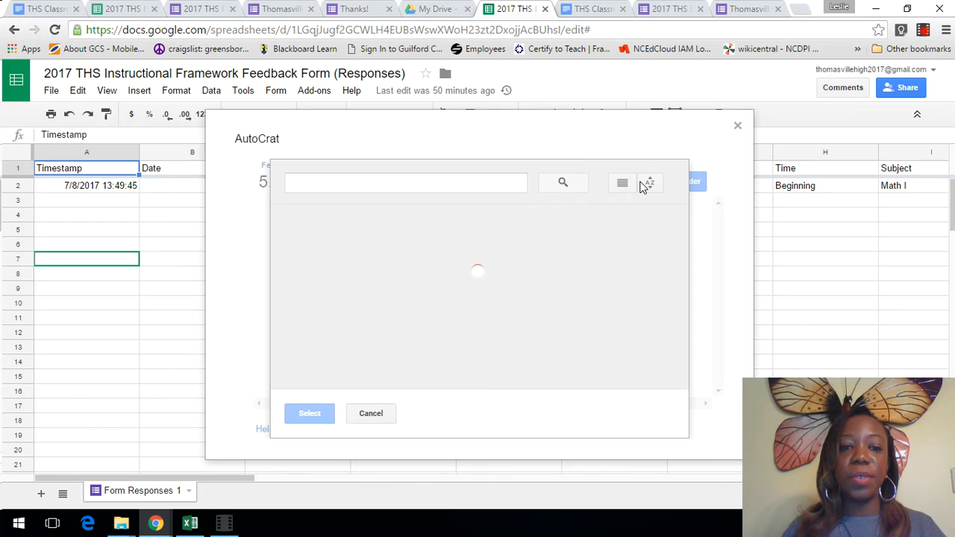
left_click(333, 267)
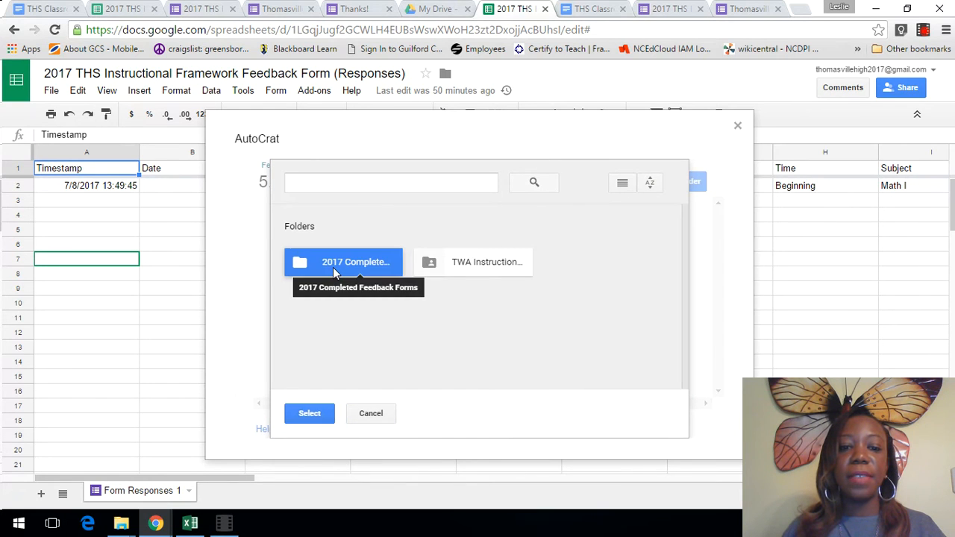
left_click(309, 413)
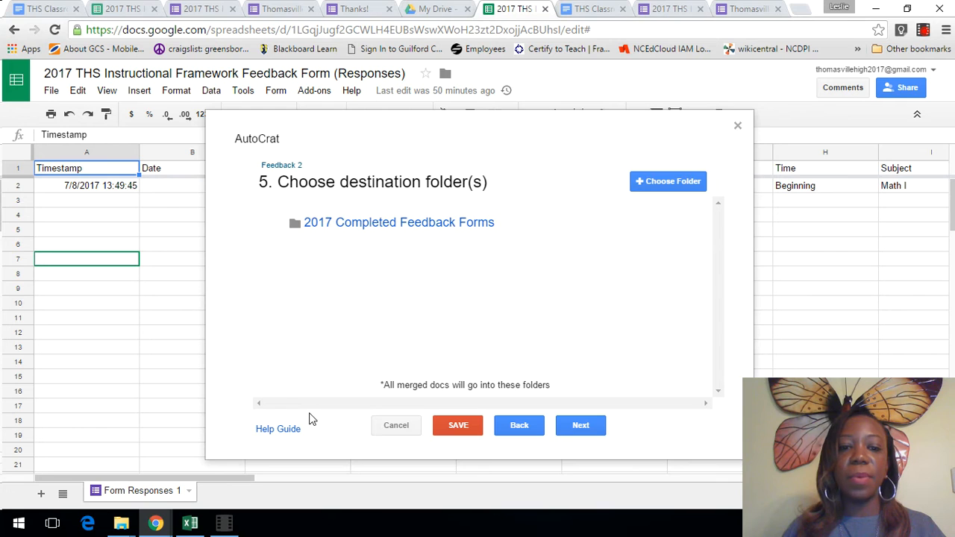
left_click(582, 425)
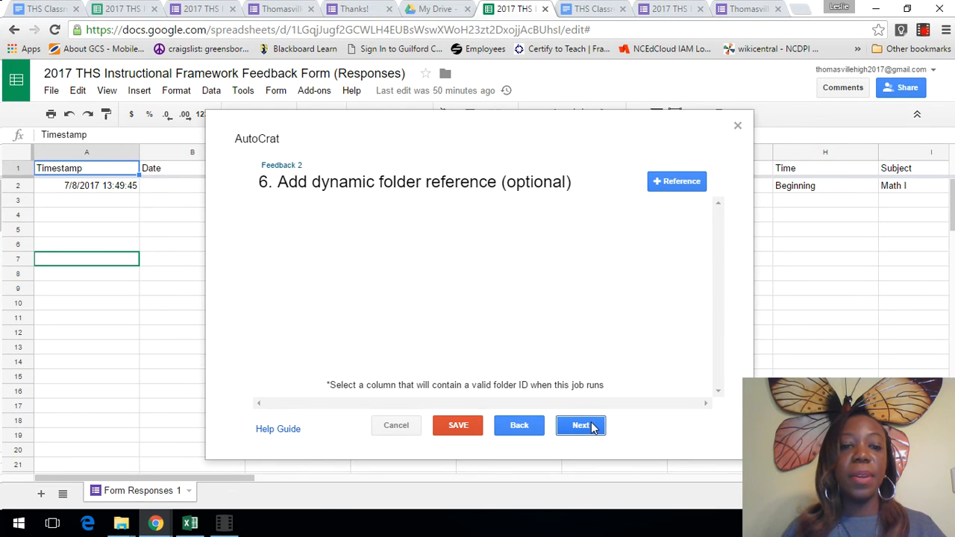
- Skip the optional dynamic folder reference and merge condition, and enable sharing of the merged document
left_click(581, 424)
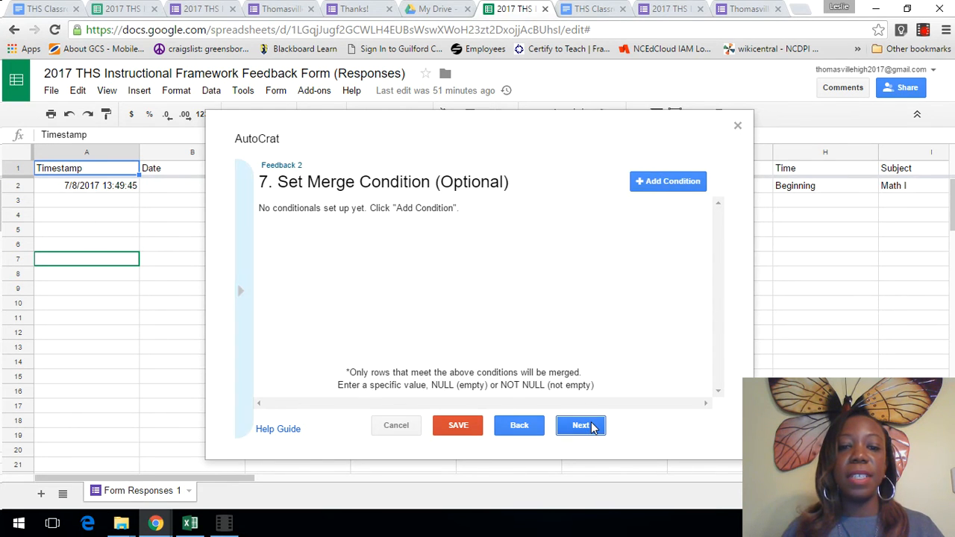
left_click(581, 424)
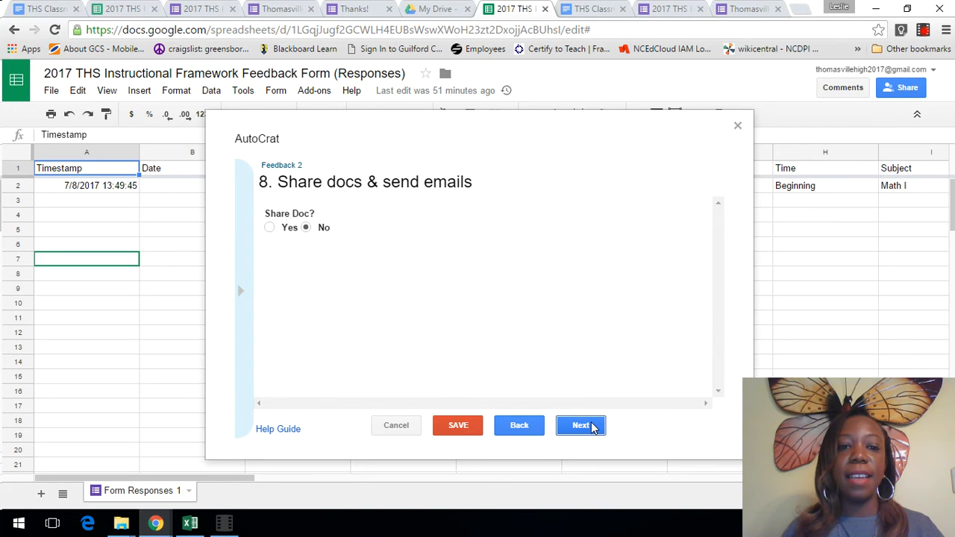
left_click(270, 229)
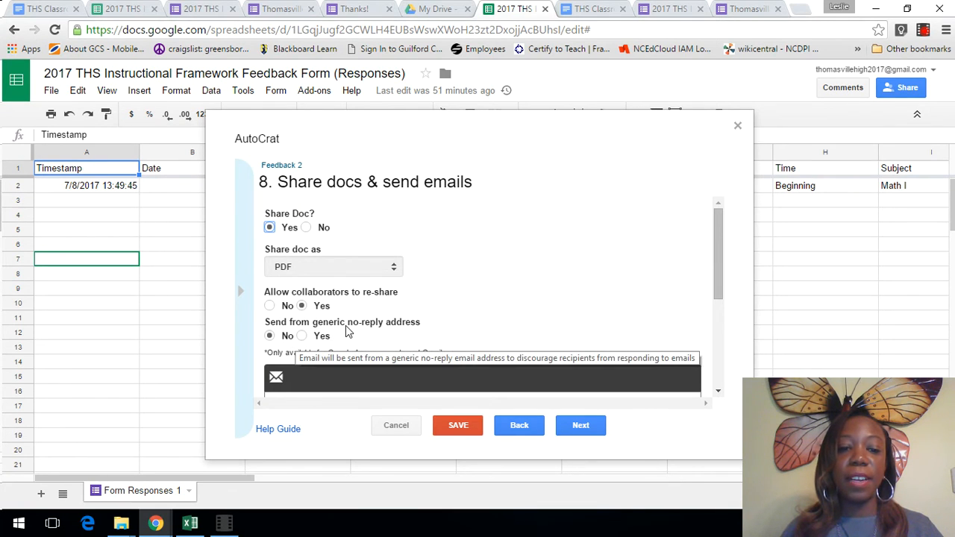
- Address the sharing email to <<Teacher Email>> with <<observer>> as the Cc recipient
scroll(434, 289, "down", 1)
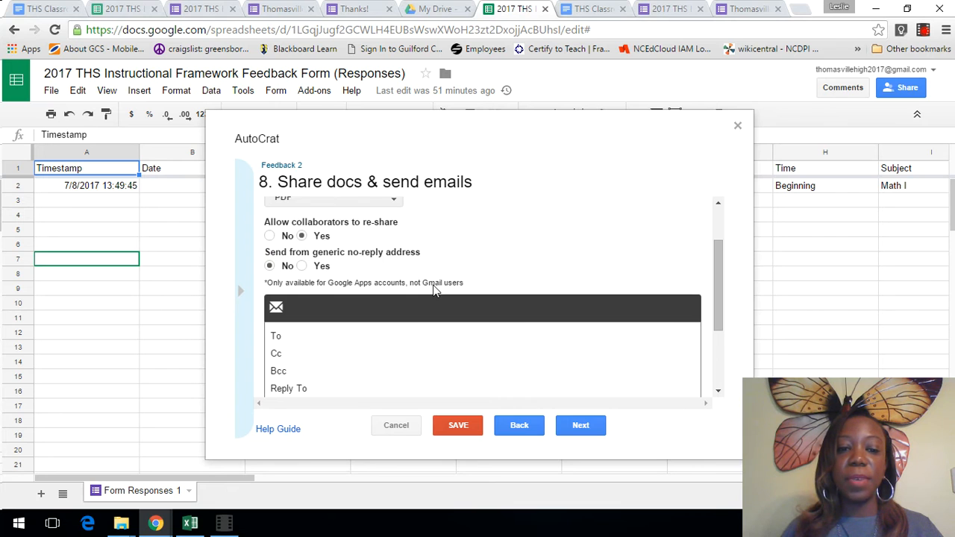
left_click(370, 329)
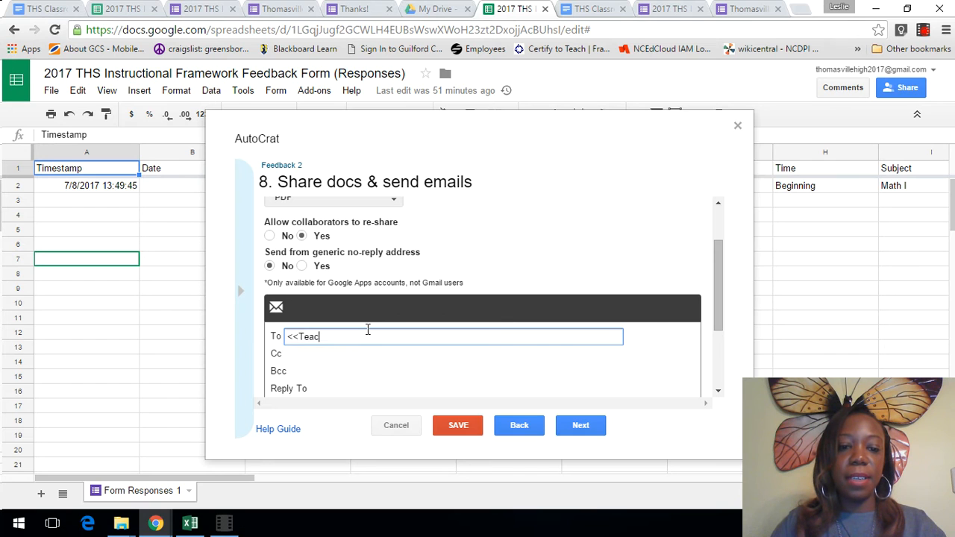
type("her Email>>")
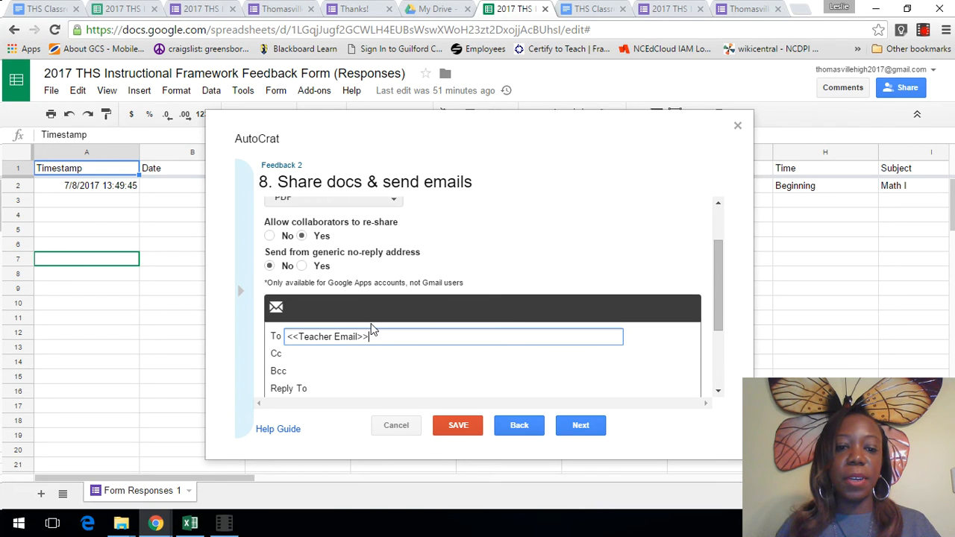
left_click(345, 356)
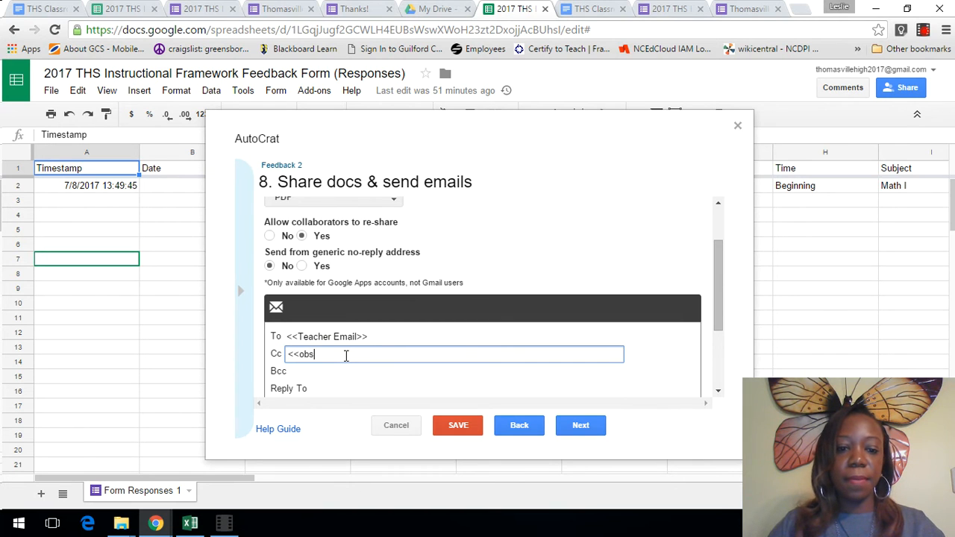
type("ver")
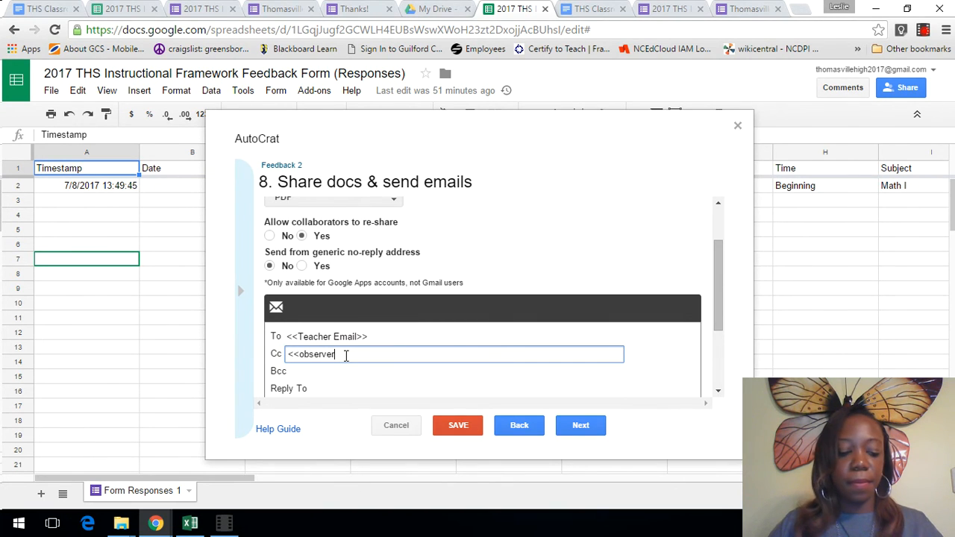
type(">>")
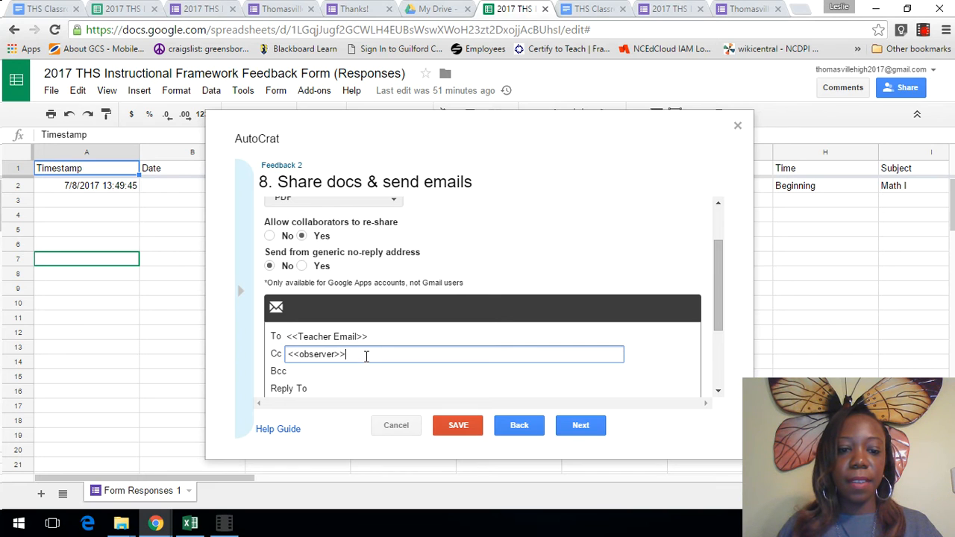
- Set the sharing email's Reply To address to the <<observer>> tag
scroll(337, 328, "down", 2)
left_click(341, 318)
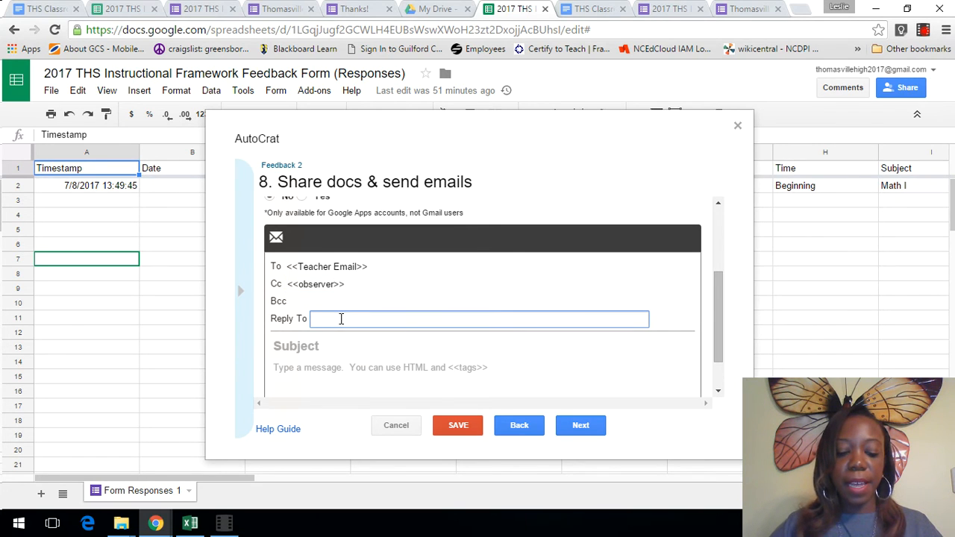
type("<<observer")
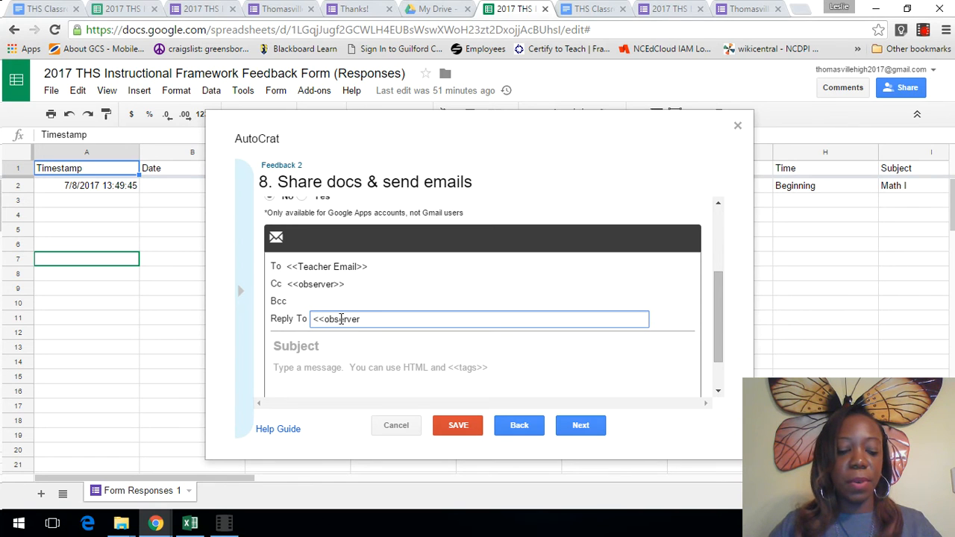
type(">>")
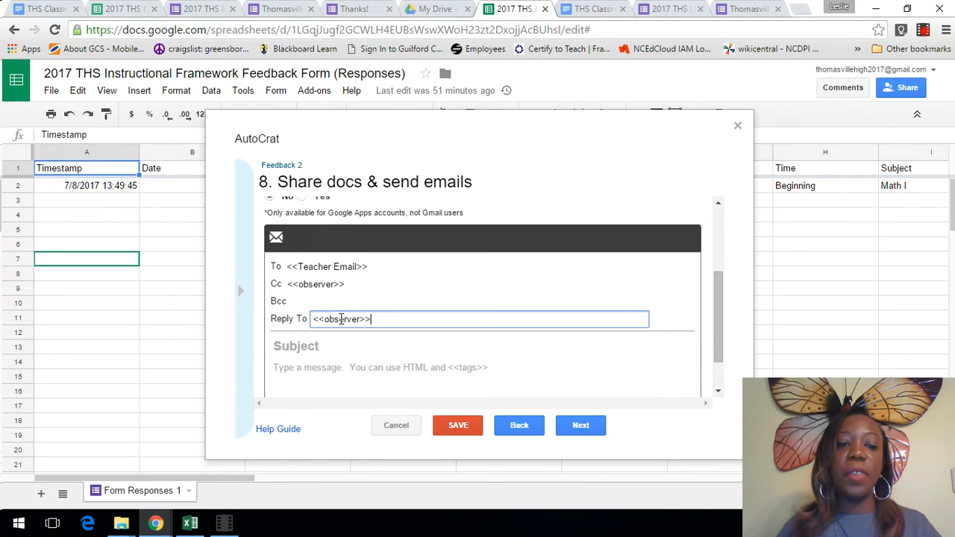
- Set the email subject to "Classroom Feedback <<Date>> <<Teacher Name>>" and begin editing the message body
left_click(312, 349)
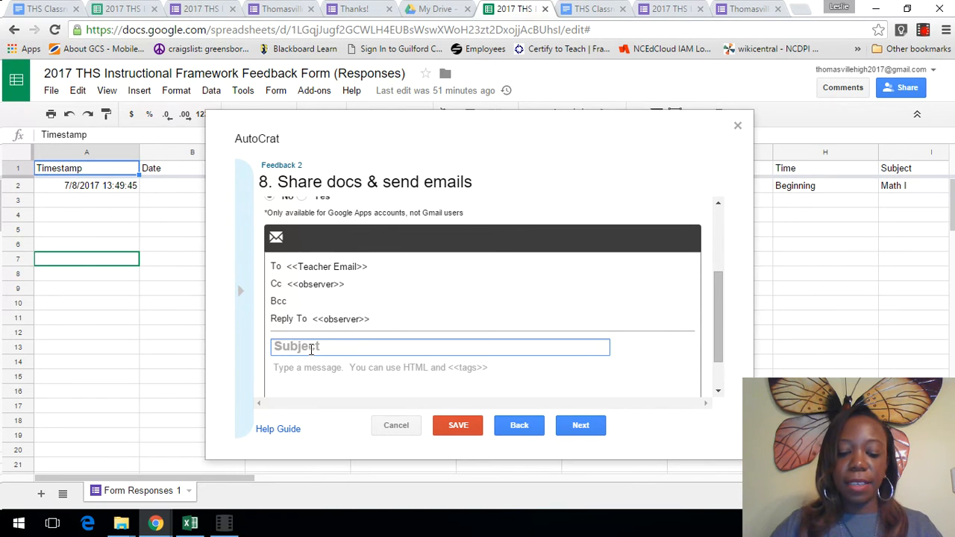
type("Ca")
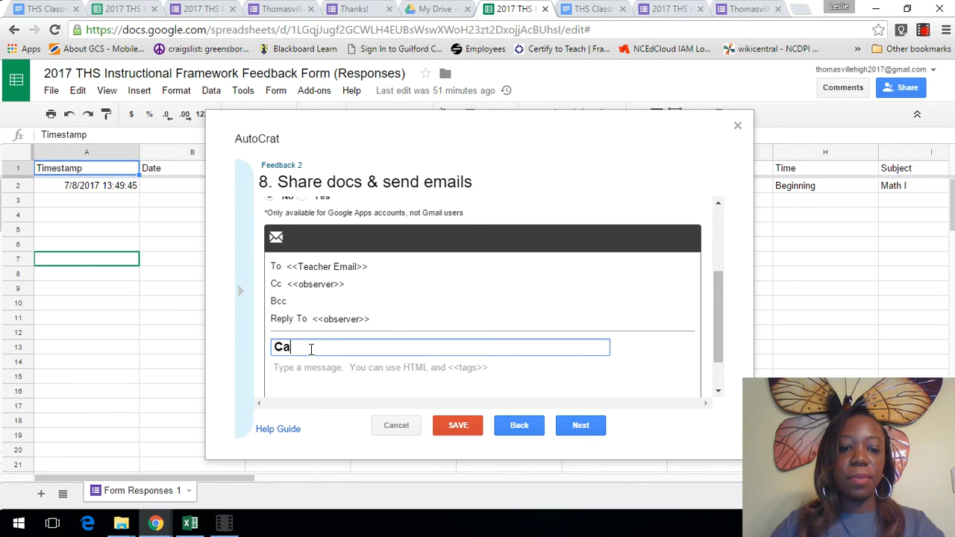
key("BackSpace")
type("lass")
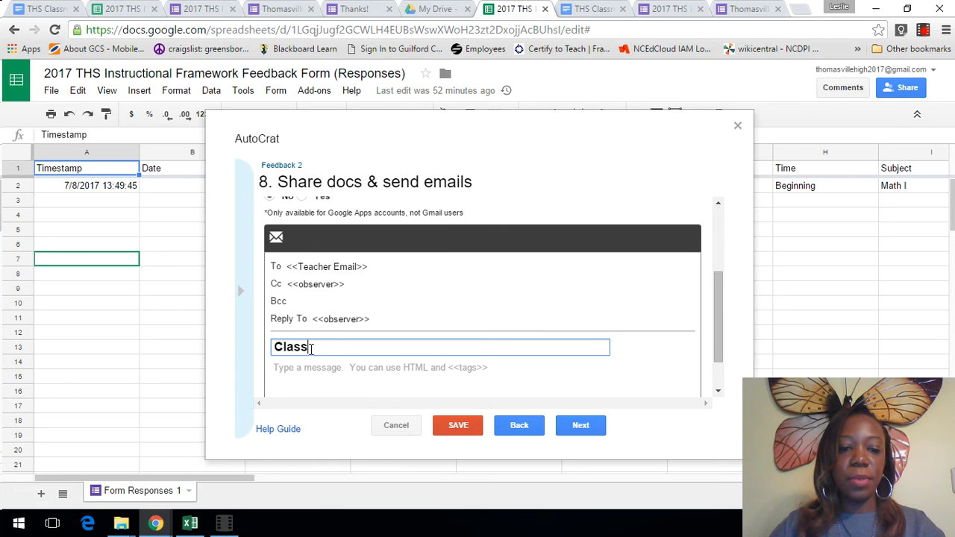
type("room Feed")
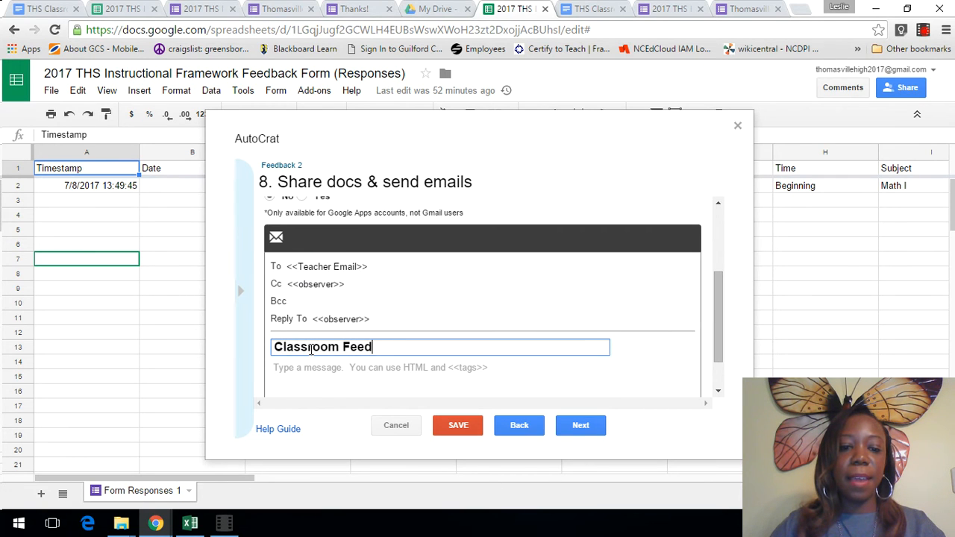
type("back")
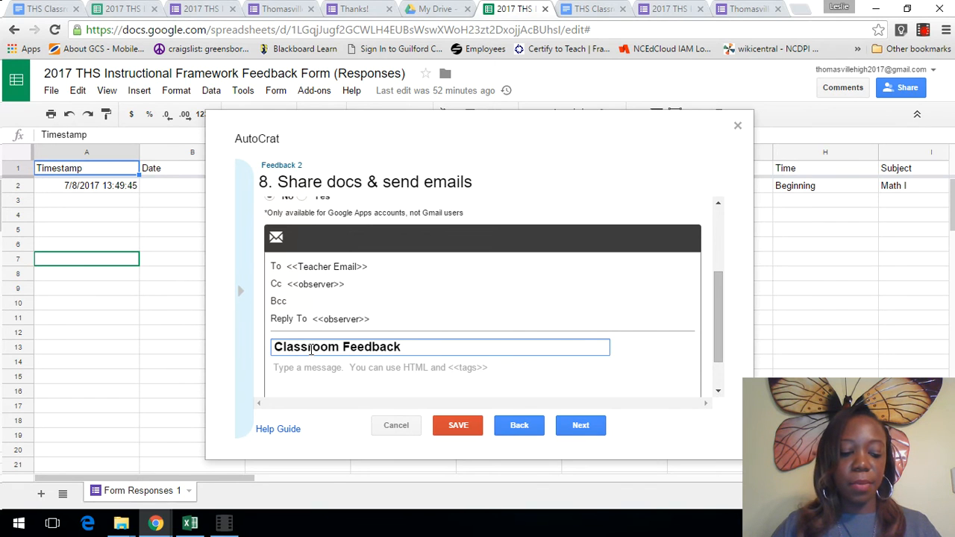
type(" <<")
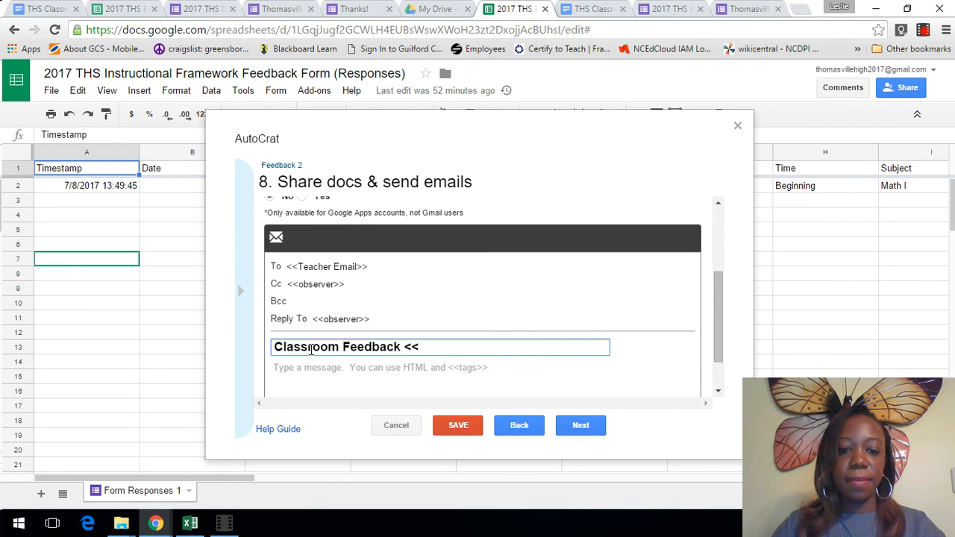
type("Date")
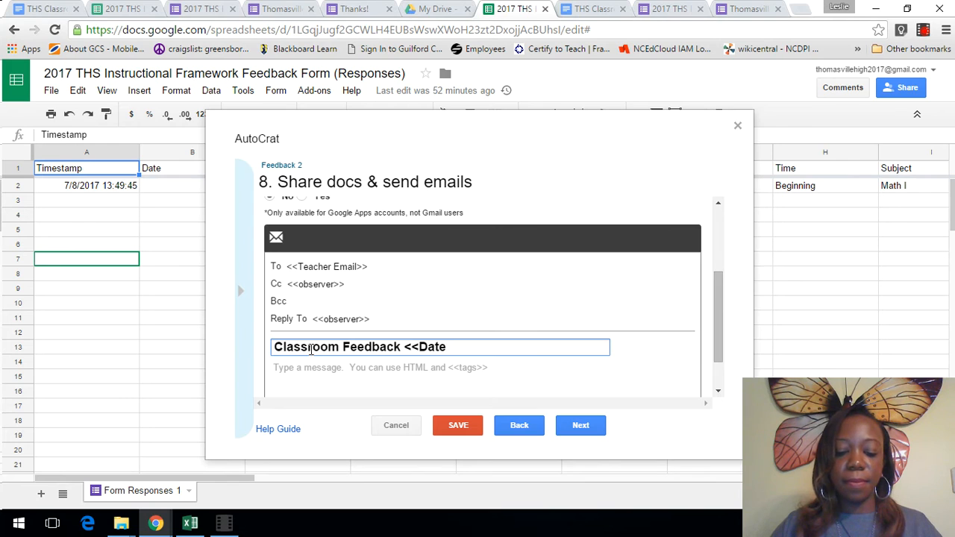
type(">>")
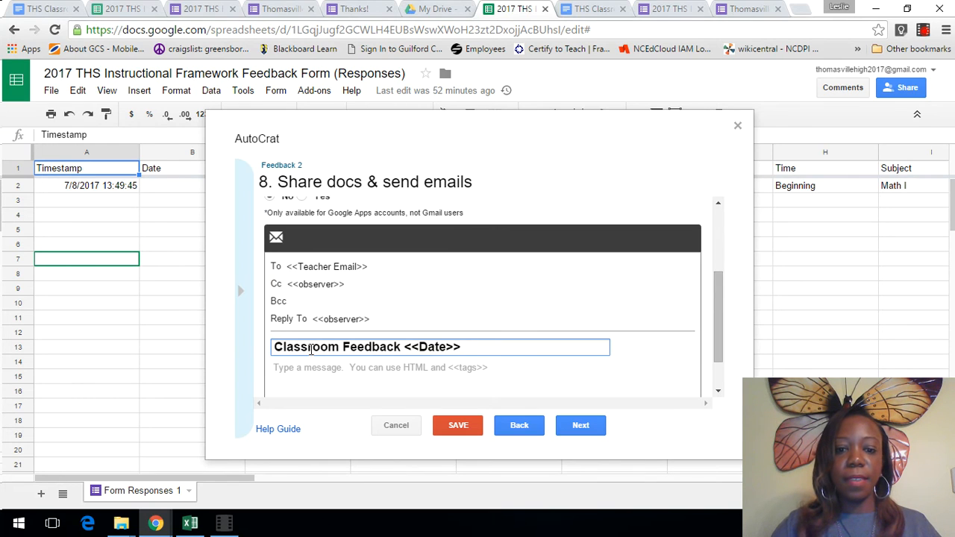
type("  <<")
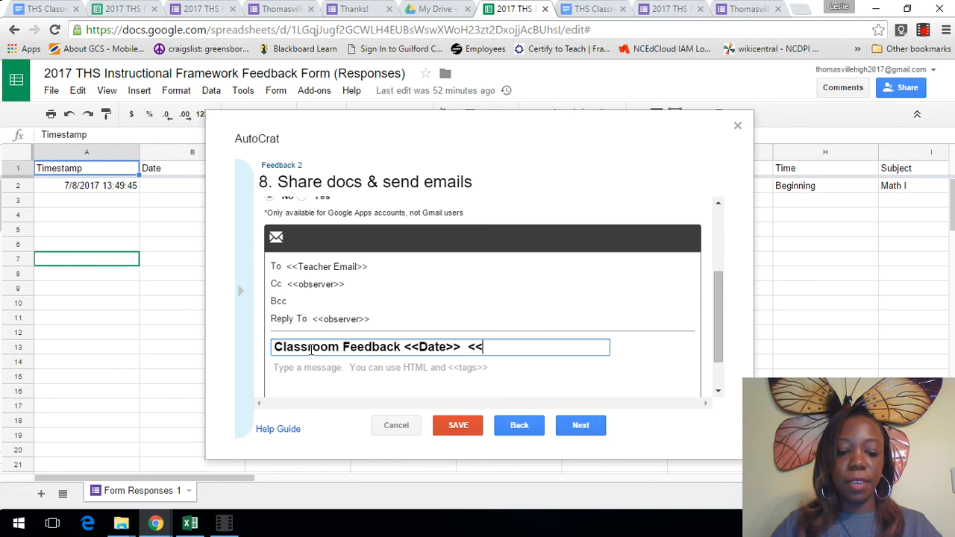
type("Teacher ")
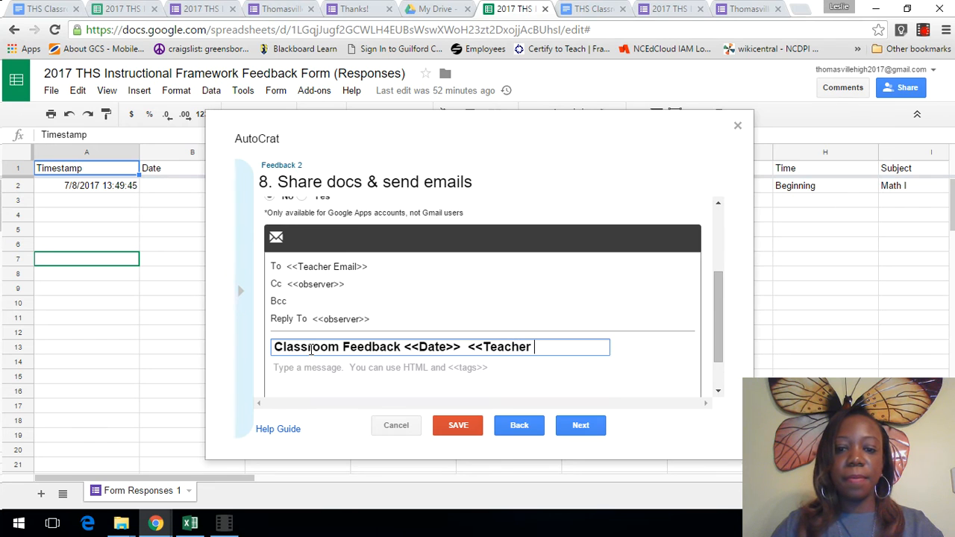
type("Name")
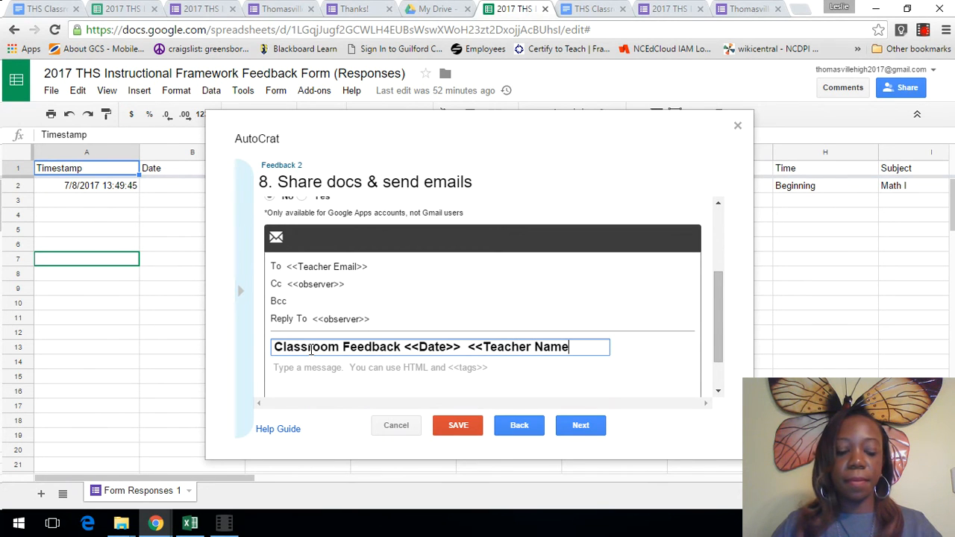
type(">>")
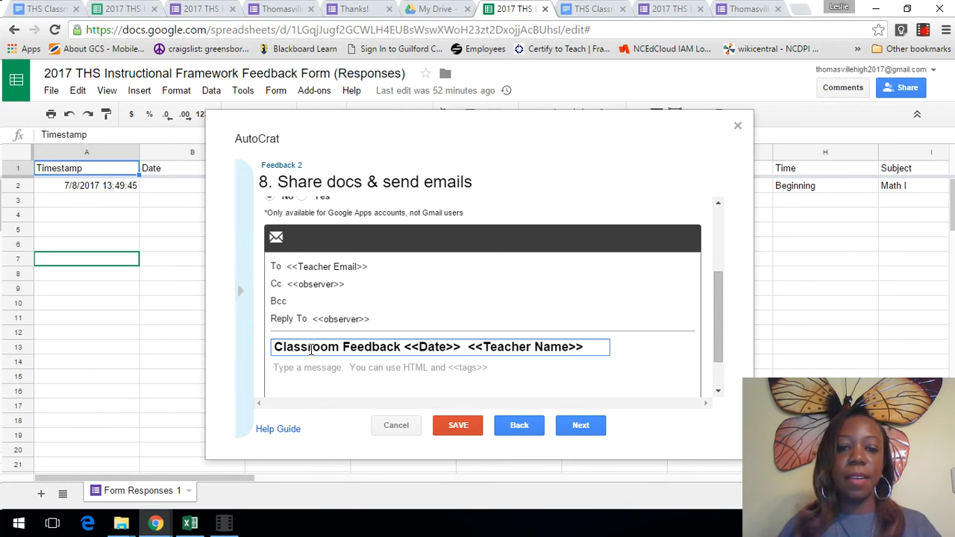
left_click(314, 371)
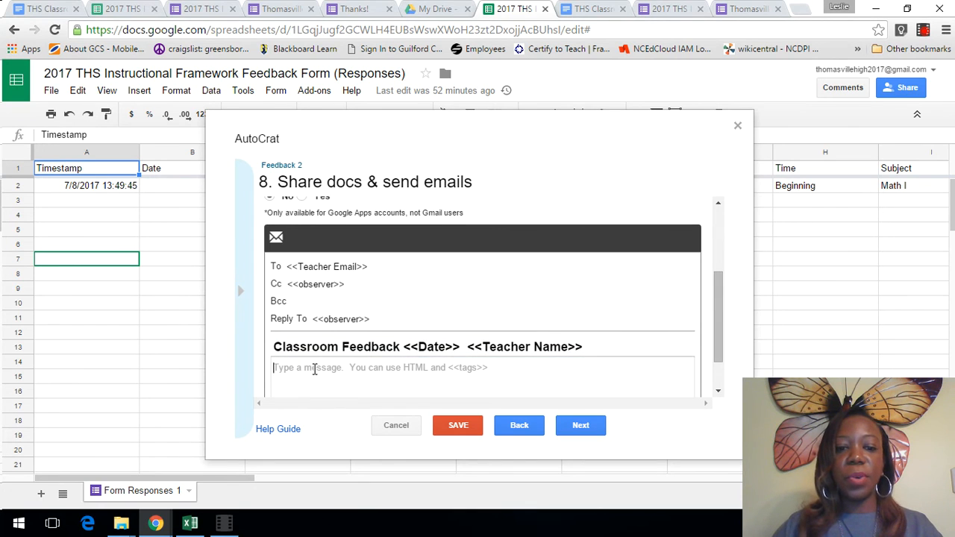
type("Than")
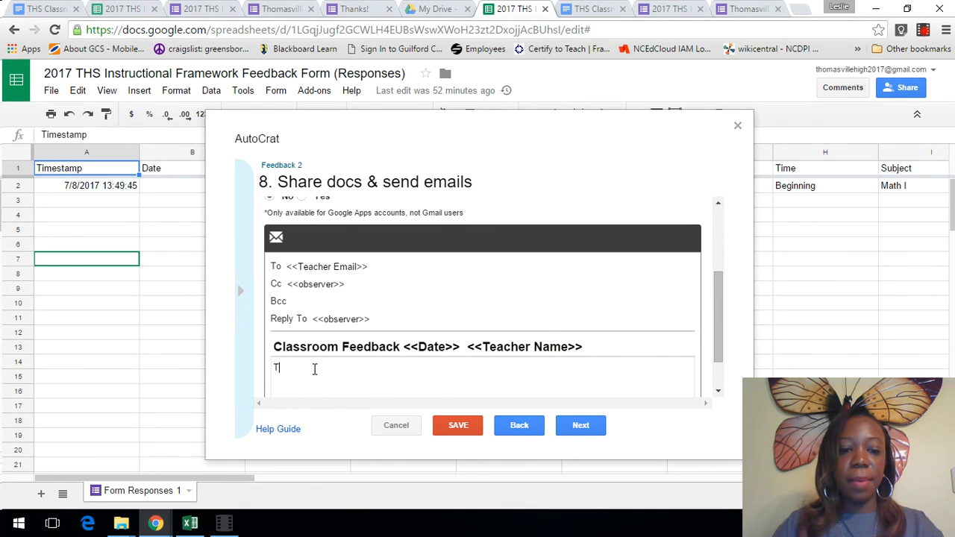
key("BackSpace")
key("BackSpace")
key("BackSpace")
key("BackSpace")
key("BackSpace")
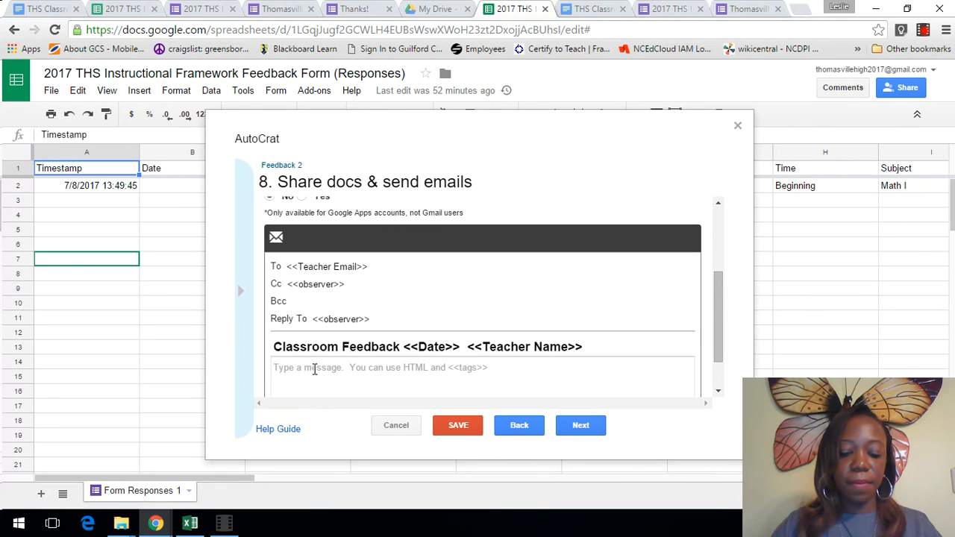
- Open the email message with a <<Teacher Name>> greeting line, followed by a line break
type("<<")
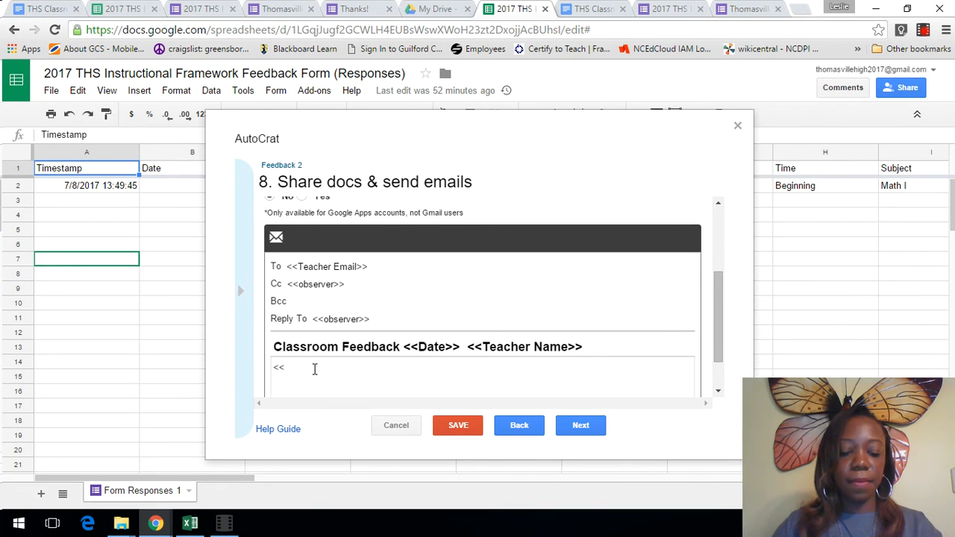
type("Teacher ")
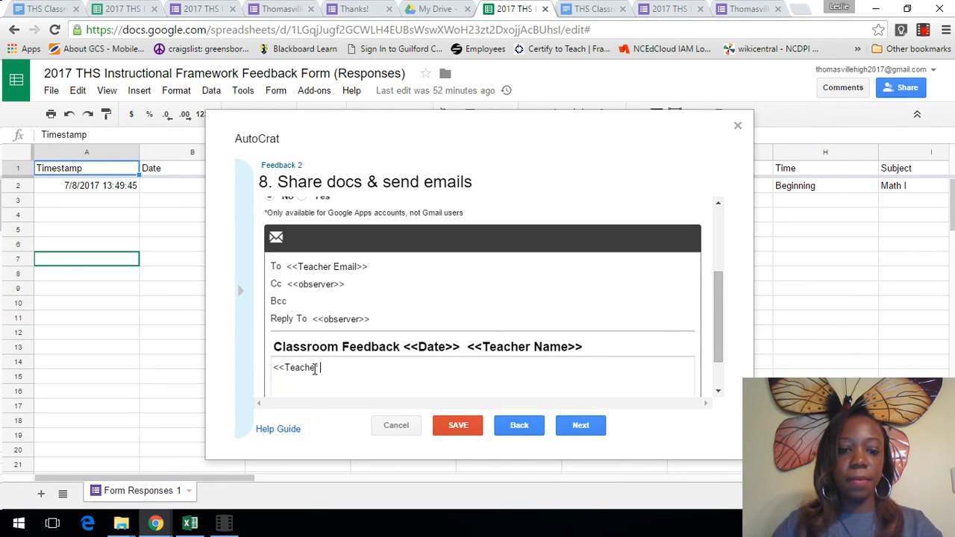
type("Name")
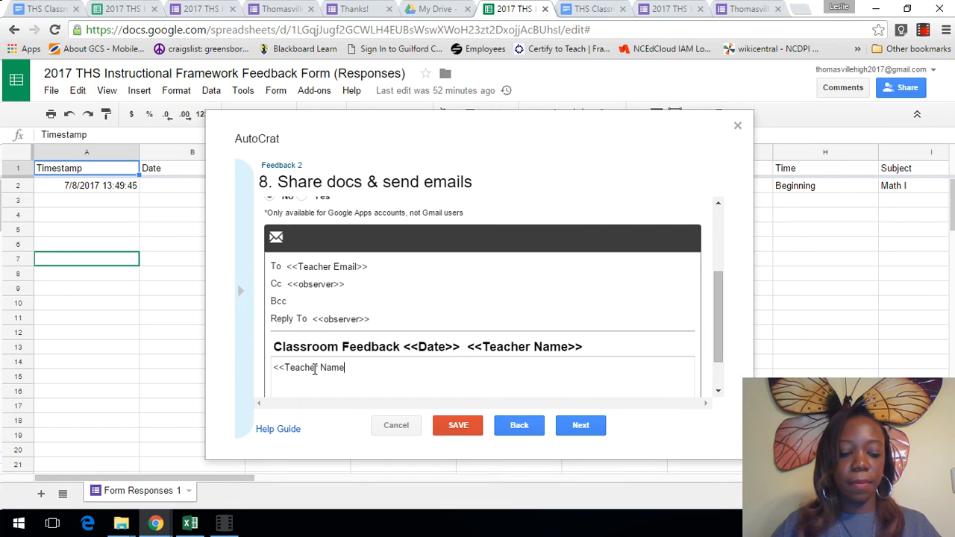
type(">>")
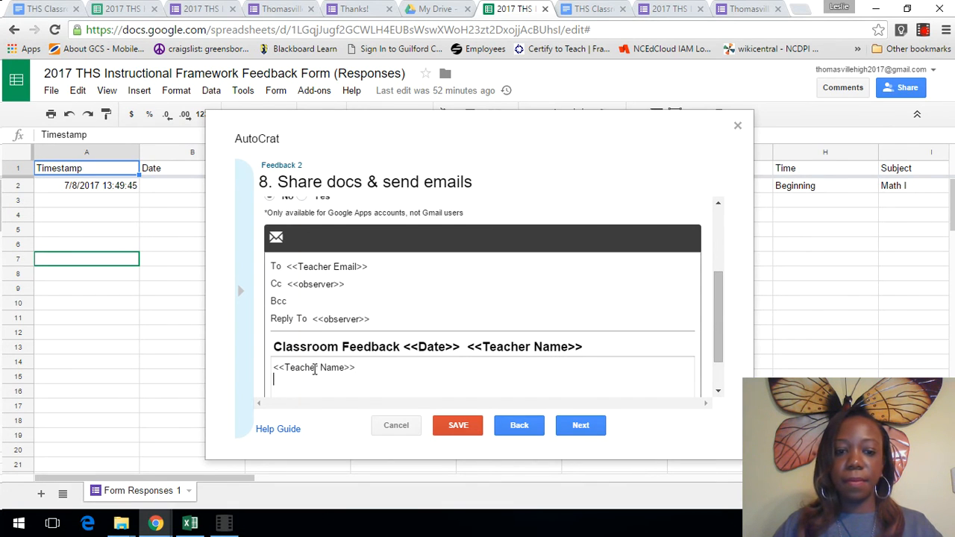
key("Return")
type("Thank youo")
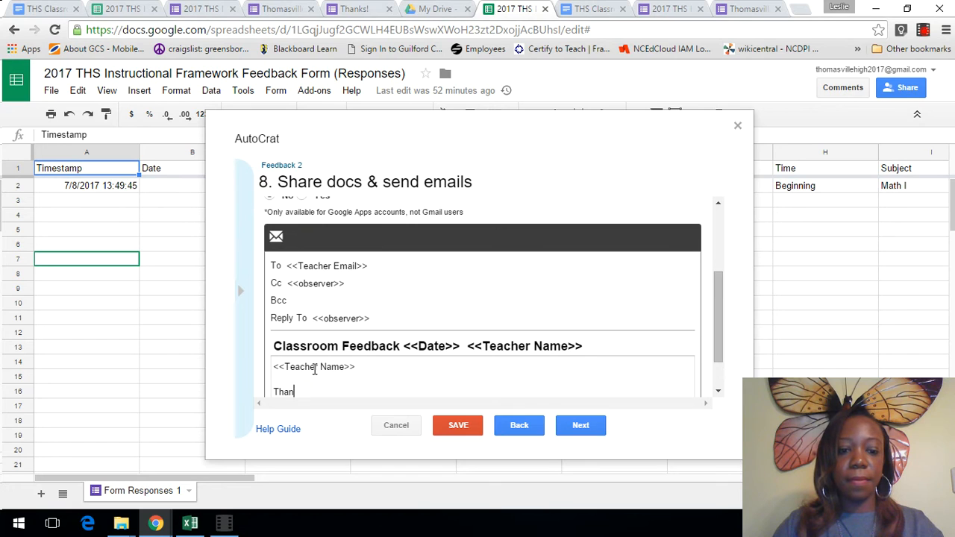
key("BackSpace")
key("BackSpace")
type("for")
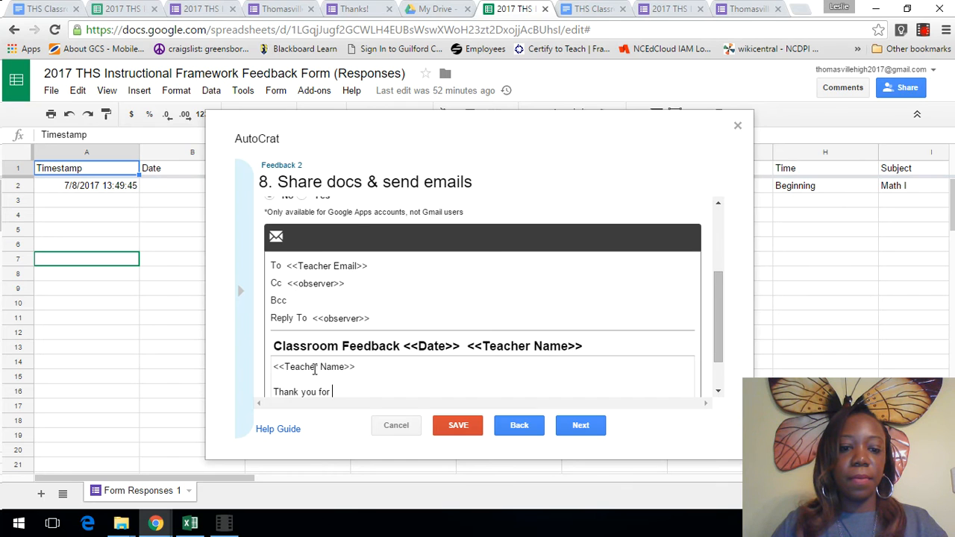
key("BackSpace")
key("BackSpace")
key("BackSpace")
key("BackSpace")
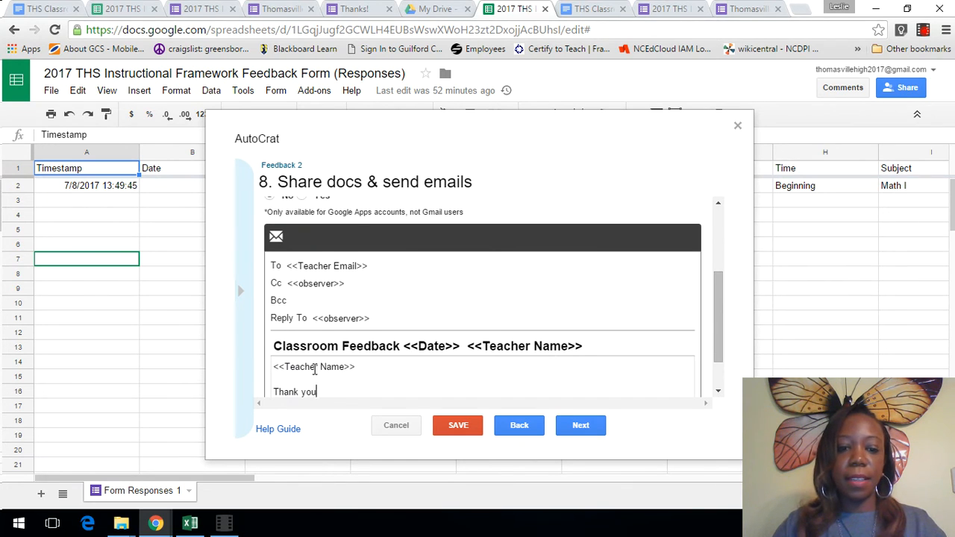
key("BackSpace")
key("BackSpace")
key("BackSpace")
key("BackSpace")
key("BackSpace")
key("BackSpace")
key("BackSpace")
key("BackSpace")
key("BackSpace")
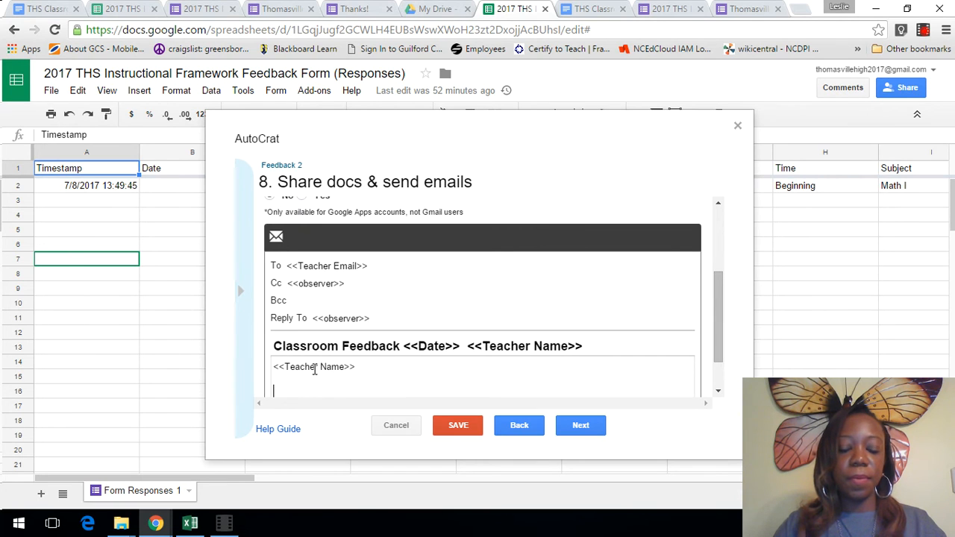
type("It w")
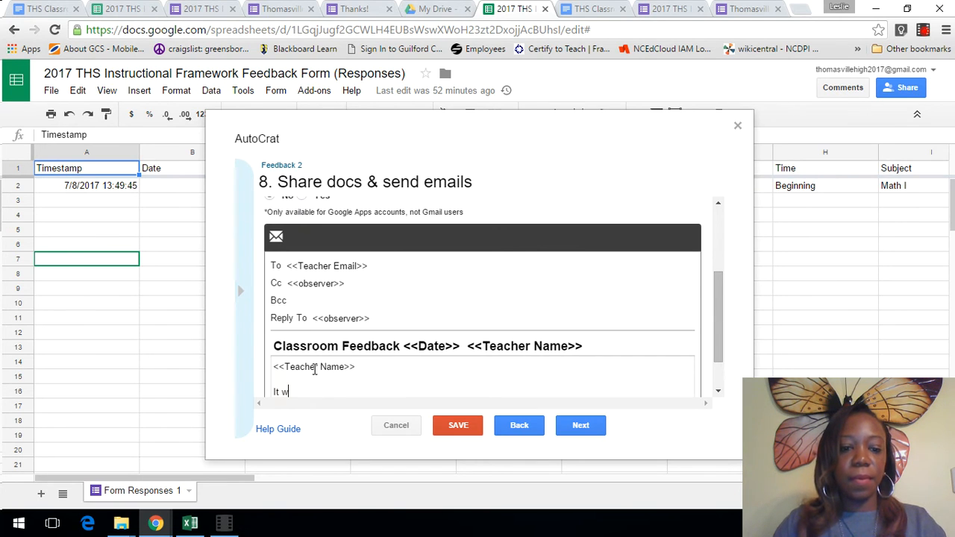
type("as great to ")
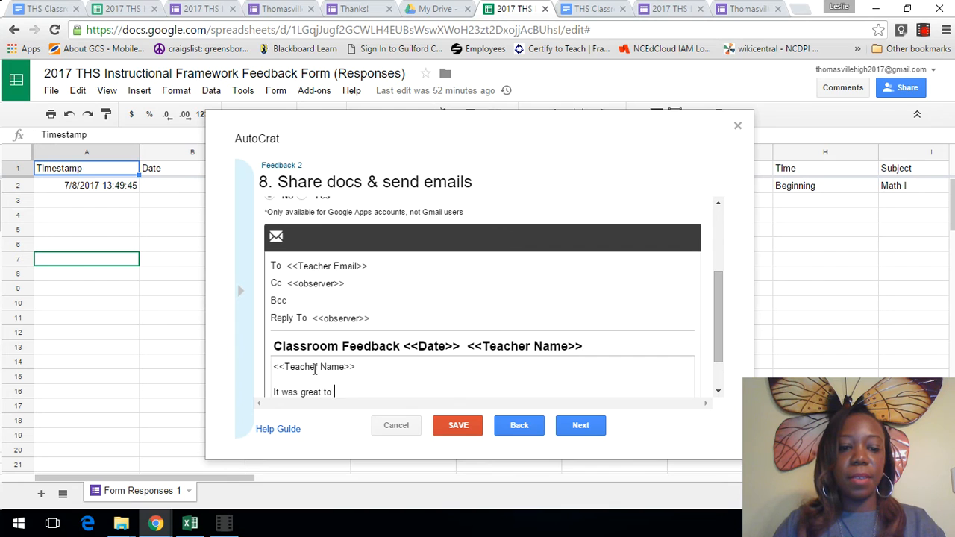
type("see instruc")
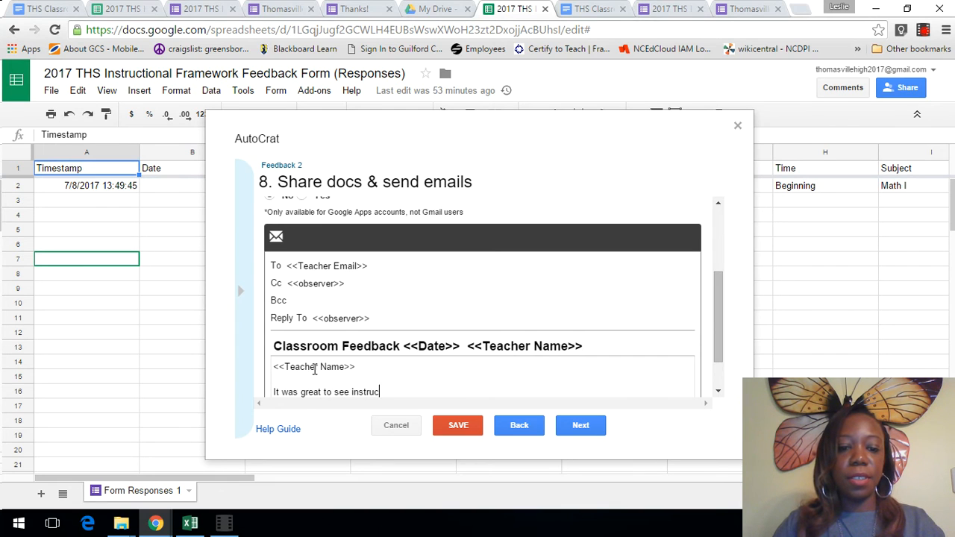
type("tion in")
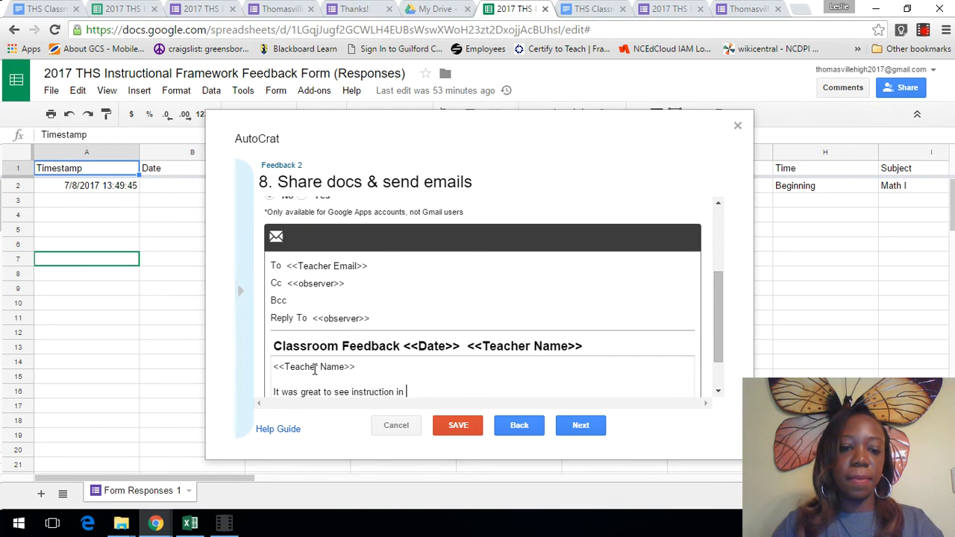
key("BackSpace")
key("BackSpace")
key("BackSpace")
key("BackSpace")
key("BackSpace")
key("BackSpace")
key("BackSpace")
key("BackSpace")
key("BackSpace")
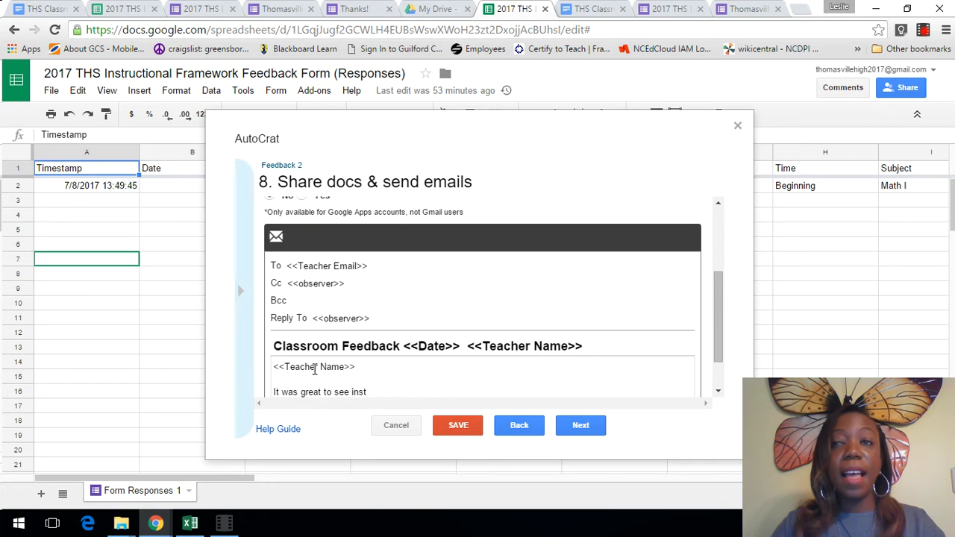
key("BackSpace")
key("BackSpace")
key("BackSpace")
key("BackSpace")
key("BackSpace")
key("BackSpace")
key("BackSpace")
key("BackSpace")
key("BackSpace")
key("BackSpace")
key("BackSpace")
key("BackSpace")
key("BackSpace")
key("BackSpace")
key("BackSpace")
key("BackSpace")
key("BackSpace")
key("BackSpace")
key("BackSpace")
key("BackSpace")
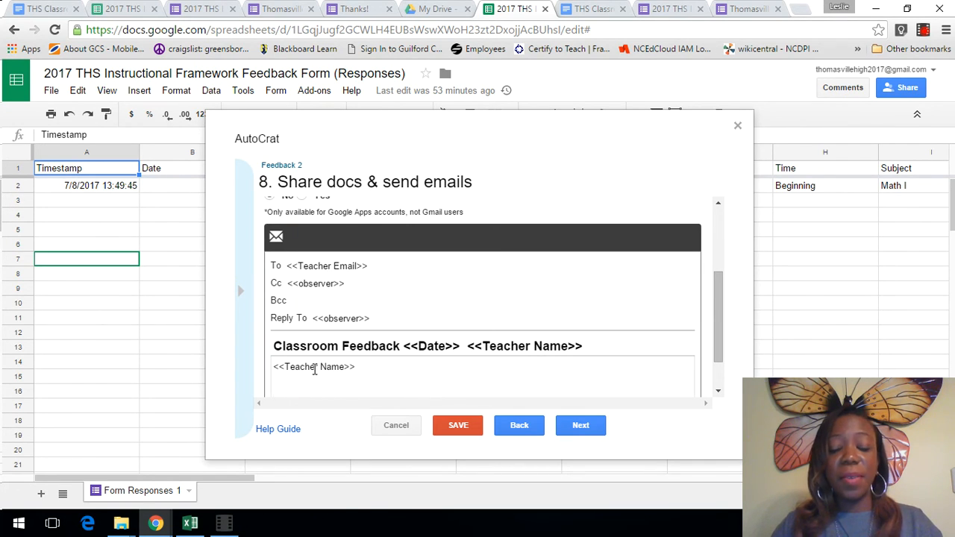
- Write "Thank you. Please see the feedback attached." as the message text below the greeting
type("Thank you ")
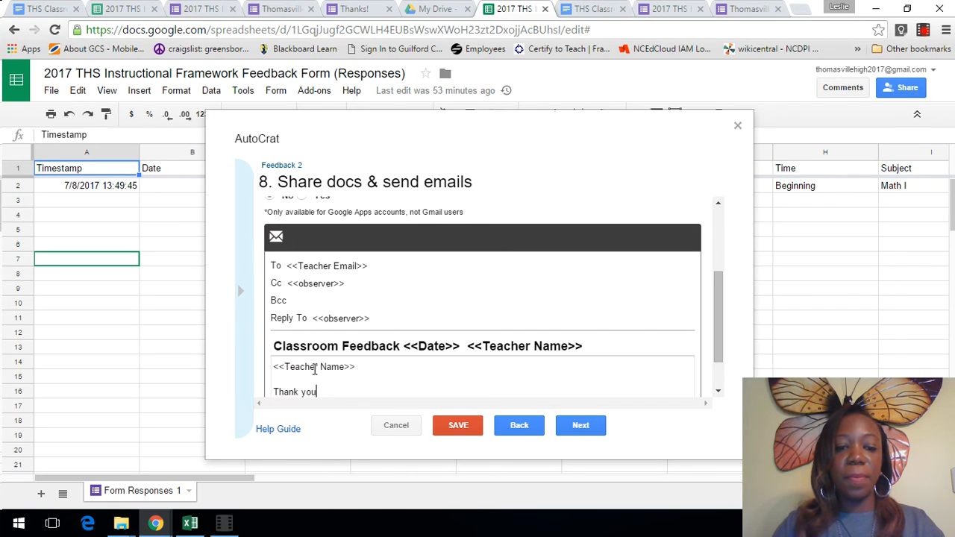
type(". Plea")
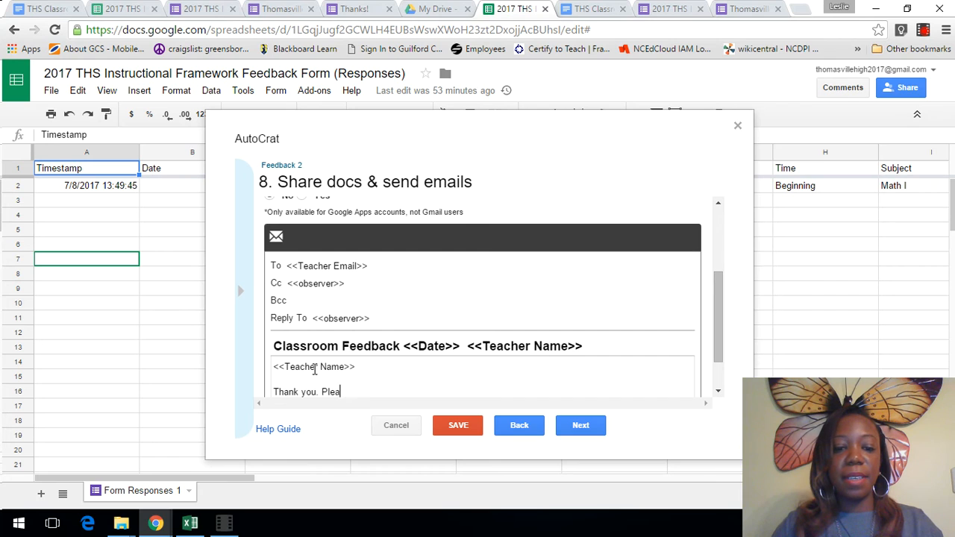
type("se see the ")
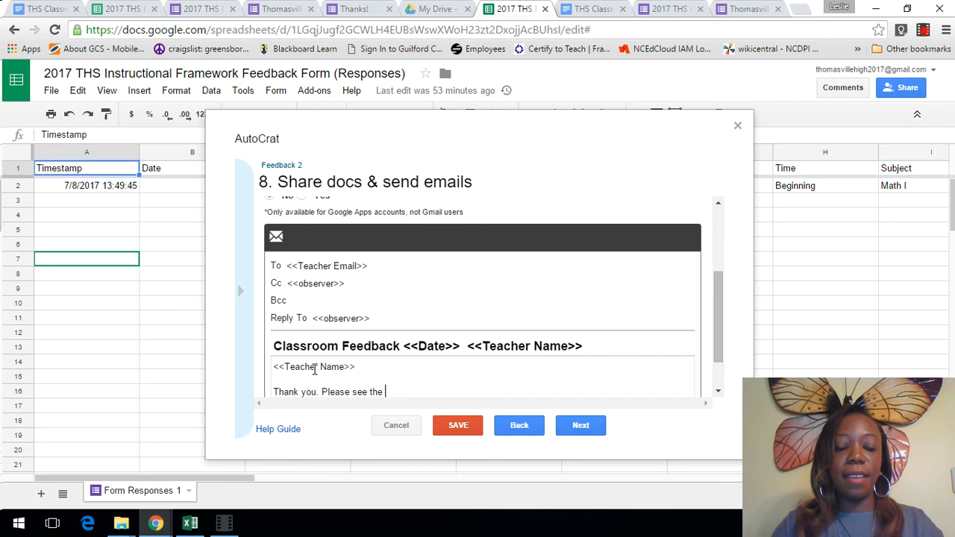
type("feedback att")
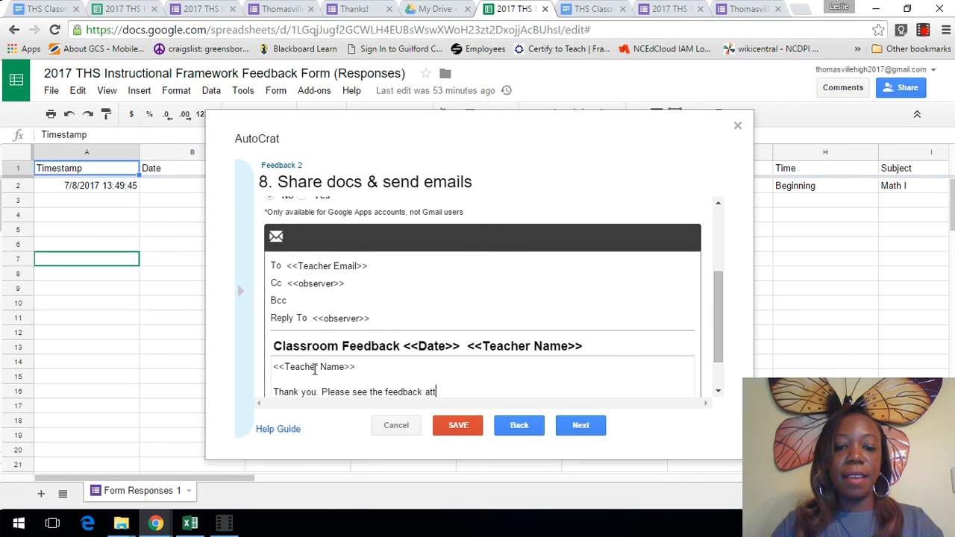
type("ached.")
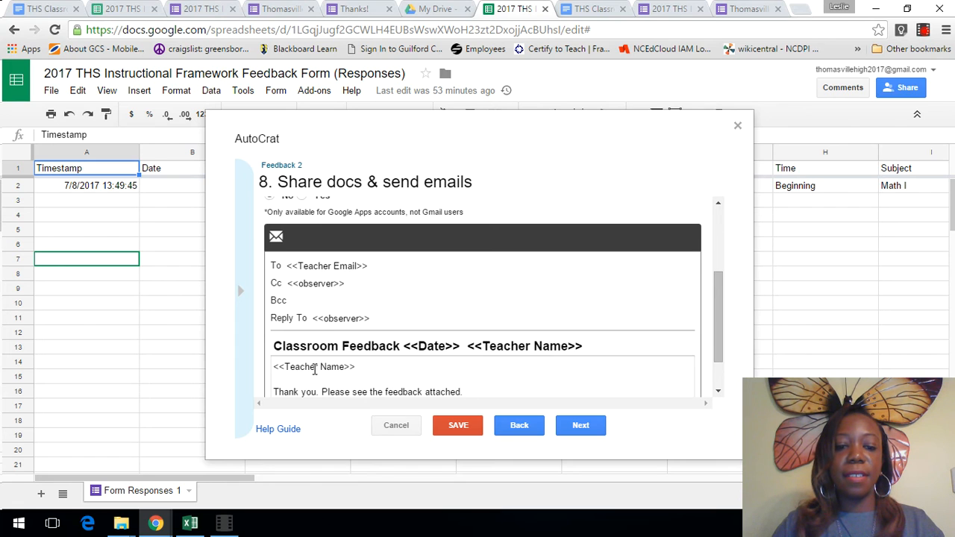
- Add the closing line "Have a great day." to the email message, separated from the text above by a blank line
key("Return")
key("Return")
type("Have a")
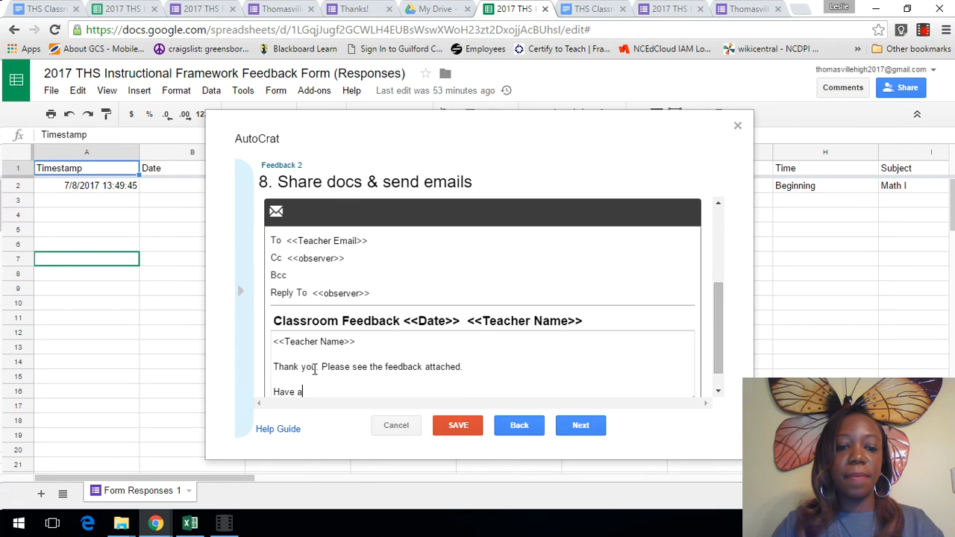
type(" great day")
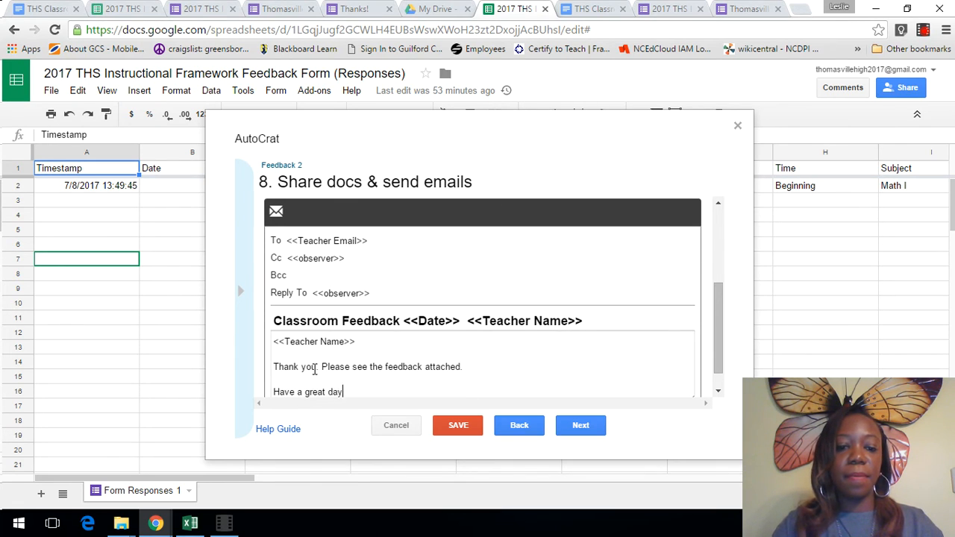
type(".")
- Sign the email message with the <<observer>> tag, one blank line below the closing line
key("Return")
key("Return")
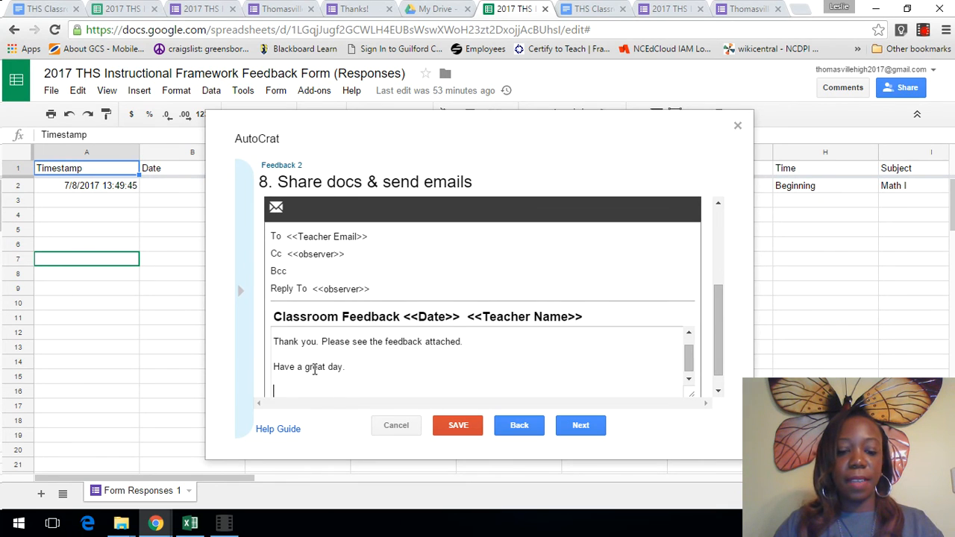
type("<<")
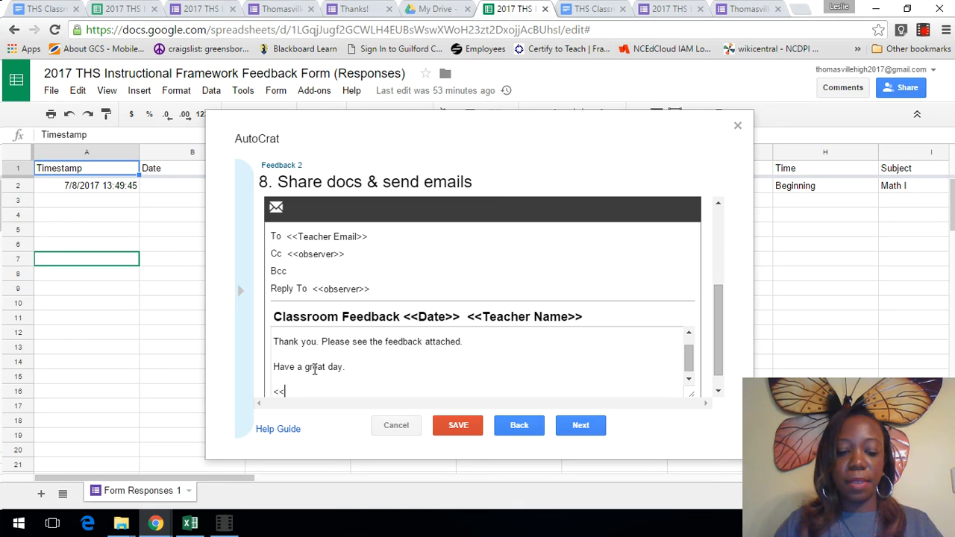
type("observ")
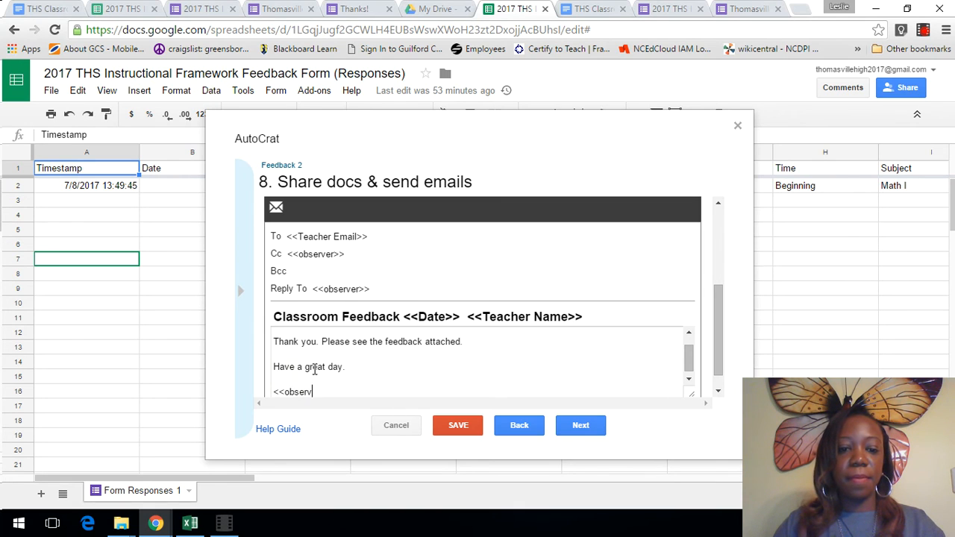
type("er>>")
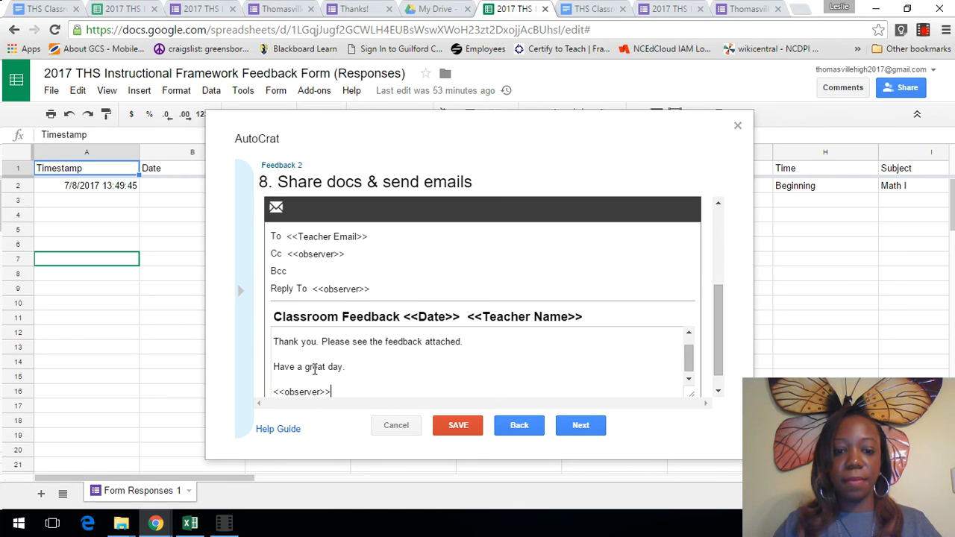
- Set the Feedback 2 job to run on form trigger, leaving the time trigger off, and save the job
left_click(577, 427)
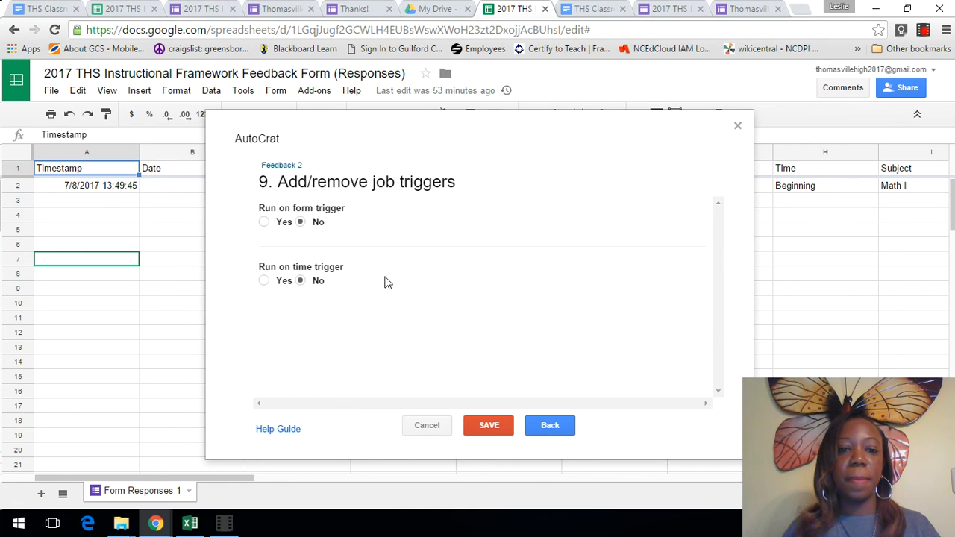
left_click(265, 222)
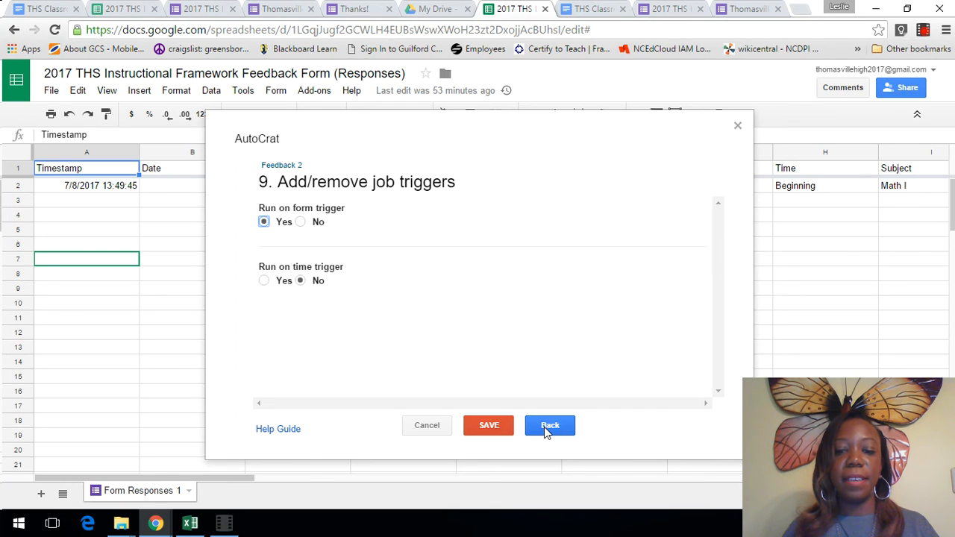
left_click(489, 426)
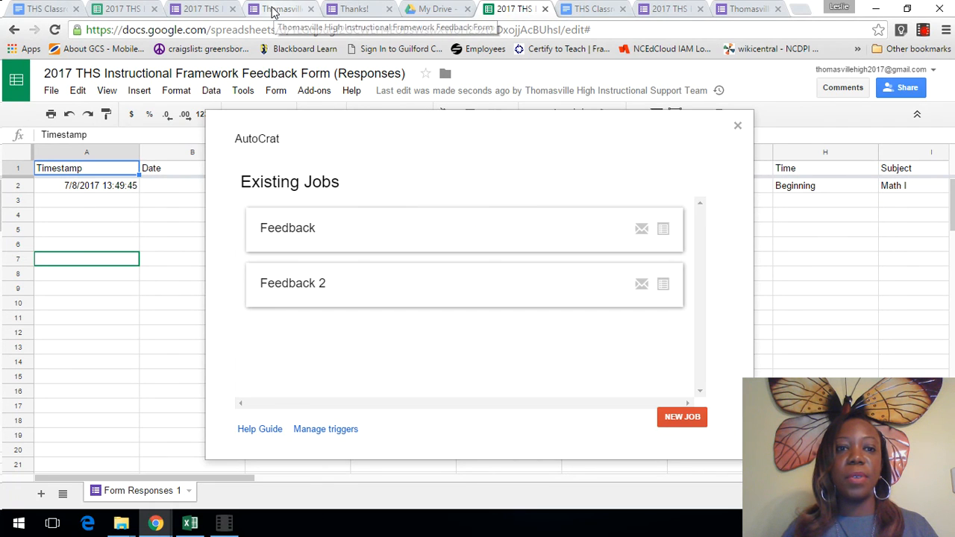
- View the live Thomasville High Instructional Framework Feedback Form and look through its questions from Date to the Focus section
left_click(200, 13)
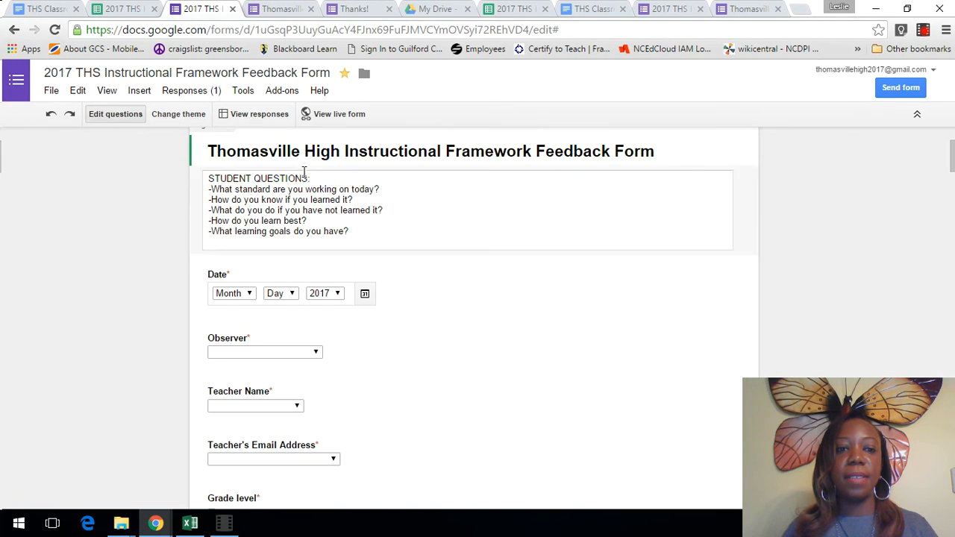
left_click(303, 114)
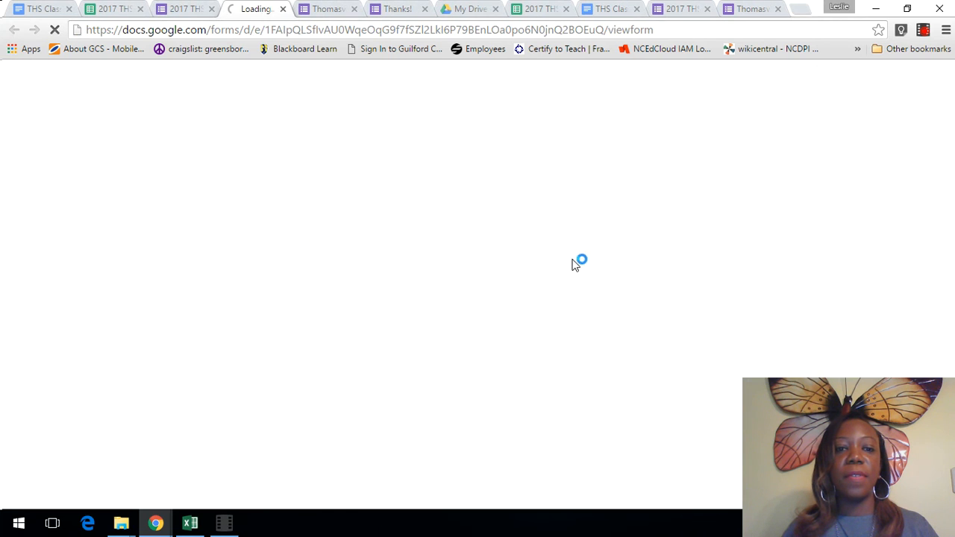
scroll(460, 263, "down", 2)
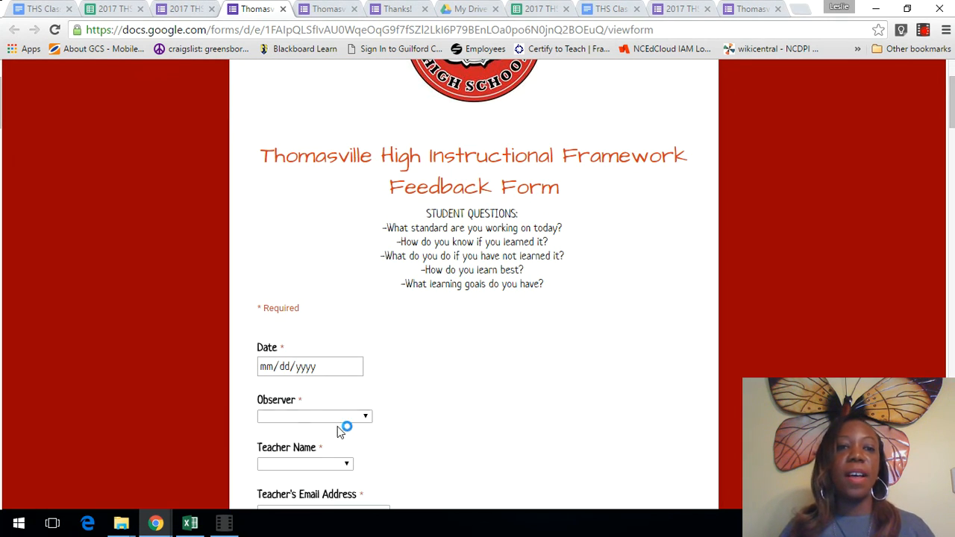
scroll(371, 444, "down", 5)
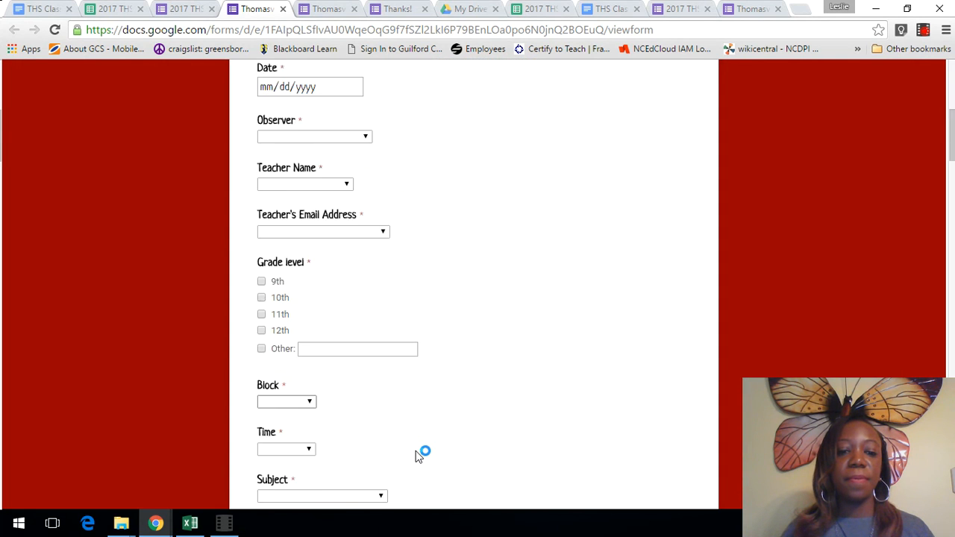
scroll(376, 363, "down", 3)
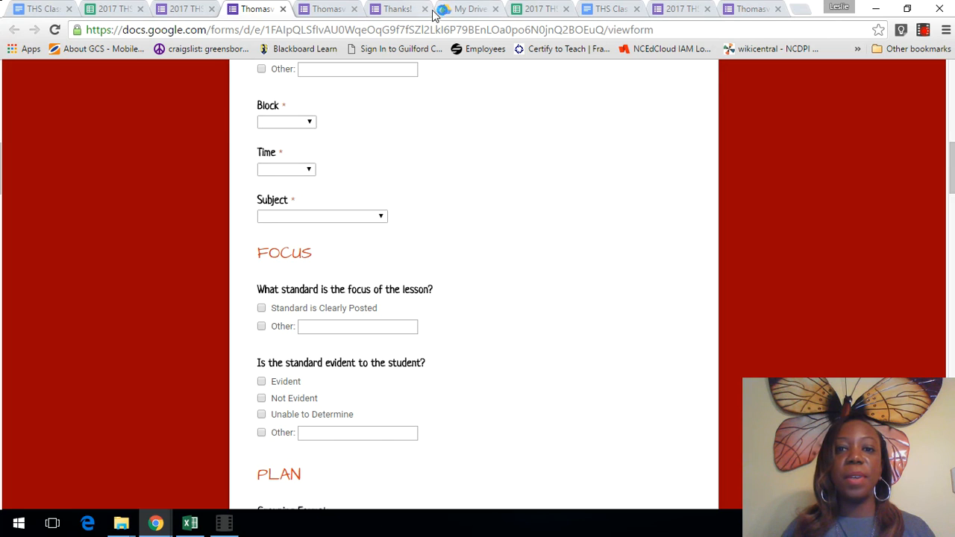
- Open the merged feedback PDF in the 2017 Completed Feedback Forms folder of Google Drive and examine how the form responses fill it
left_click(461, 9)
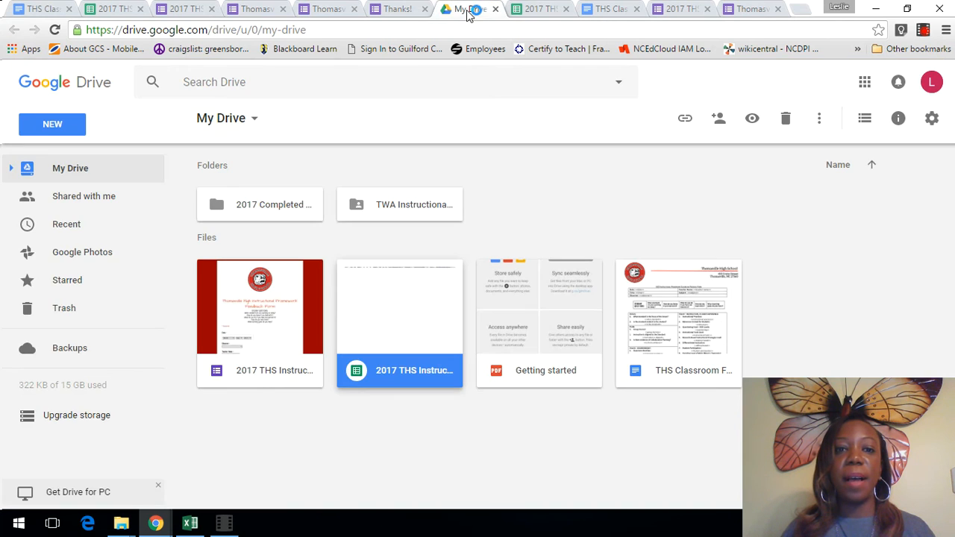
double_click(262, 204)
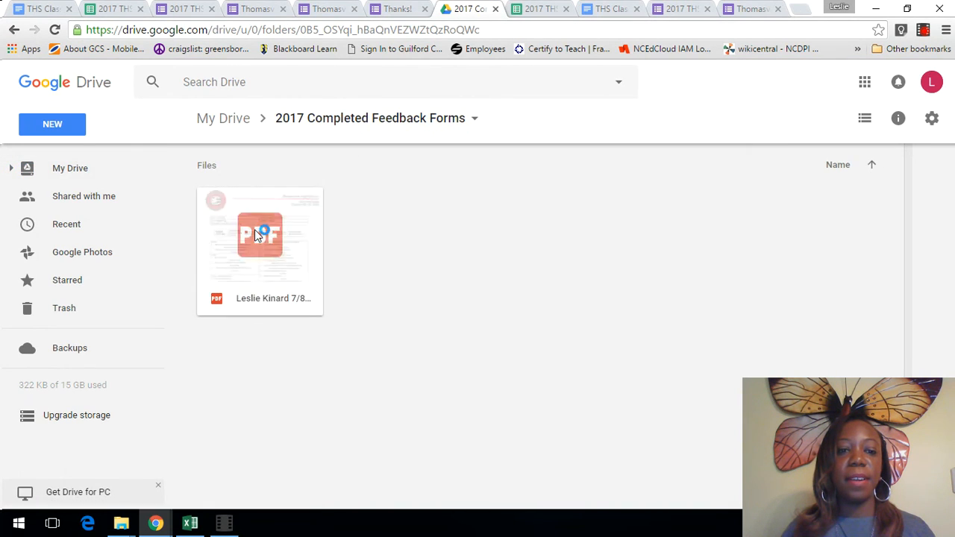
double_click(254, 229)
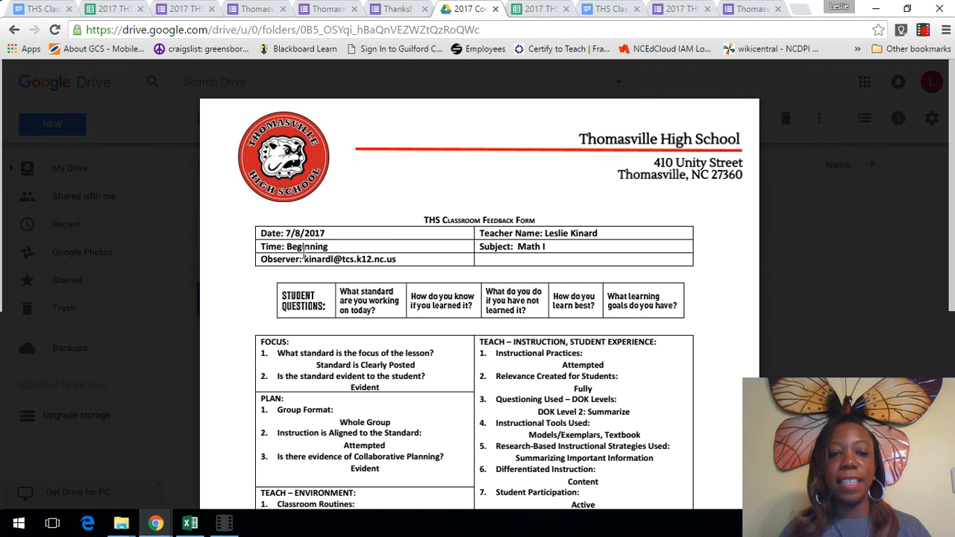
scroll(421, 268, "down", 1)
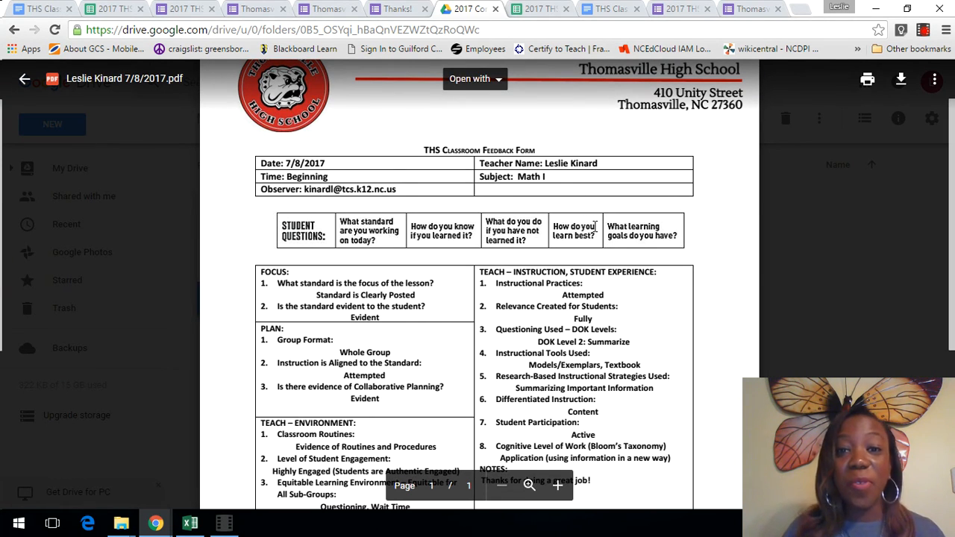
scroll(605, 269, "down", 1)
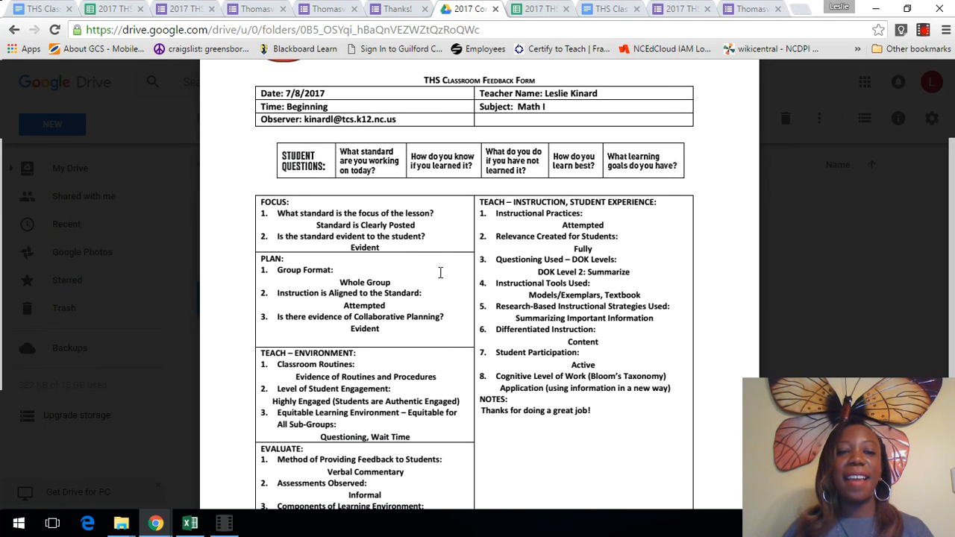
scroll(417, 237, "down", 1)
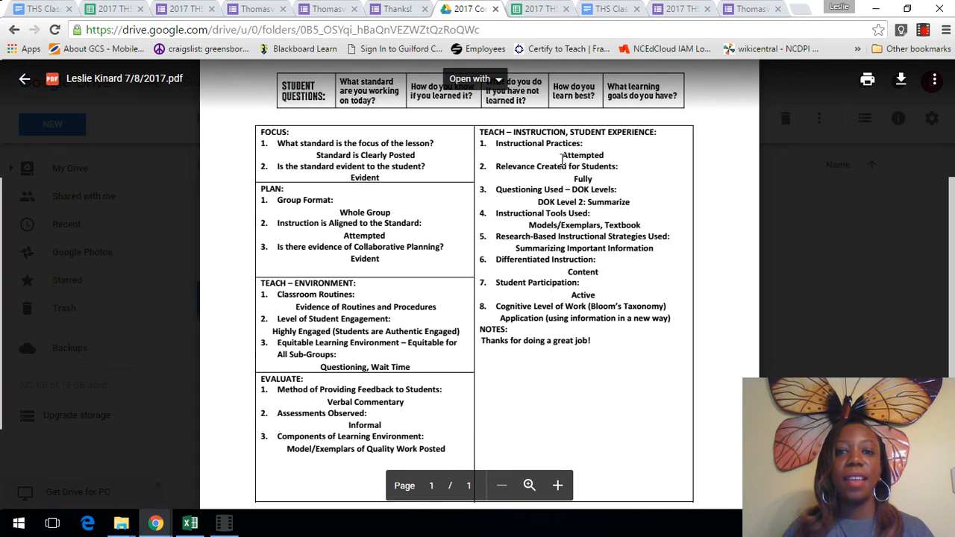
scroll(556, 153, "up", 5)
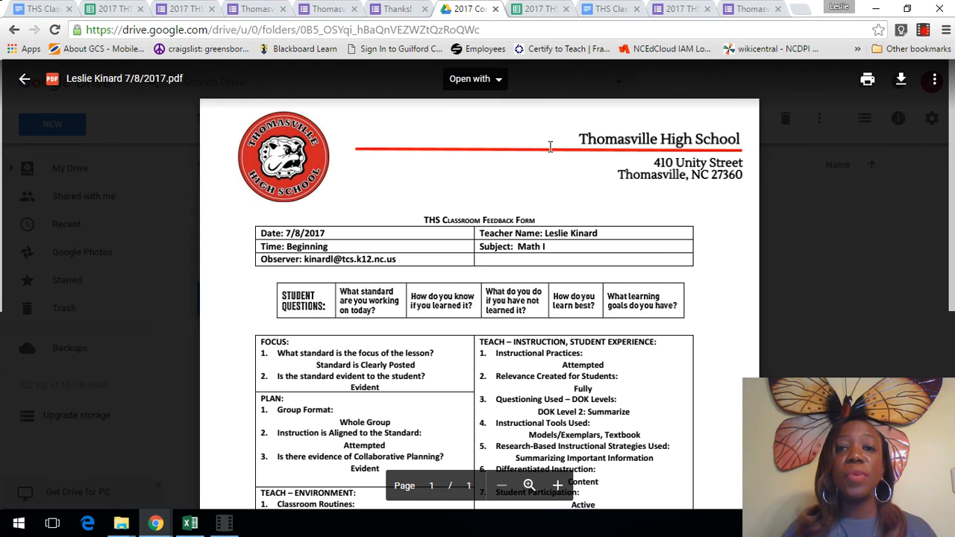
scroll(550, 164, "down", 5)
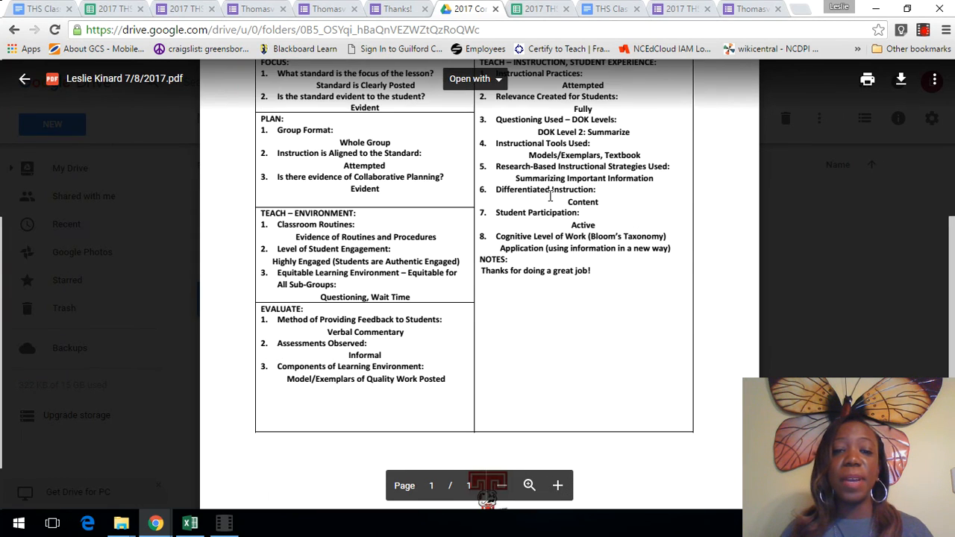
scroll(545, 197, "up", 2)
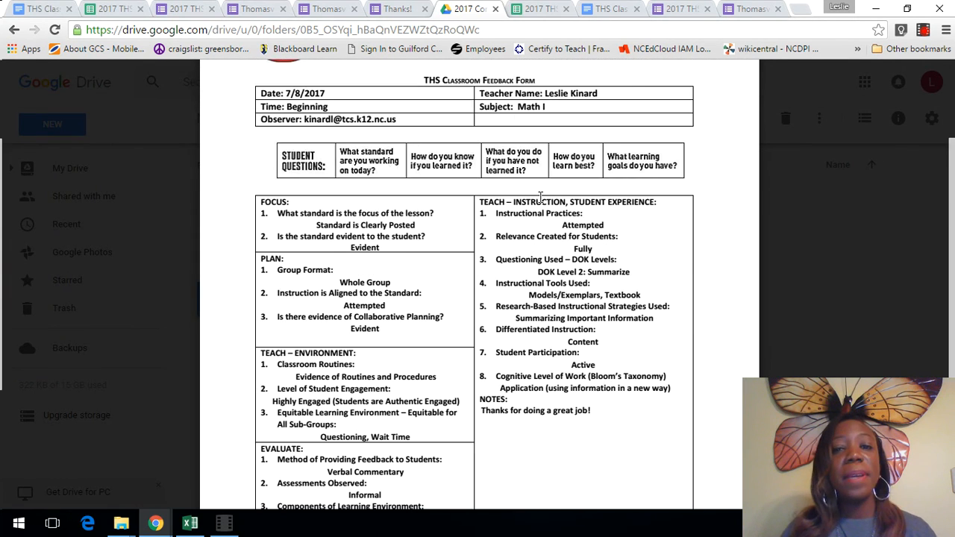
scroll(541, 195, "up", 2)
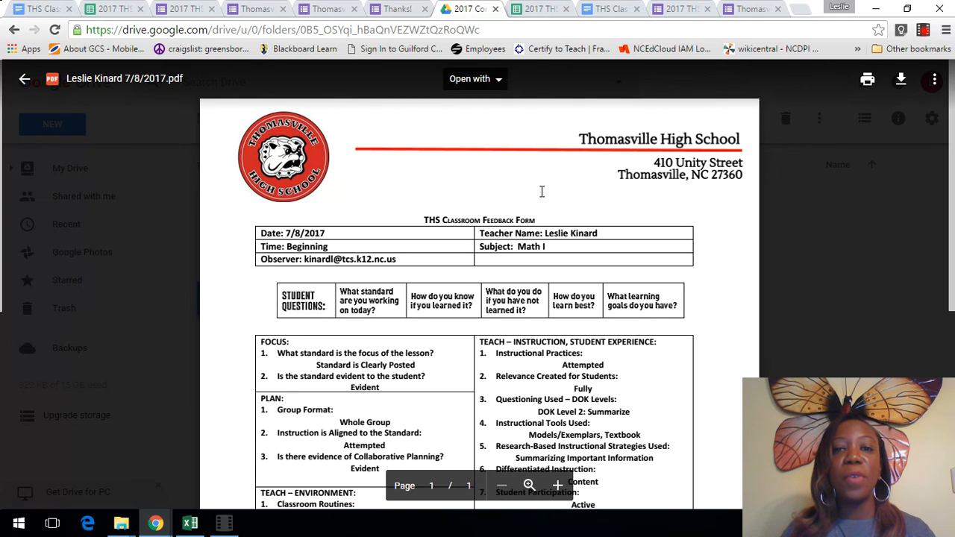